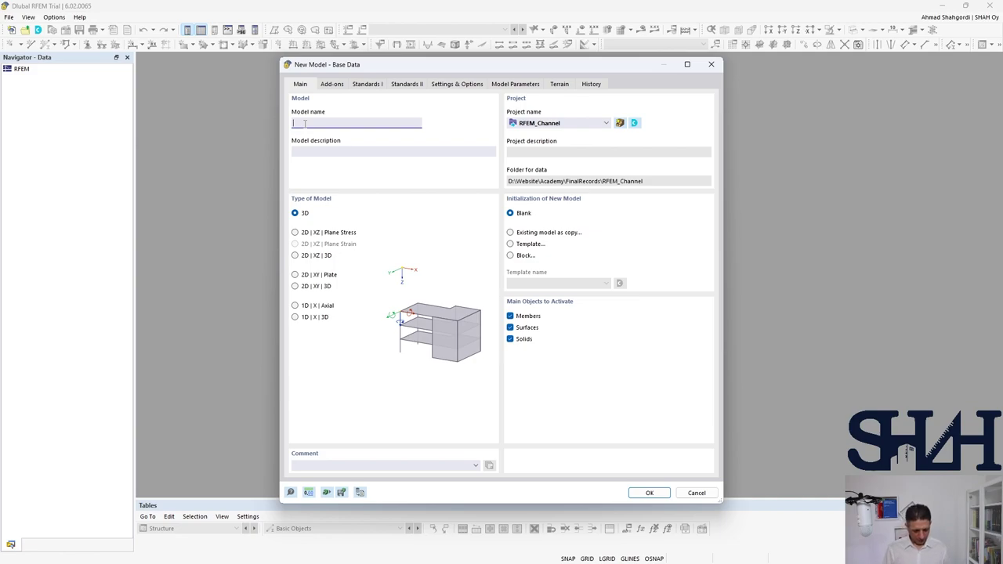
Create a 2D XZ Plane Stress model named SemiRigidConnectionModel with the global Z axis pointing upward
text(RigidConnectionModel)
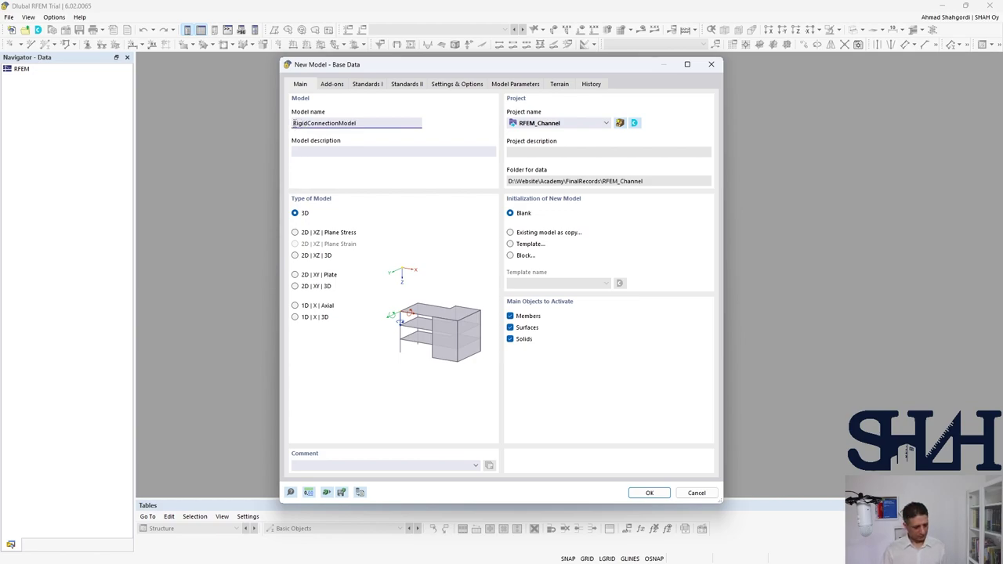
text(Semi)
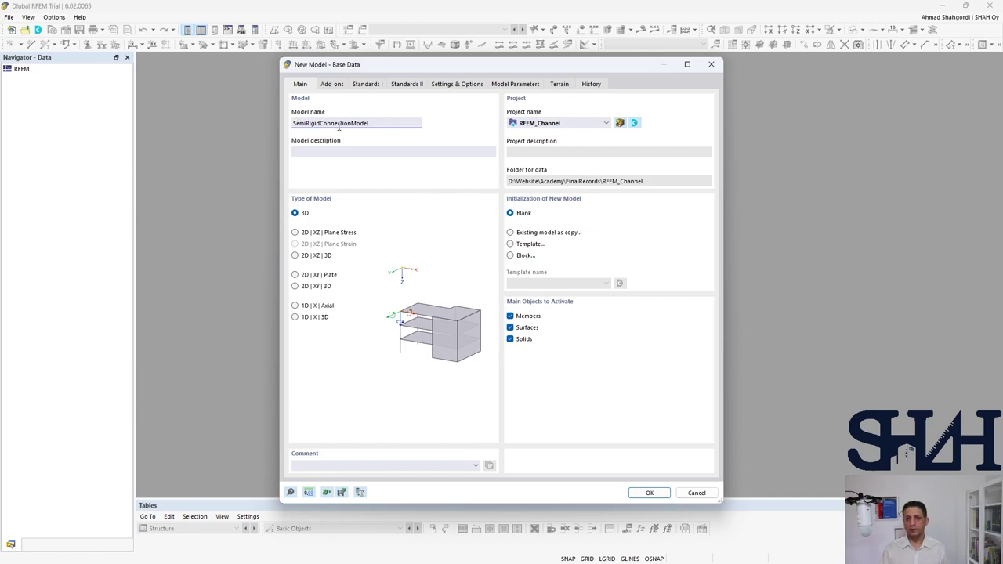
click(451, 85)
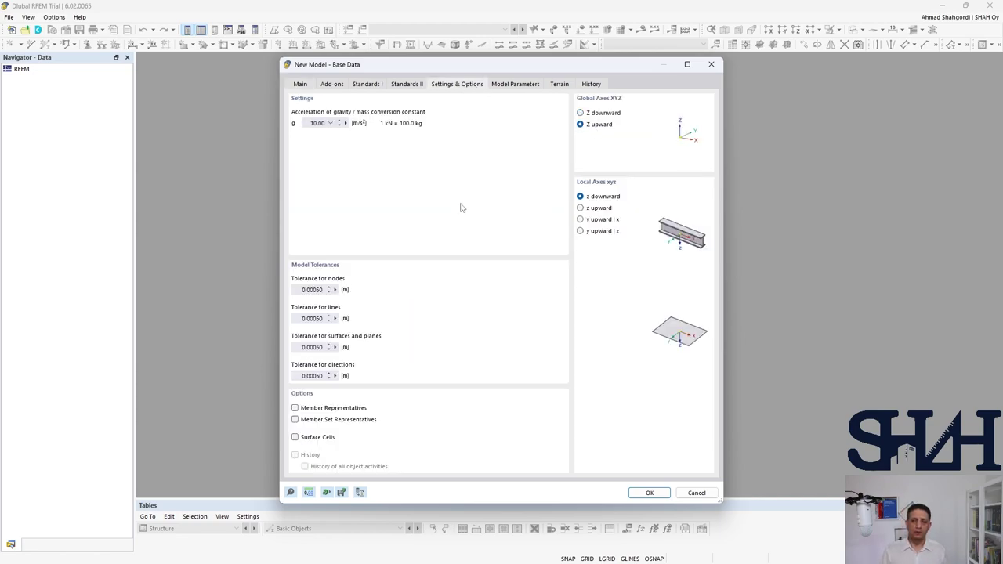
click(301, 87)
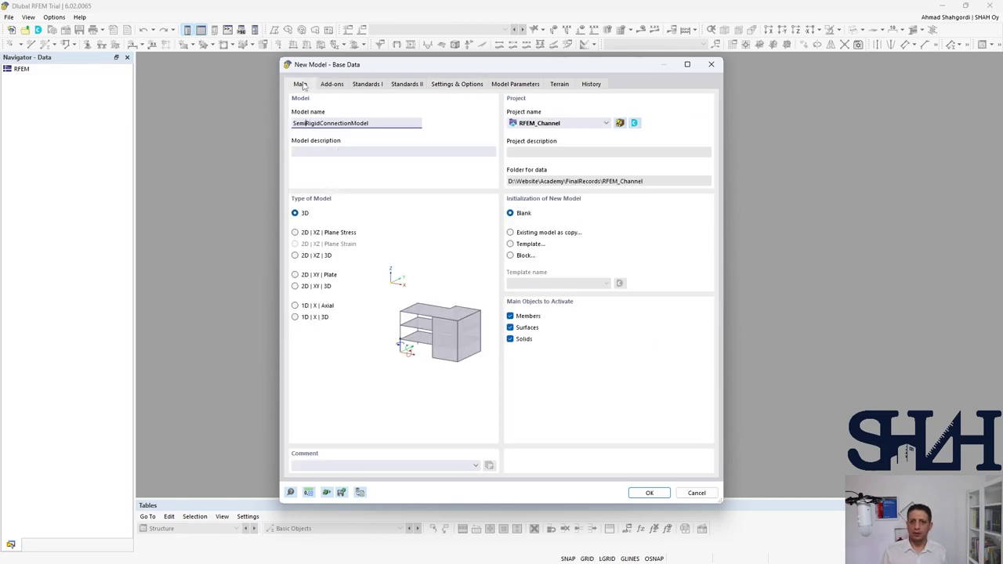
click(296, 234)
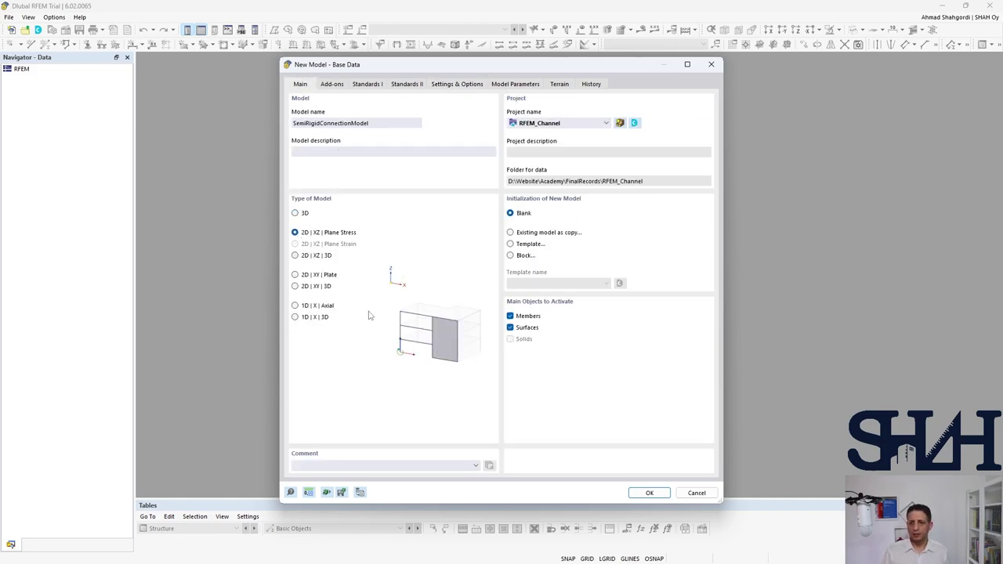
click(649, 493)
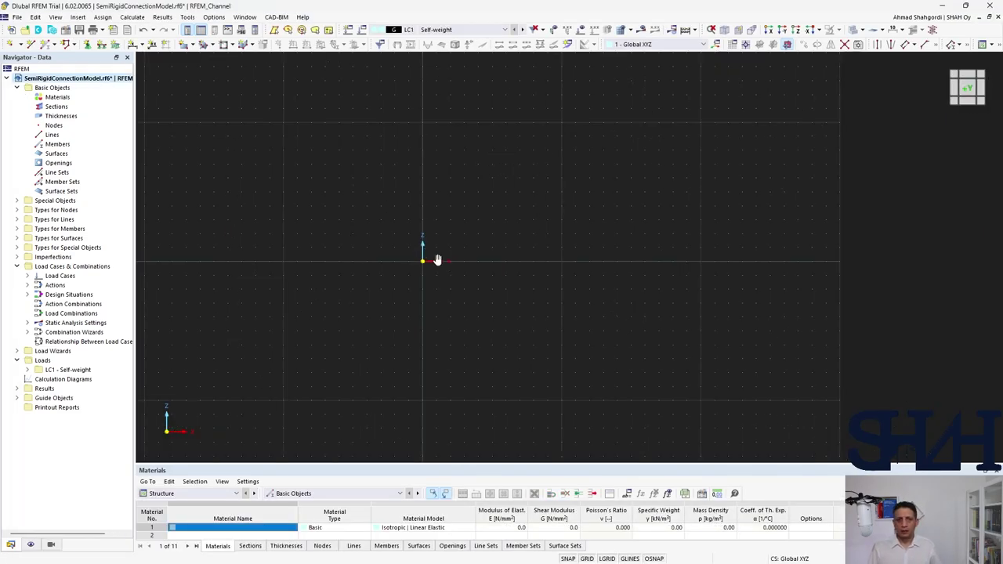
Add steel S355JR from the material library, using the European Union standard EN 10025-2:2019-10
middle_drag(438, 260, 322, 286)
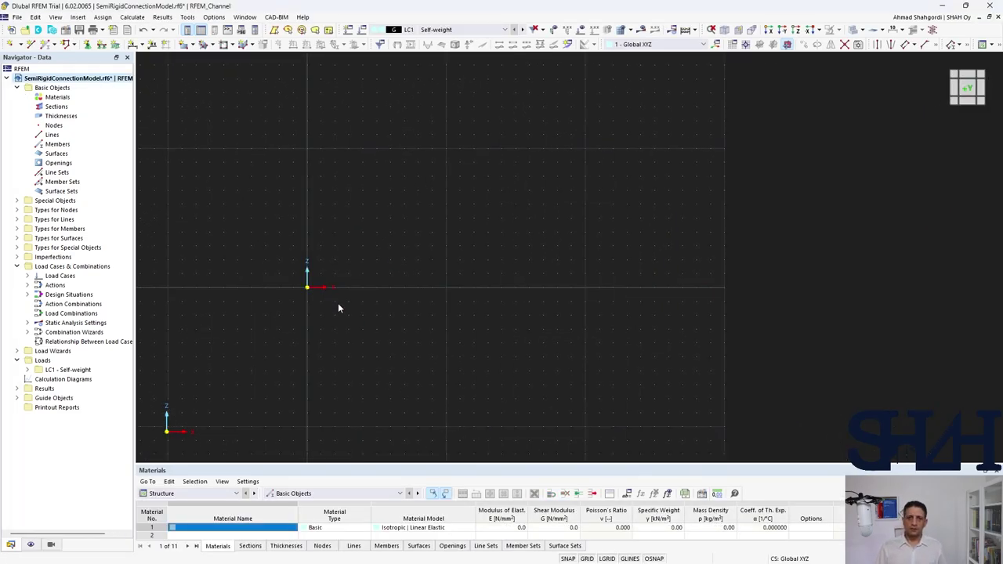
click(52, 98)
double_click(52, 99)
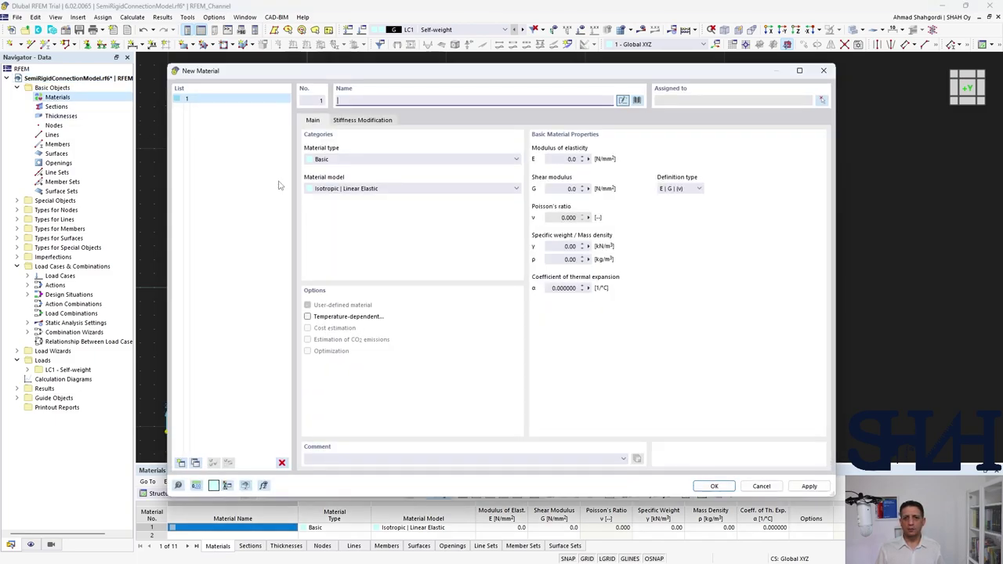
click(638, 101)
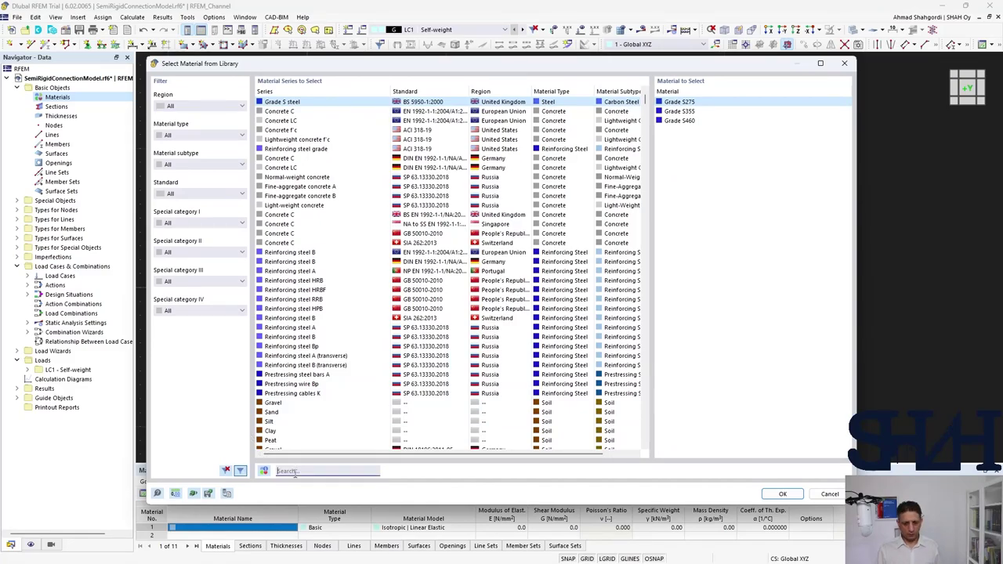
click(295, 471)
text(S355)
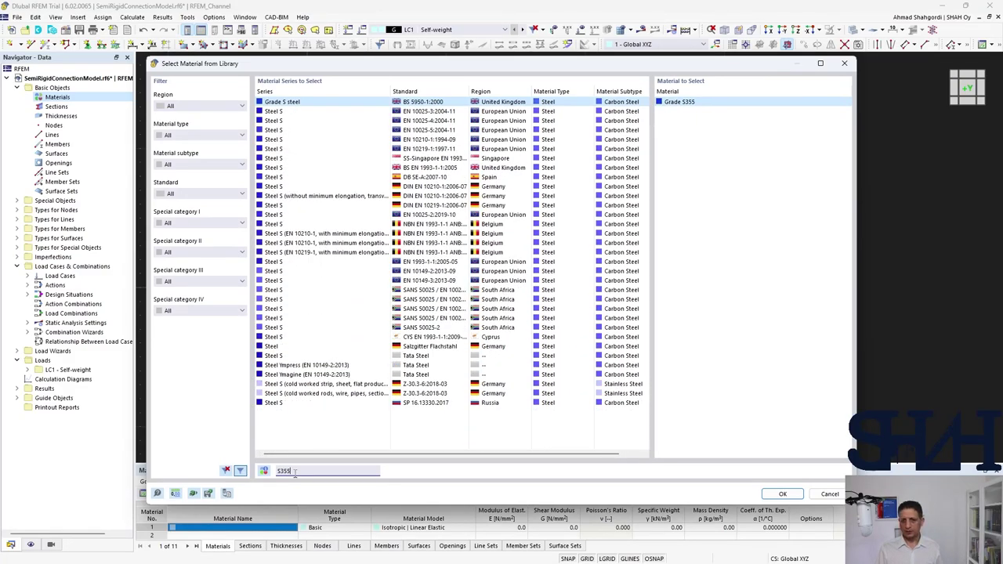
text(jr)
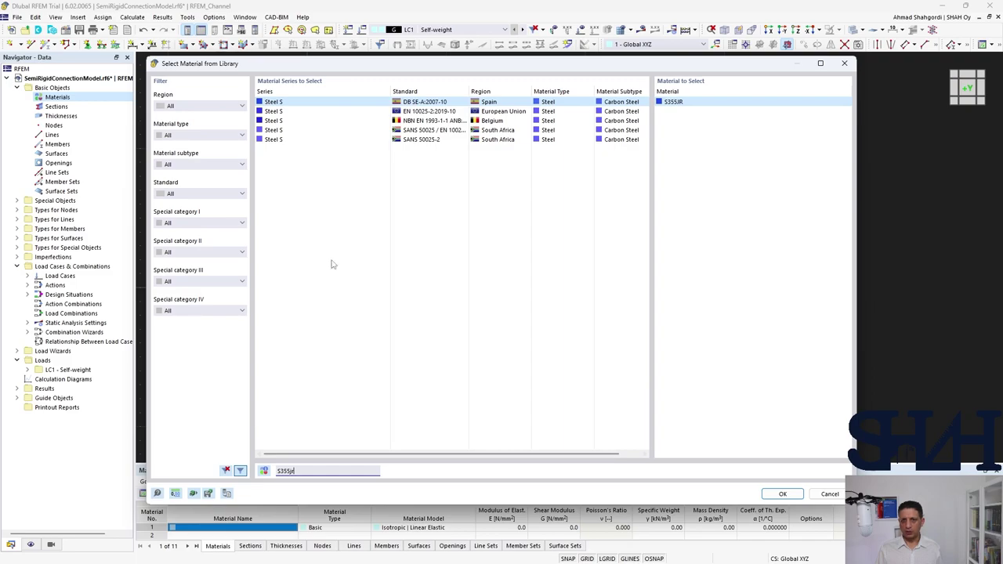
click(301, 111)
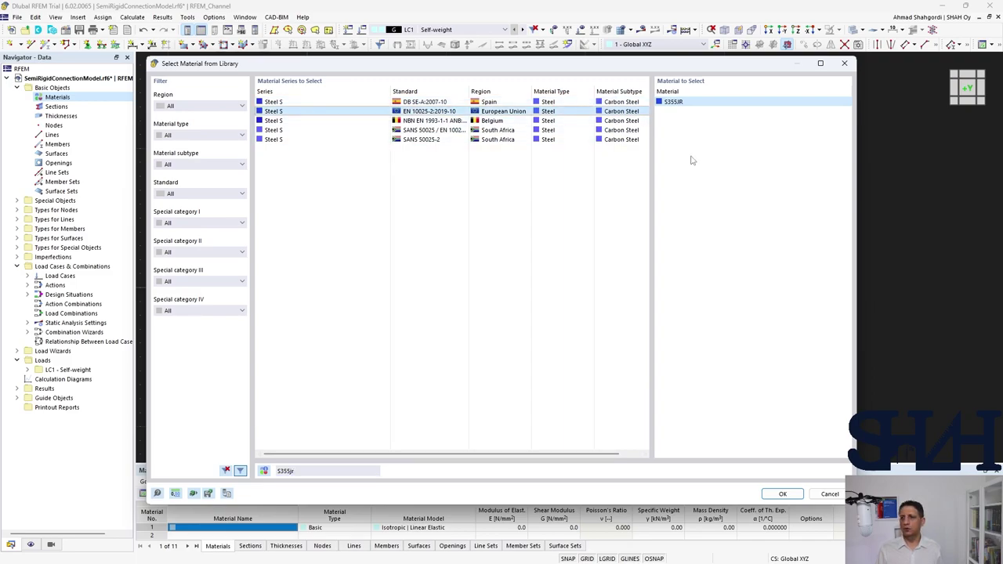
click(782, 494)
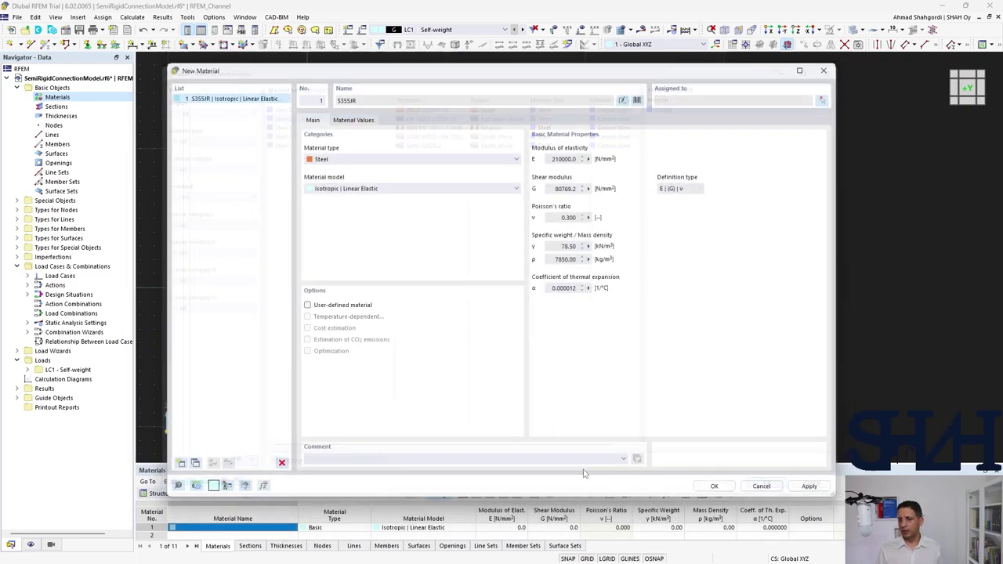
click(714, 486)
Add an HEB 300 section in S355JR from the section library, using the Euronorm 53-62 SZS series
click(56, 117)
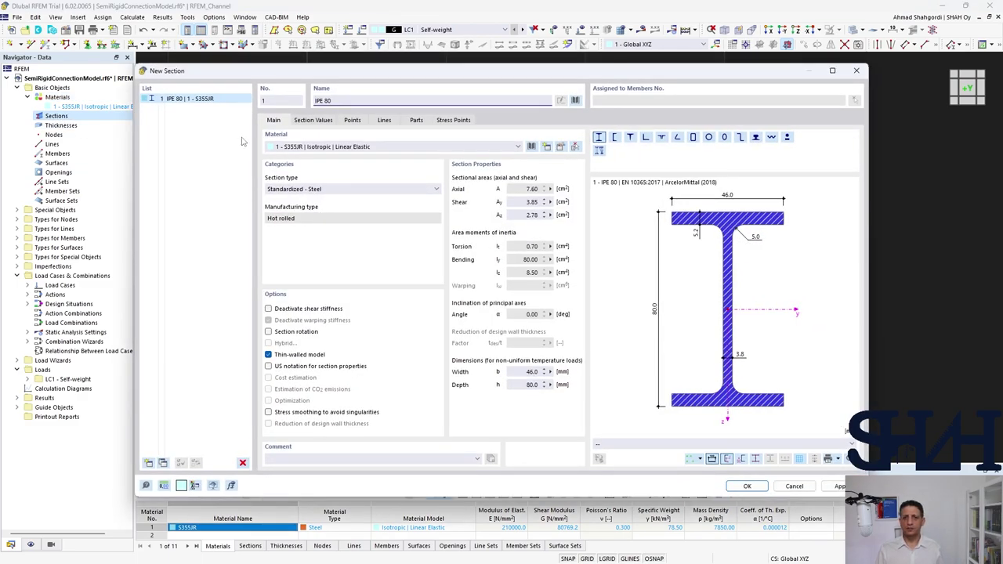
click(575, 100)
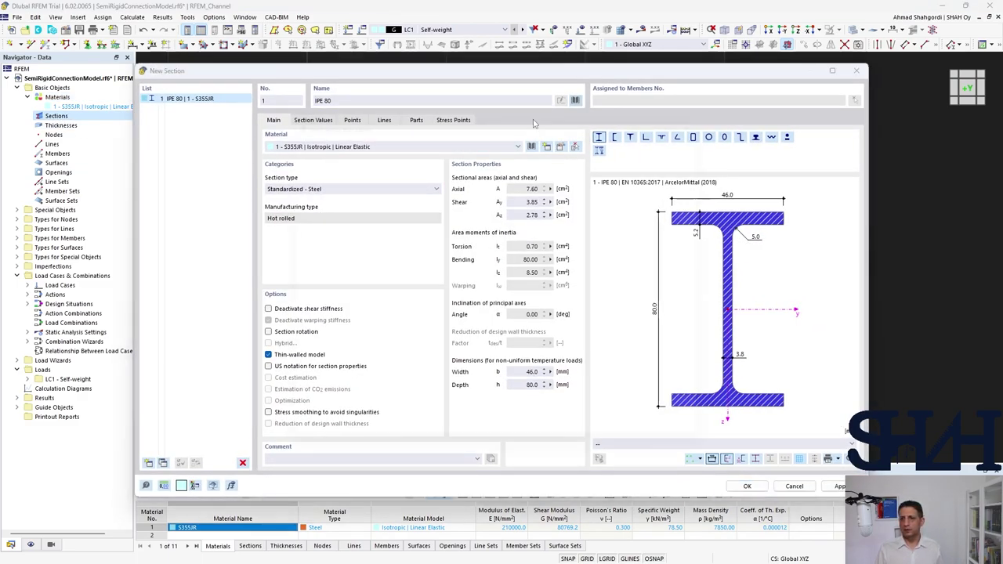
click(283, 137)
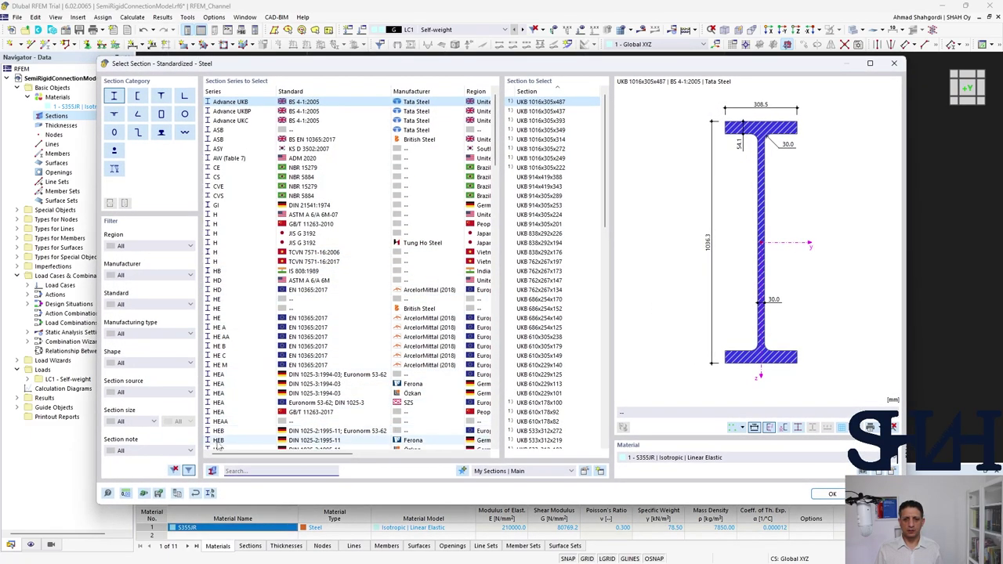
text(HEB)
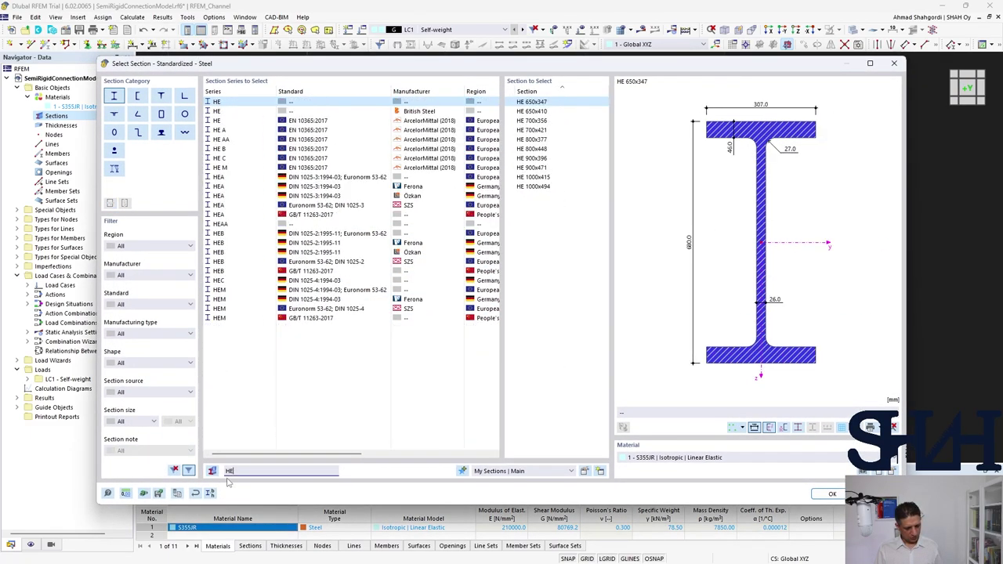
click(228, 130)
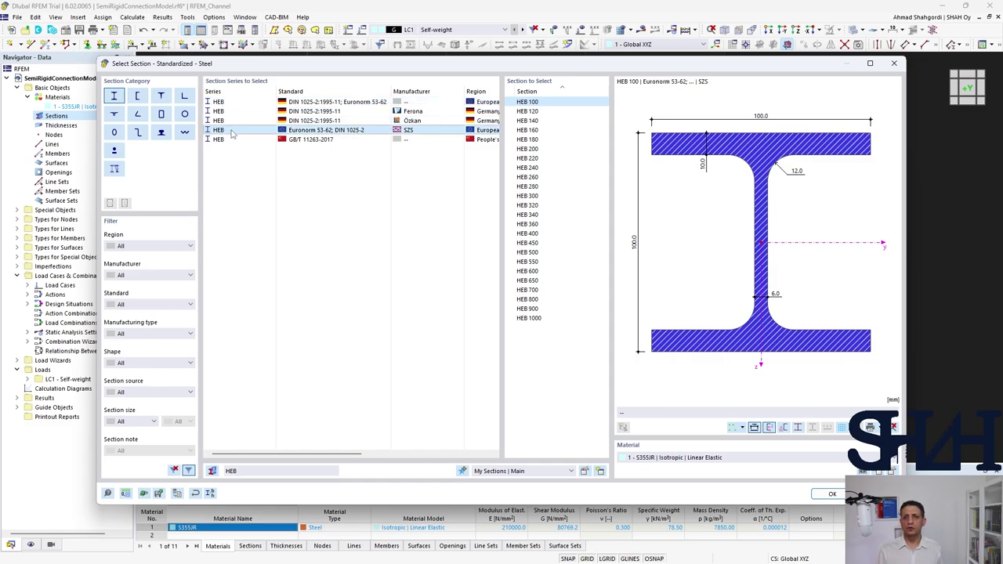
click(537, 197)
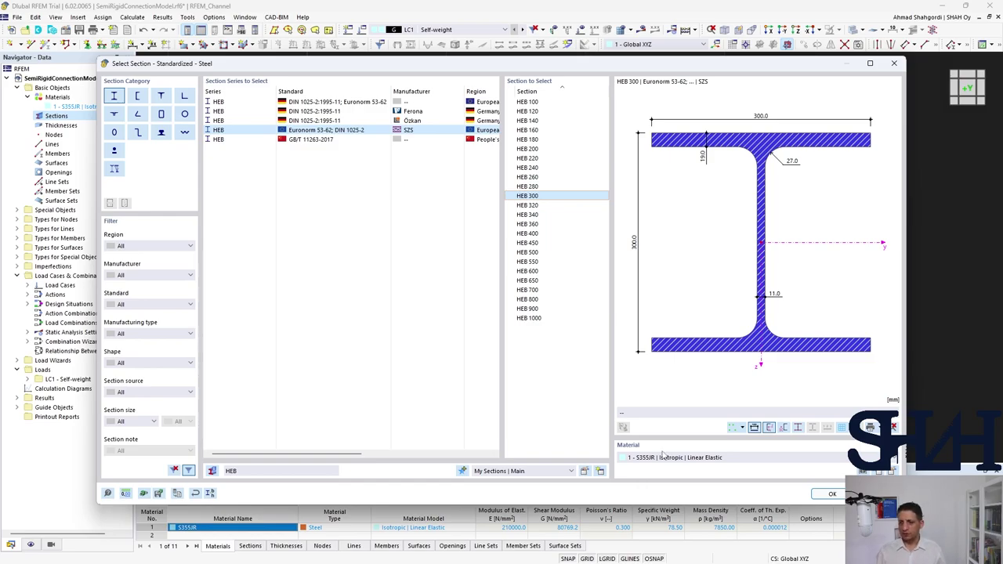
click(831, 493)
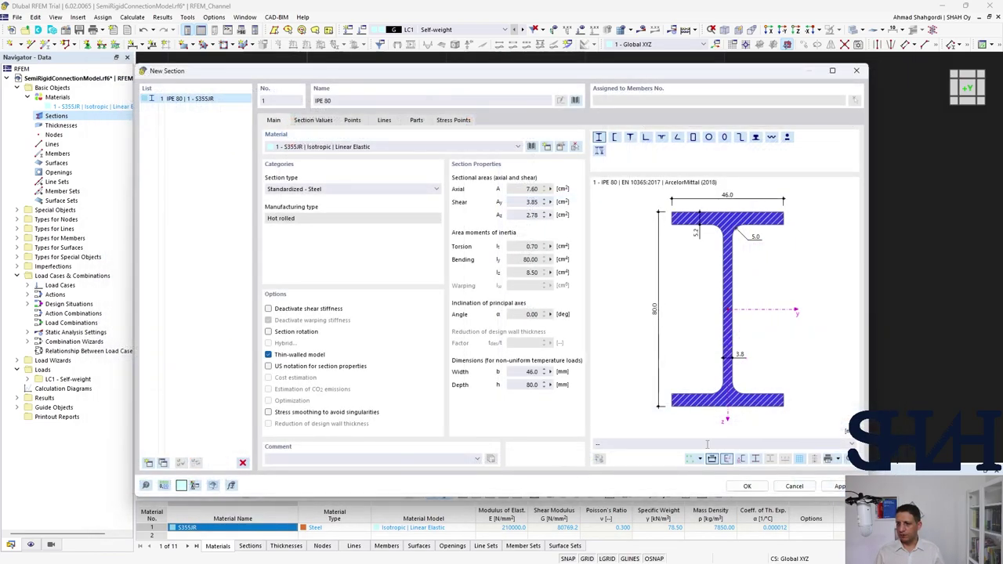
click(747, 487)
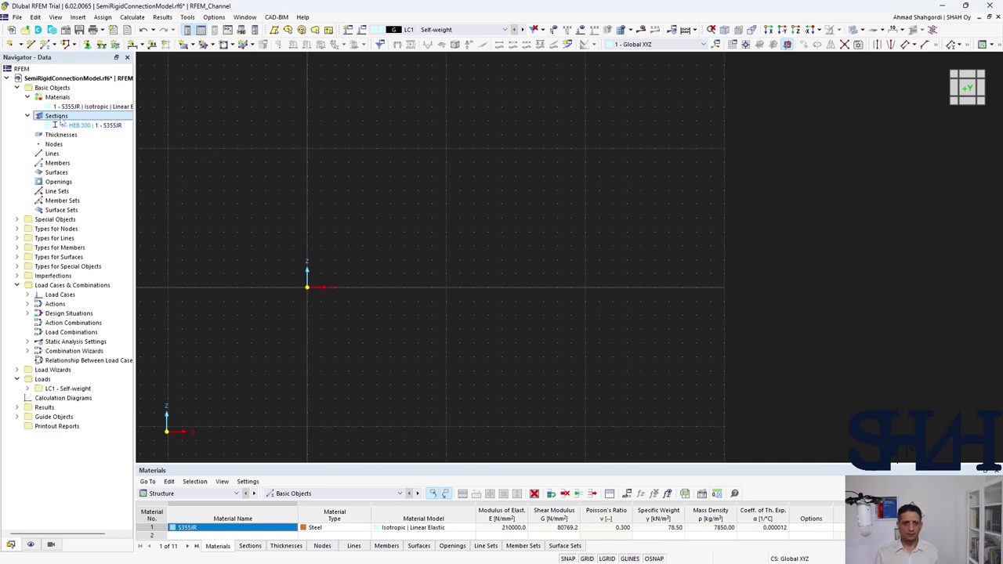
Add a second section, HEA 200 in S355JR, from the Euronorm 53-62 SZS series of the section library
right_click(58, 116)
click(91, 136)
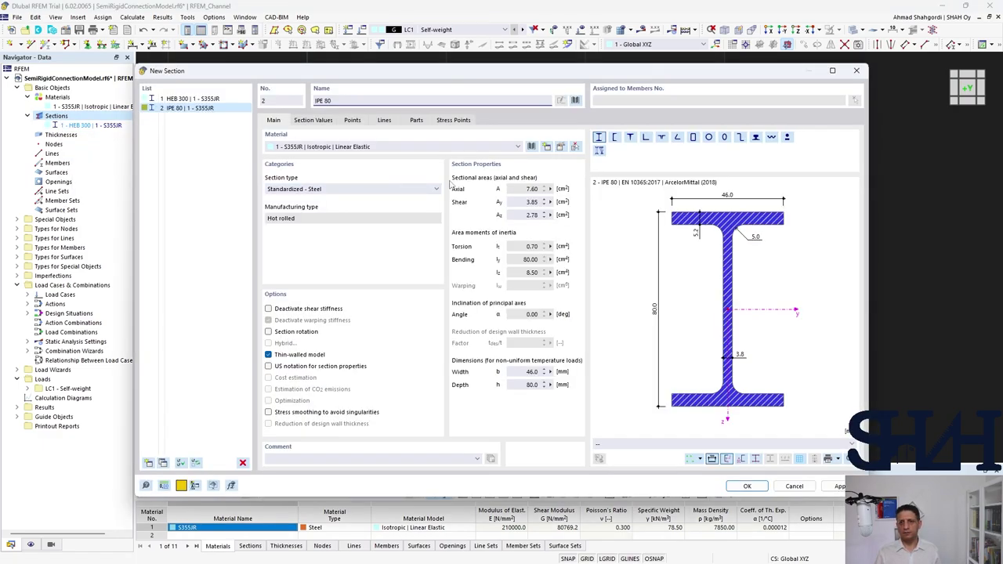
click(576, 100)
click(282, 137)
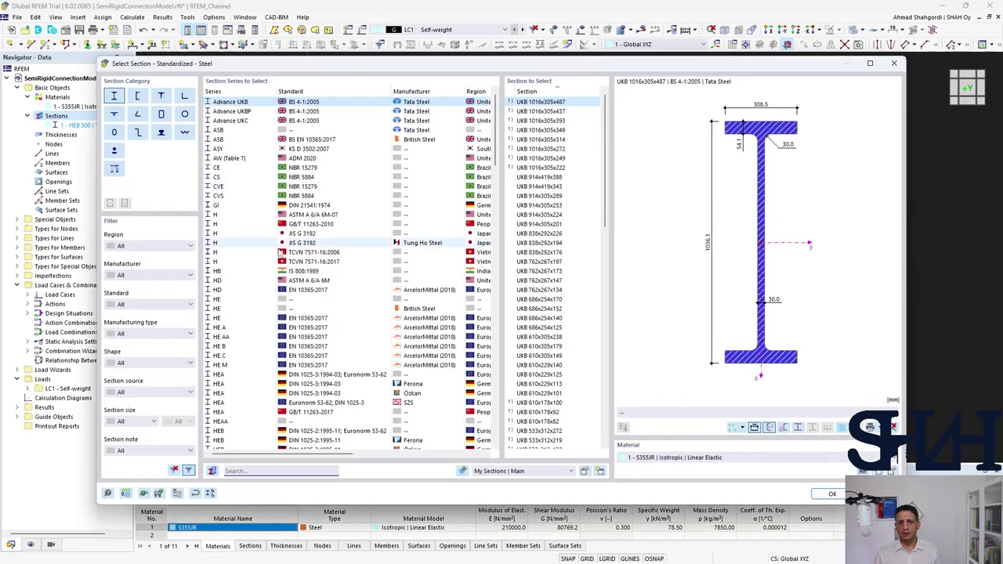
click(240, 472)
text(HEA)
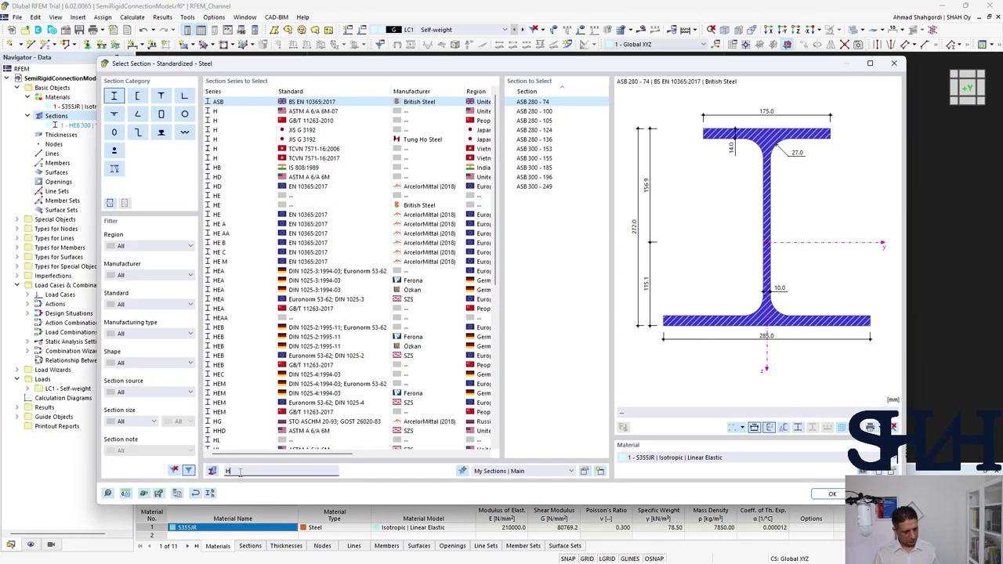
click(250, 130)
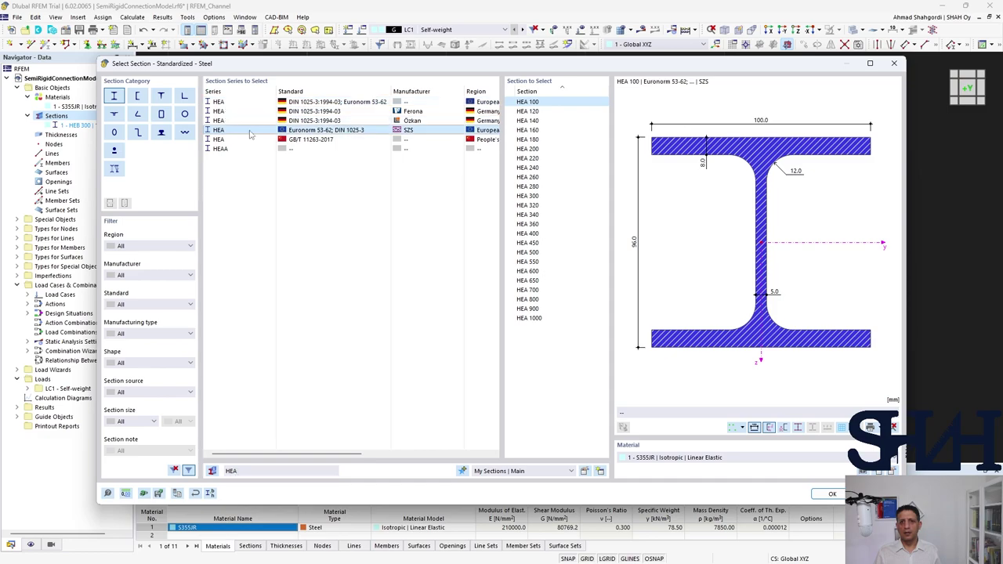
click(530, 149)
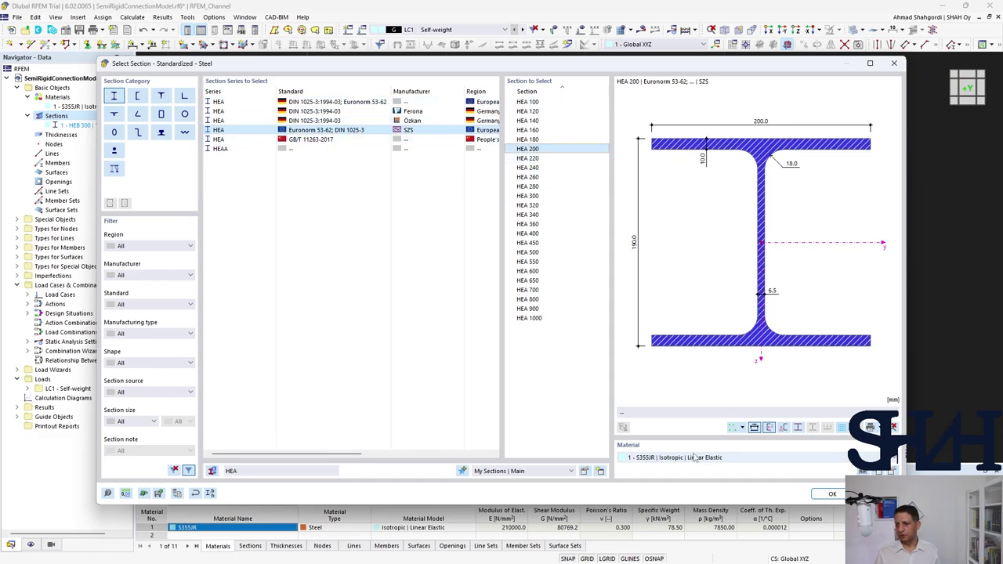
click(832, 493)
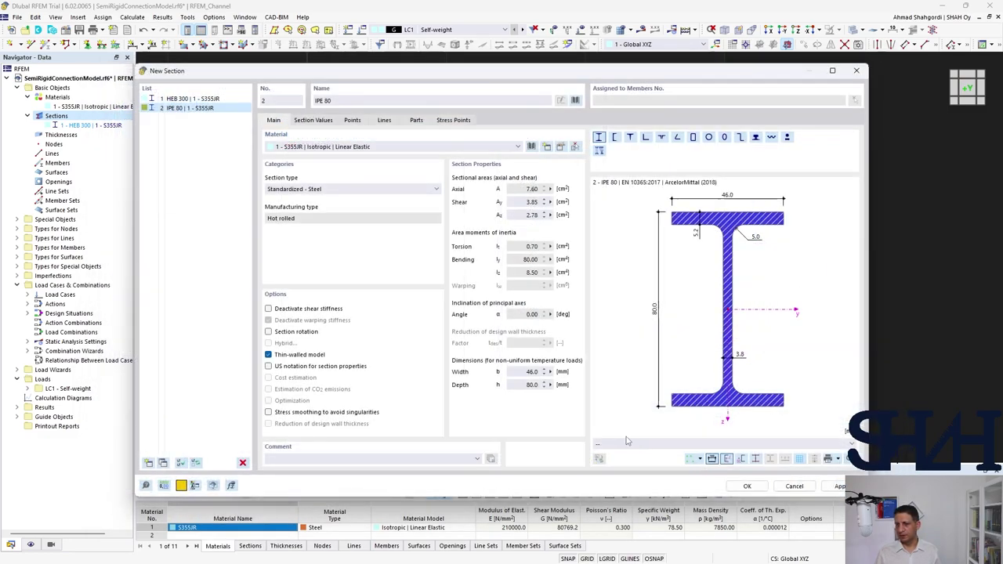
click(748, 487)
Draw a vertical beam-type member with the HEB 300 section from the origin upward along the Z axis as a column
key(F7)
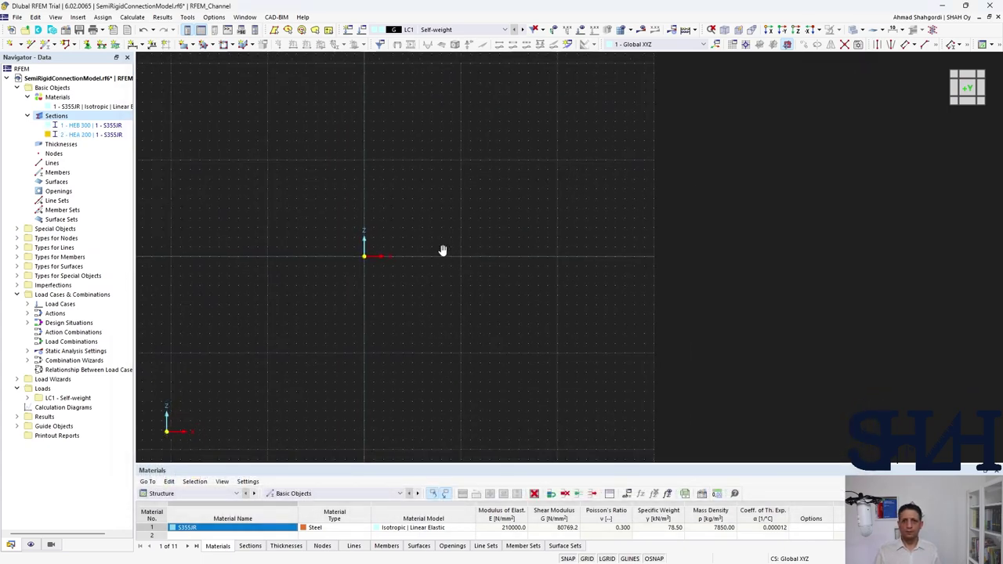
click(47, 44)
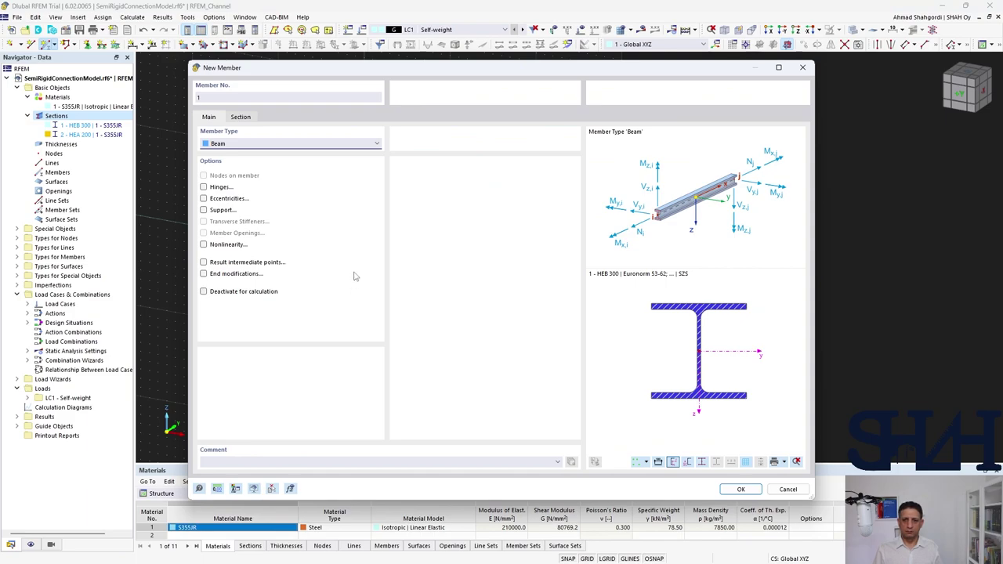
click(240, 116)
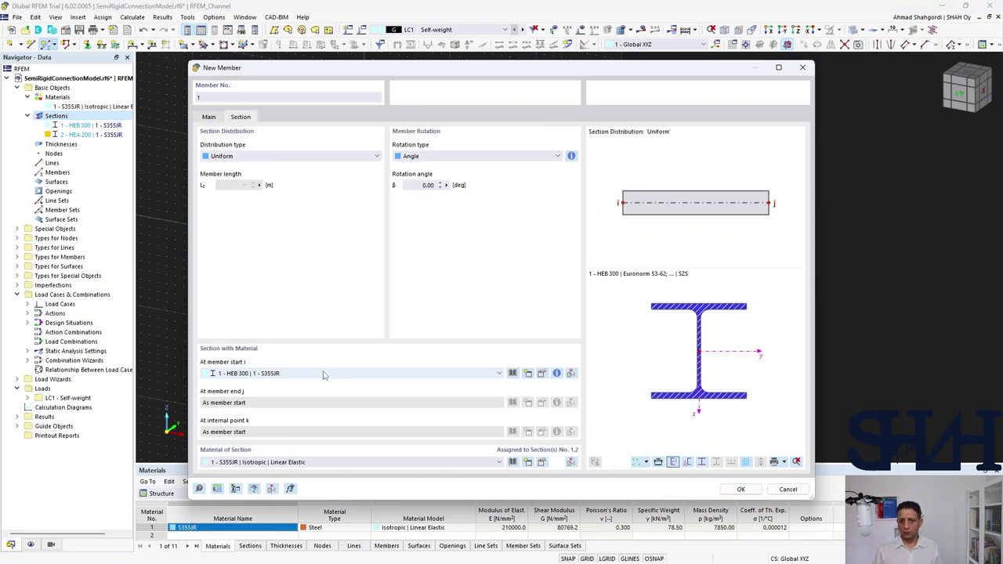
click(741, 489)
click(367, 249)
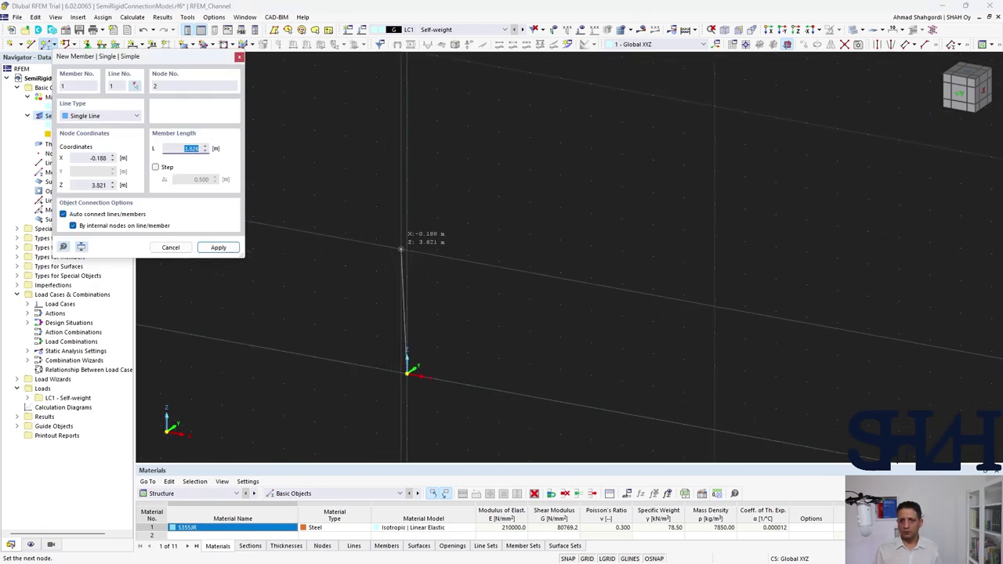
click(407, 179)
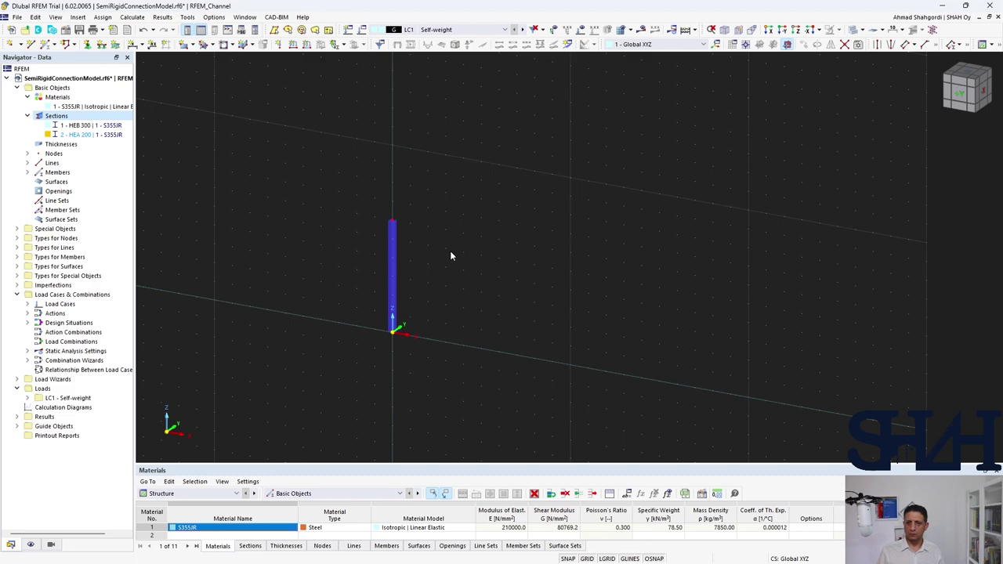
Copy the HEB 300 column and insert the copy offset in the positive X direction at the same base level
click(392, 269)
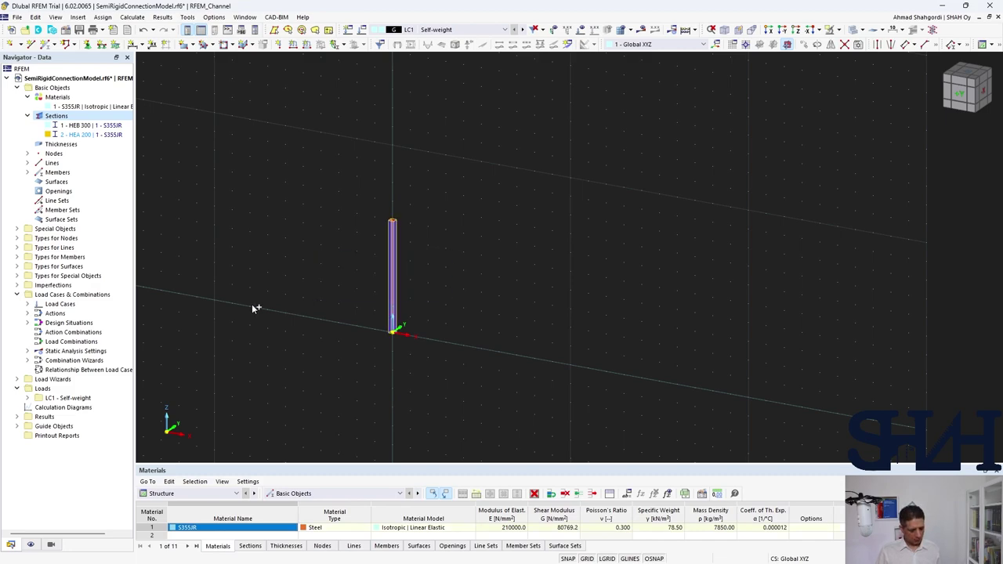
key(ctrl+v)
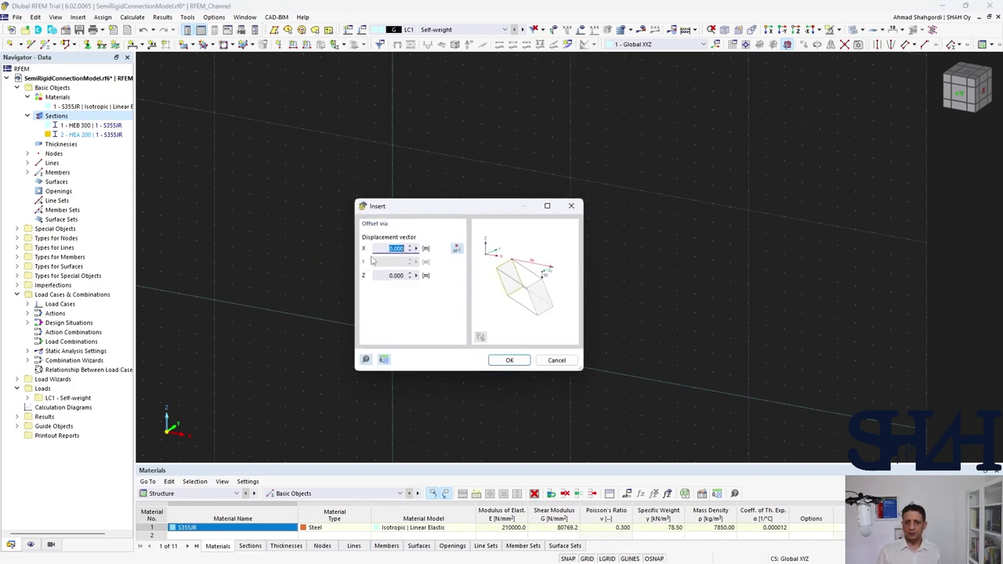
key(Return)
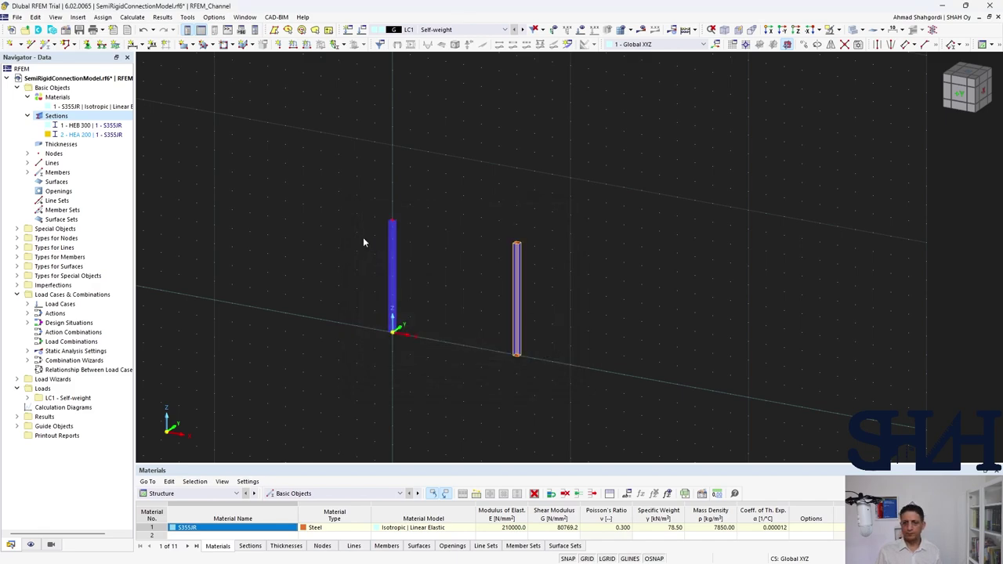
Divide both HEB 300 columns at mid-height using one intermediate node
key(Escape)
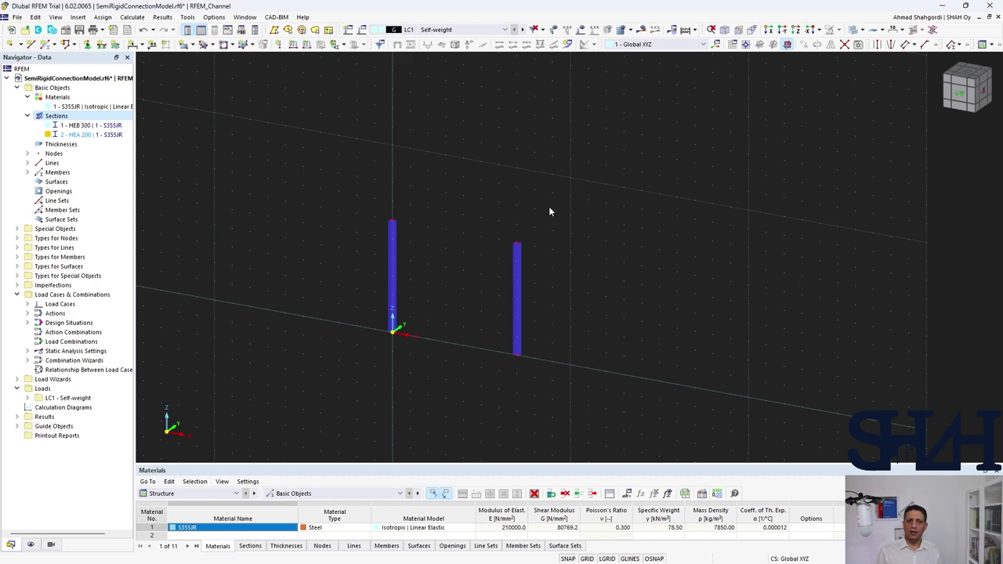
drag(549, 206, 234, 331)
key(Escape)
drag(550, 209, 362, 285)
right_click(389, 249)
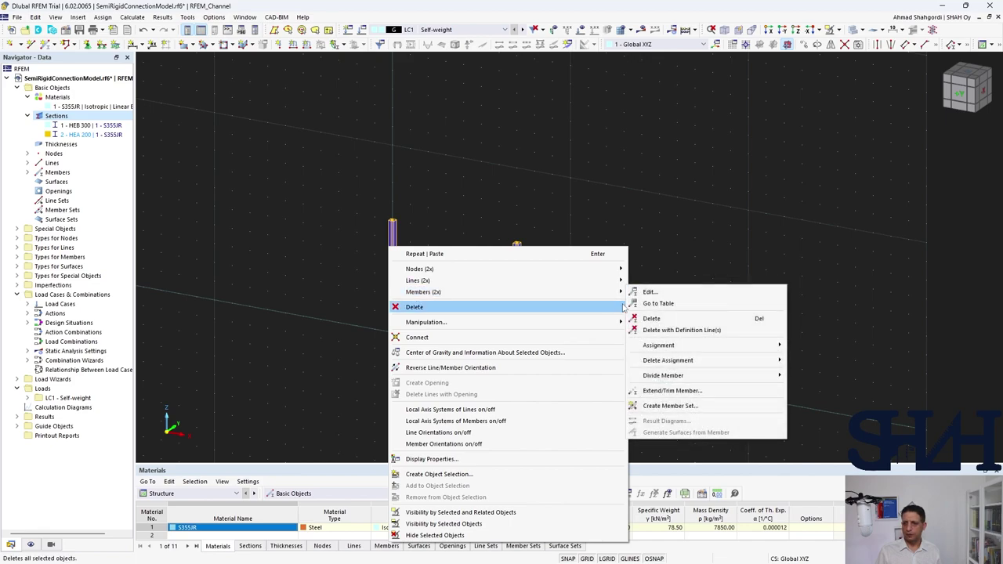
mouse_move(666, 378)
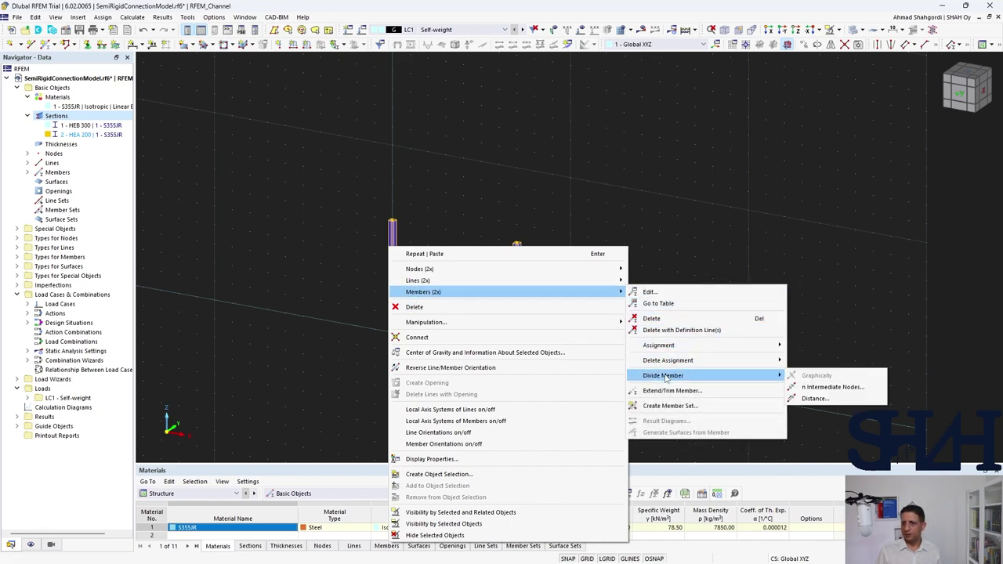
click(833, 387)
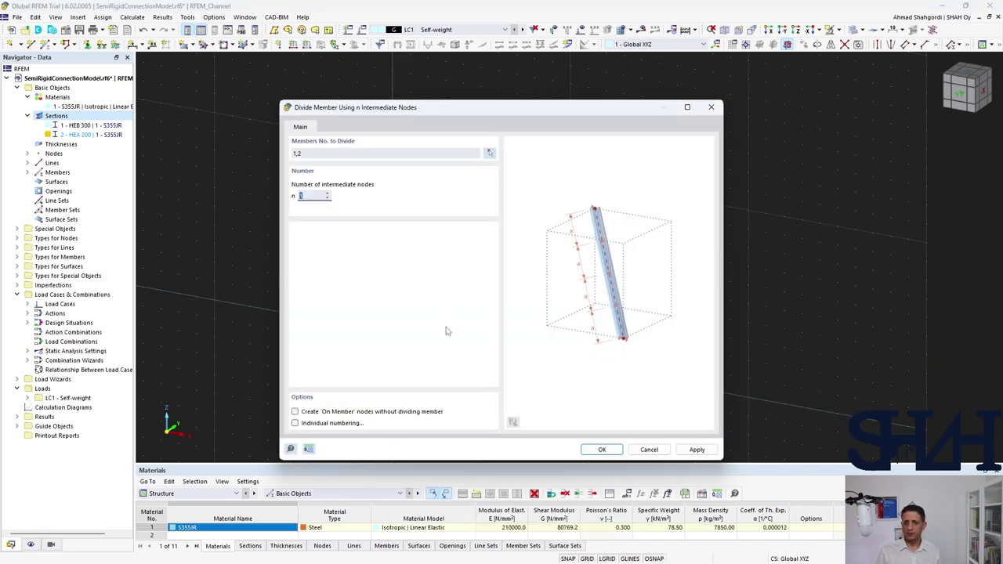
click(601, 450)
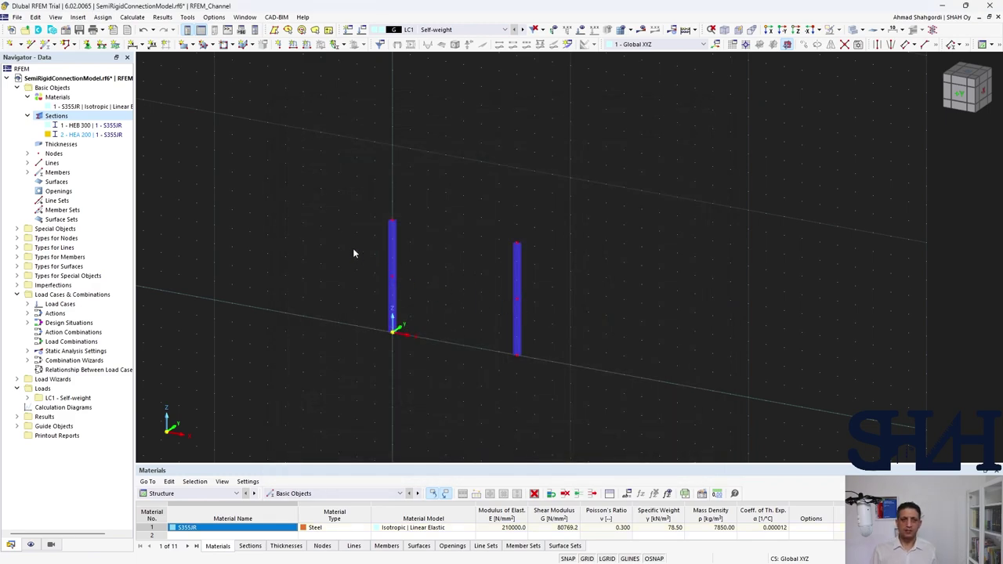
Draw two horizontal HEA 200 beams between the columns, one joining the mid-height nodes and one joining the column tops
click(45, 45)
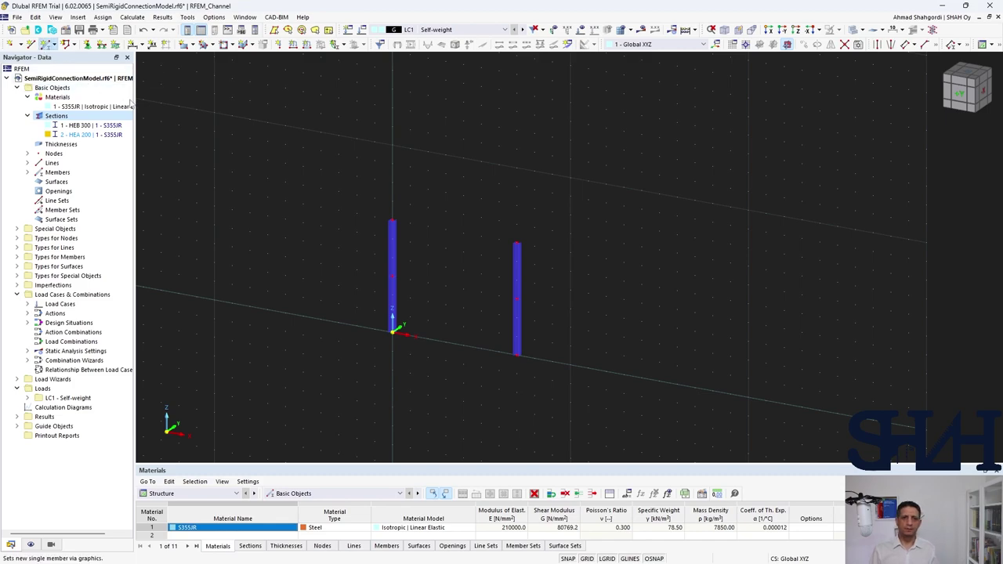
click(240, 116)
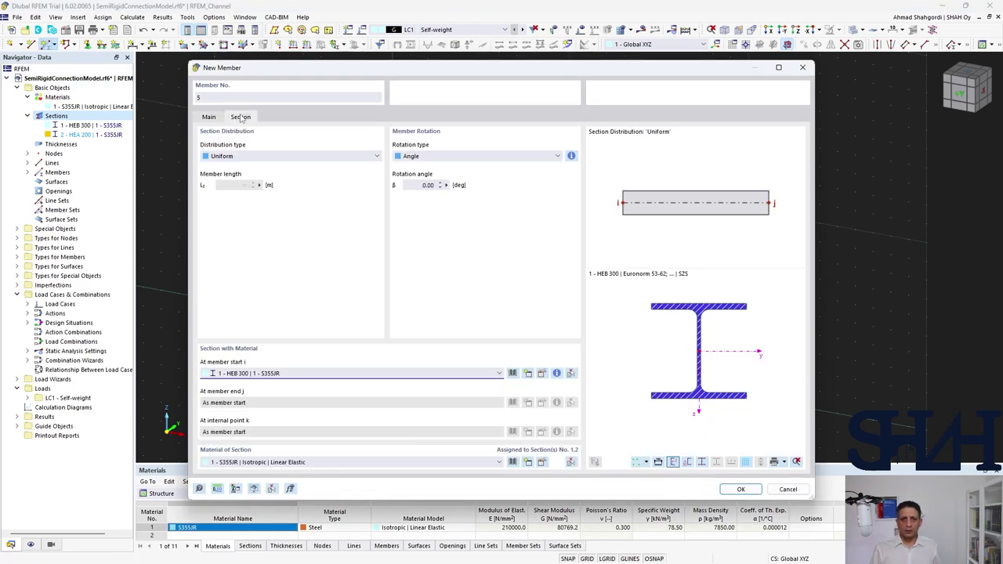
click(390, 373)
click(286, 390)
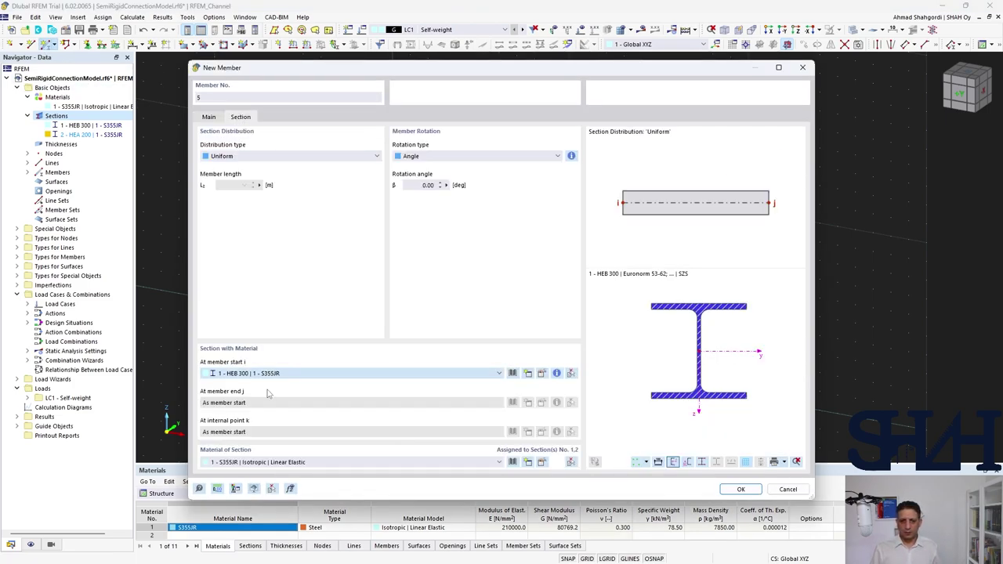
click(740, 489)
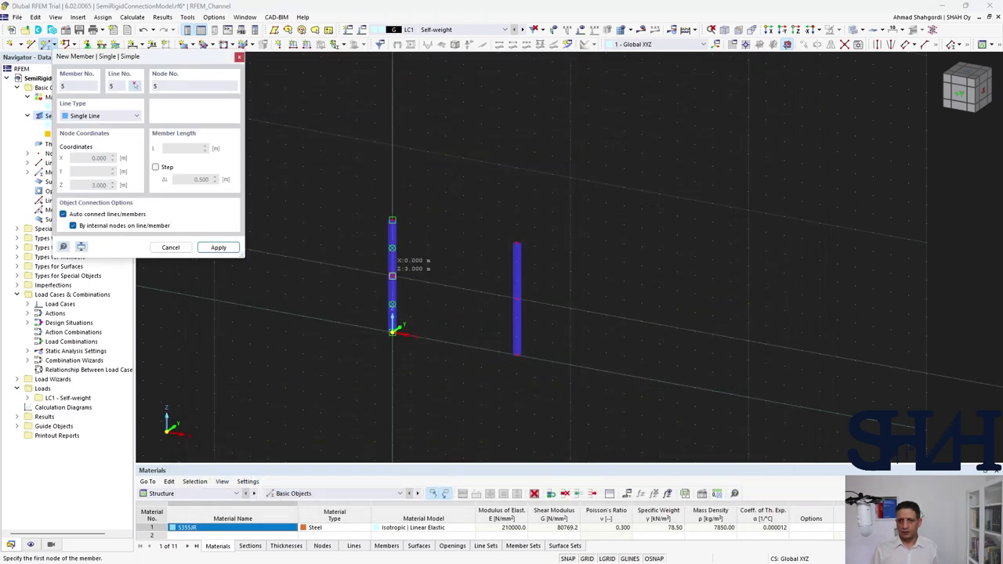
click(414, 287)
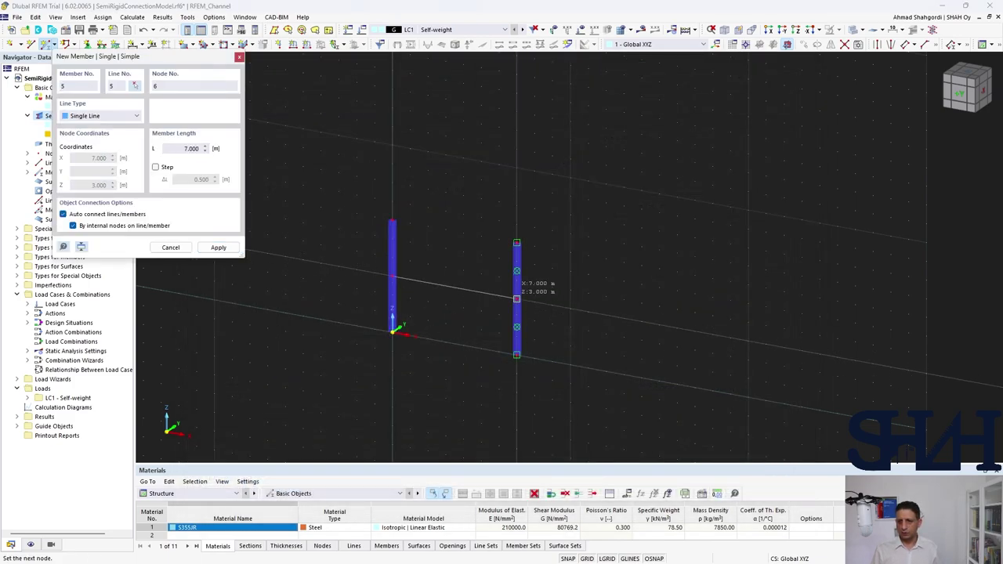
click(517, 299)
click(392, 219)
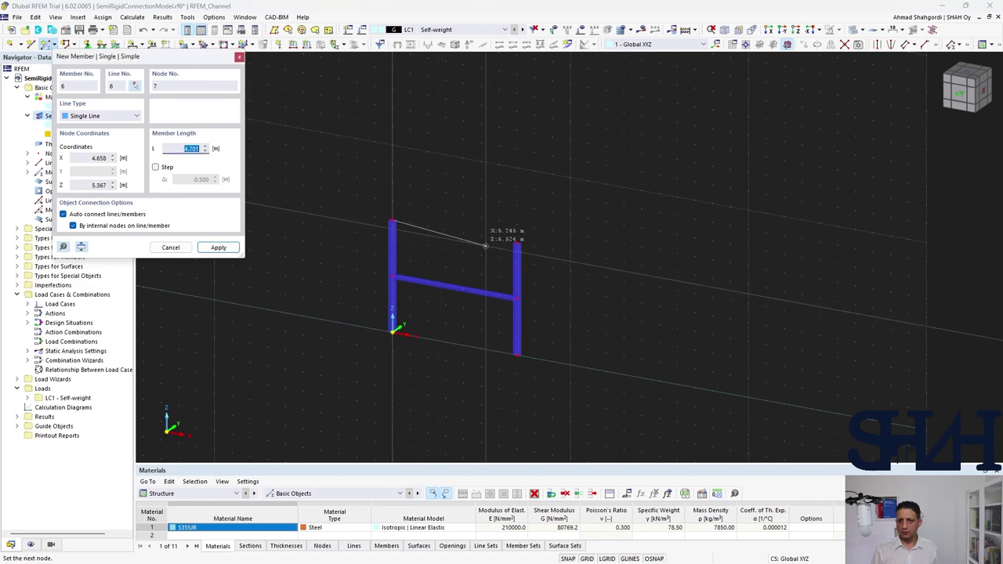
click(517, 240)
key(Escape)
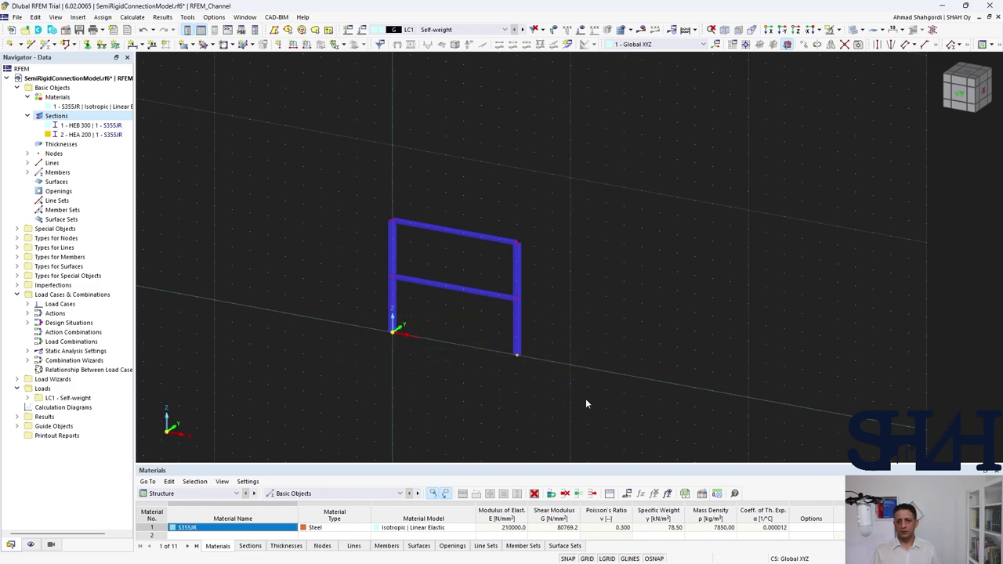
Assign fixed nodal supports to the base nodes of both columns
click(87, 43)
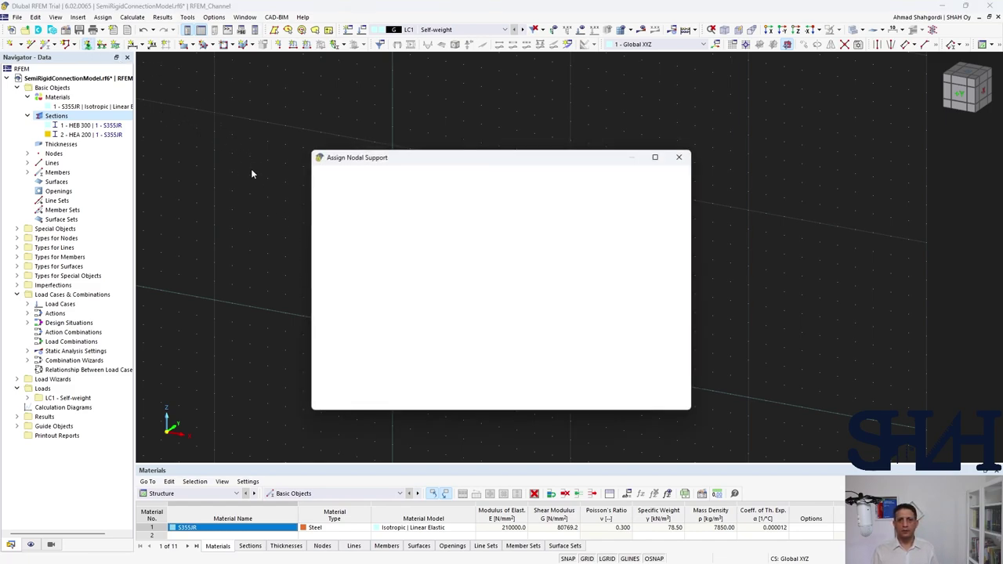
click(389, 229)
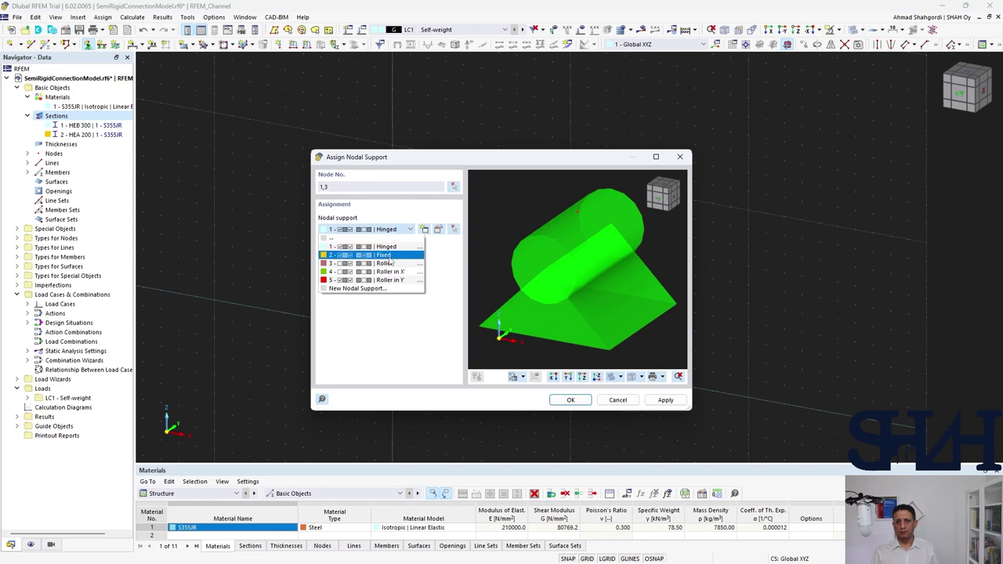
click(392, 250)
click(570, 400)
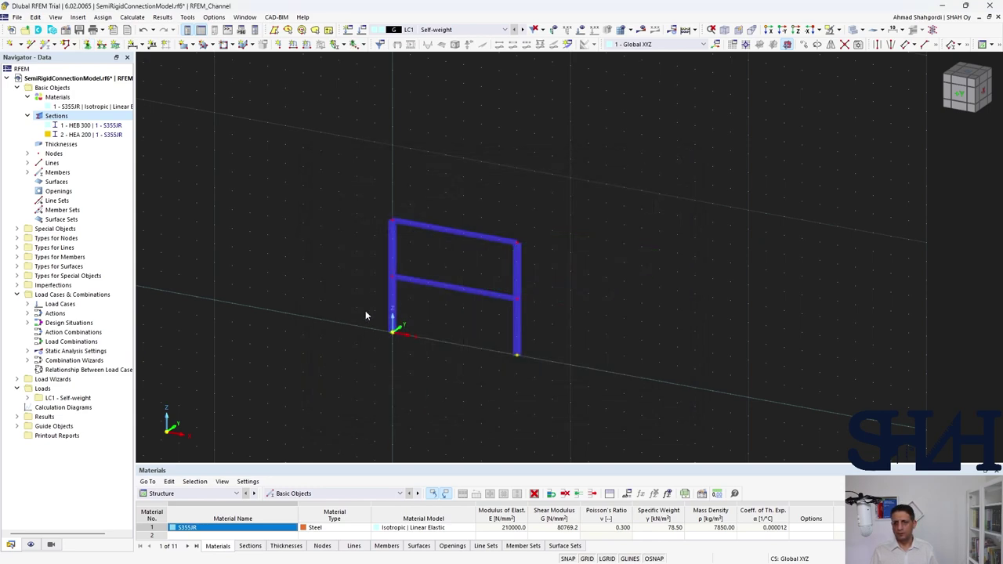
Enlarge the display size of the nodal support symbols at the column bases
scroll(510, 365, up, 10)
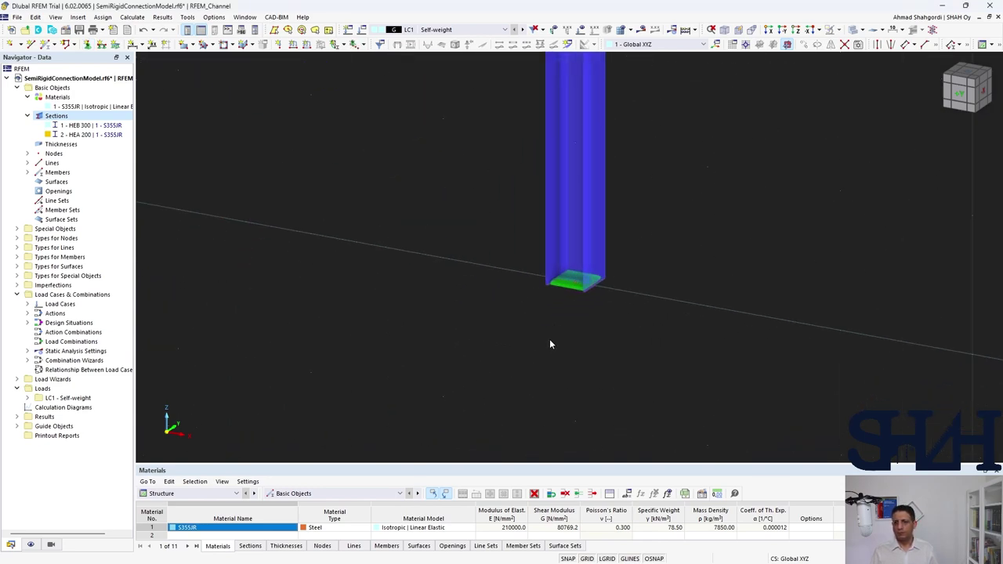
right_click(571, 274)
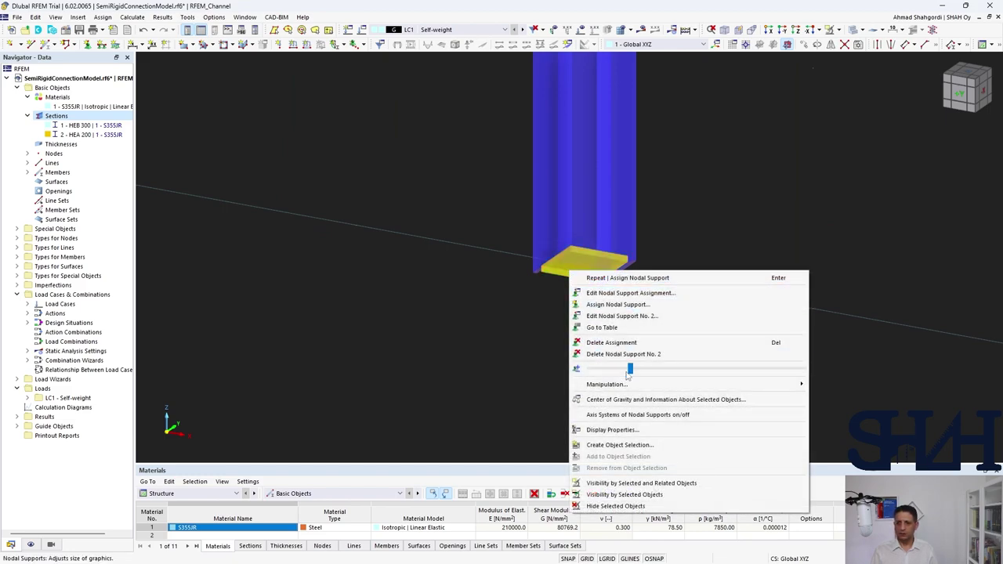
drag(628, 377, 729, 381)
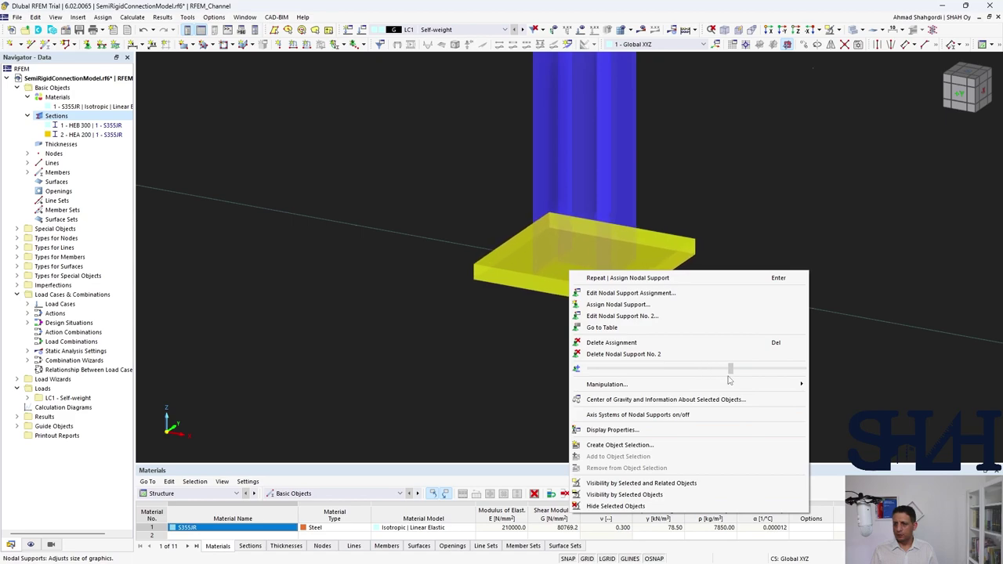
click(491, 335)
scroll(429, 305, down, 5)
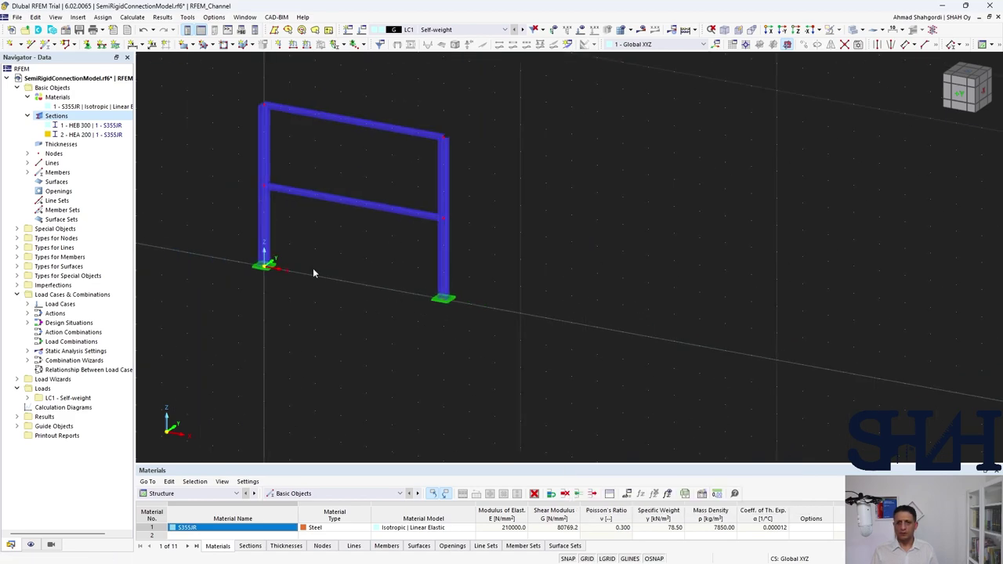
Add a second load case, LC2, named Loading, with static analysis and the Permanent action category
middle_drag(312, 273, 421, 314)
scroll(419, 317, down, 1)
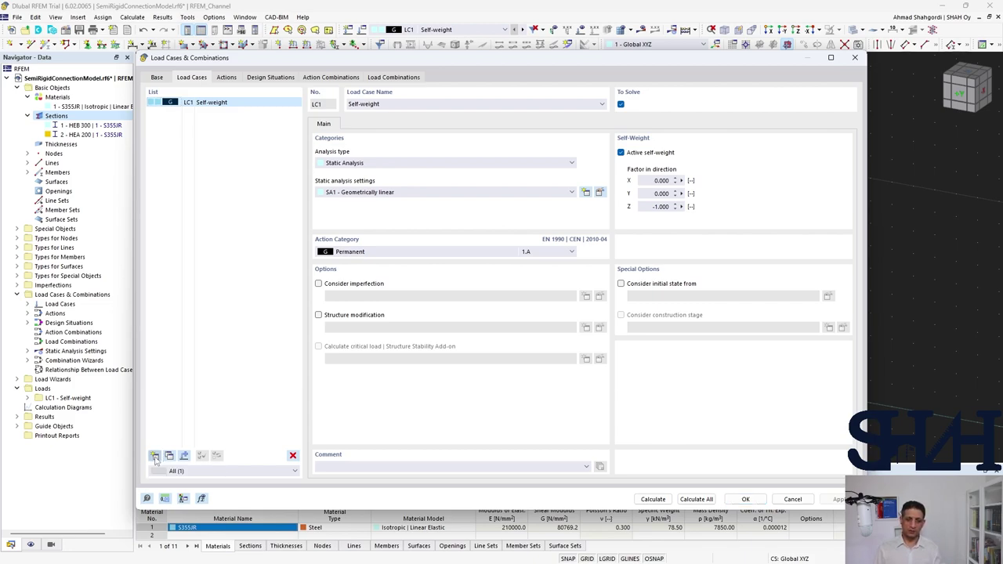
click(155, 457)
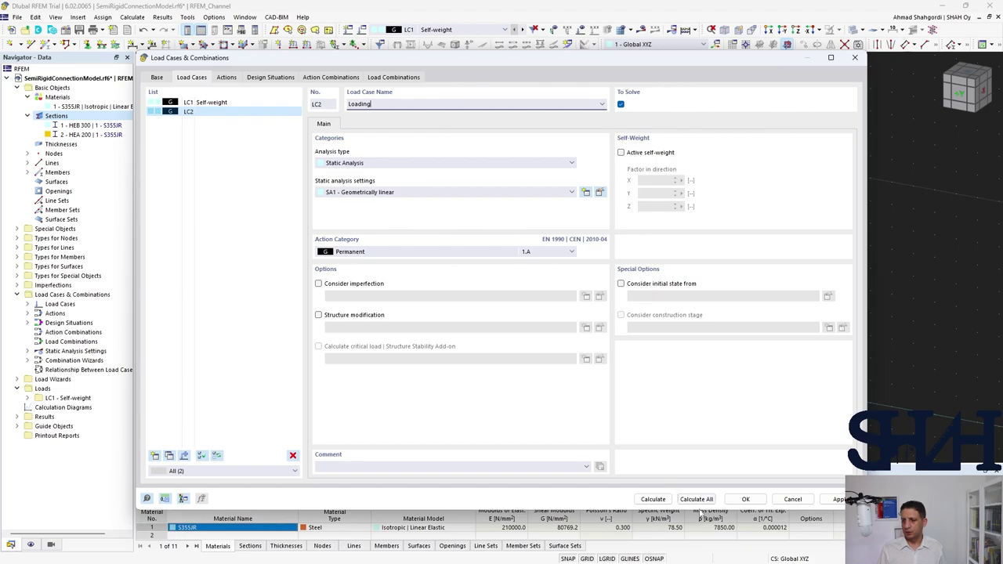
click(743, 500)
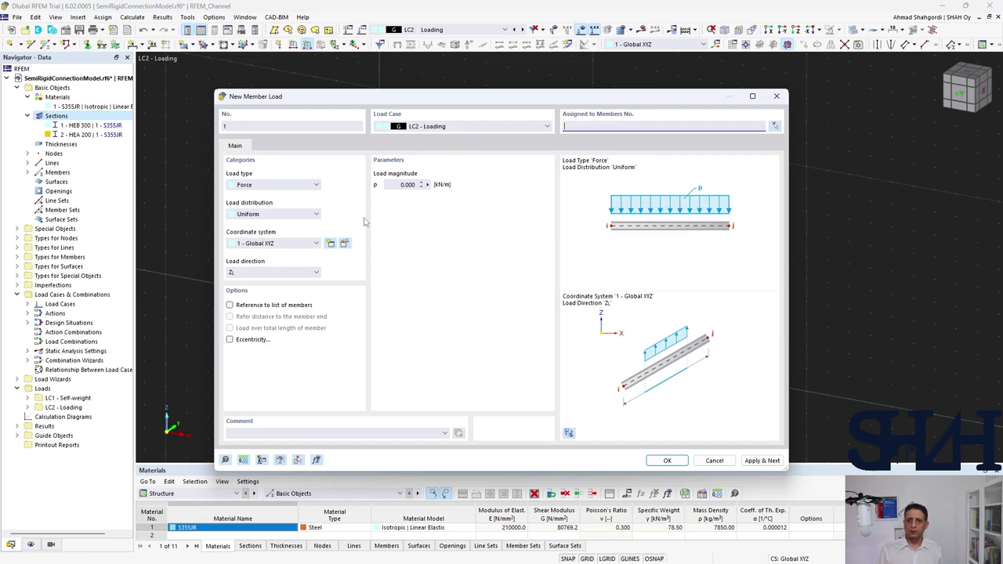
Apply a uniform member force of -15 kN/m in the global Z direction to both beams in load case LC2
click(405, 185)
text(15)
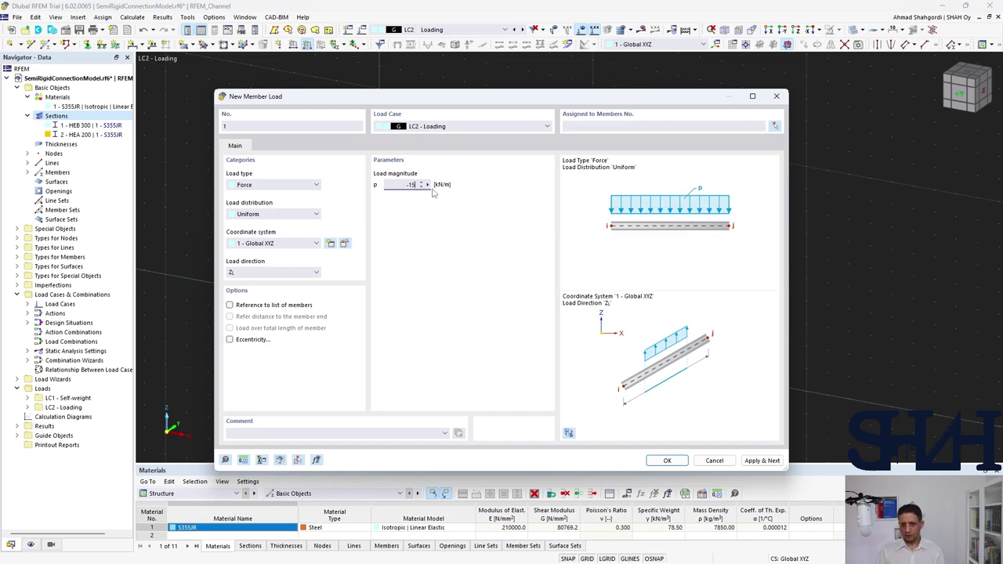
key(Return)
click(441, 191)
click(438, 261)
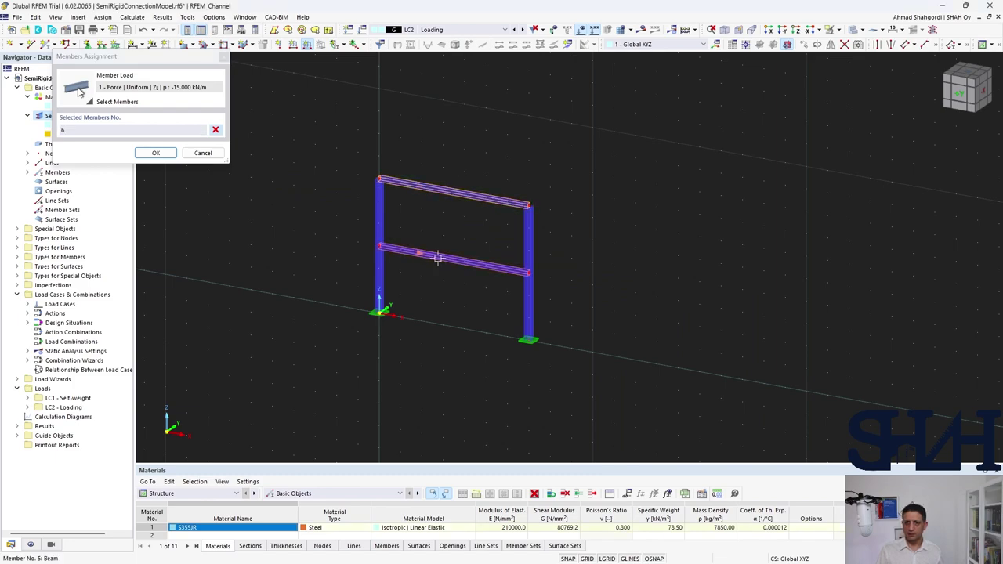
click(155, 153)
scroll(305, 239, up, 1)
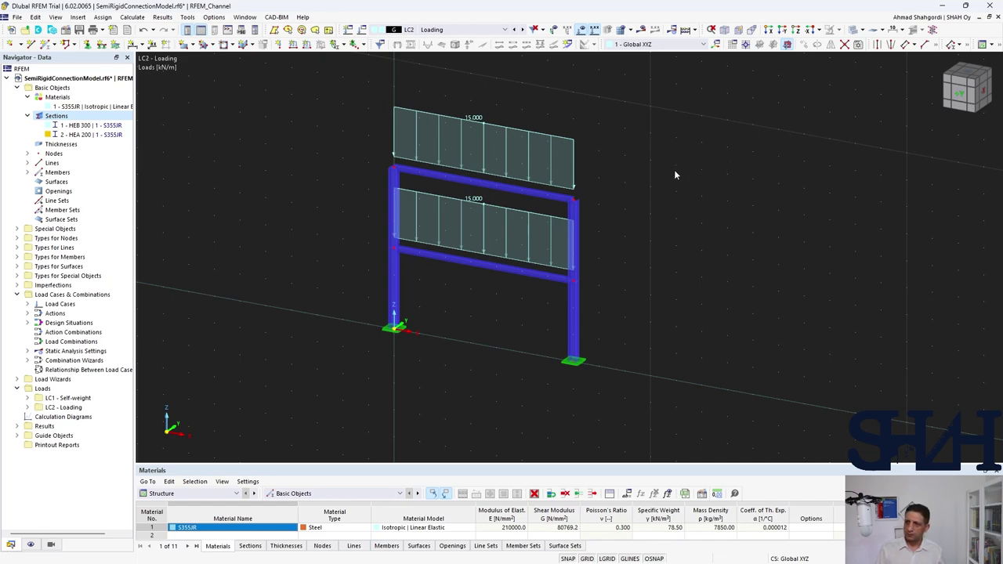
Calculate load case LC2 and display the My bending moment diagrams of the members
click(643, 29)
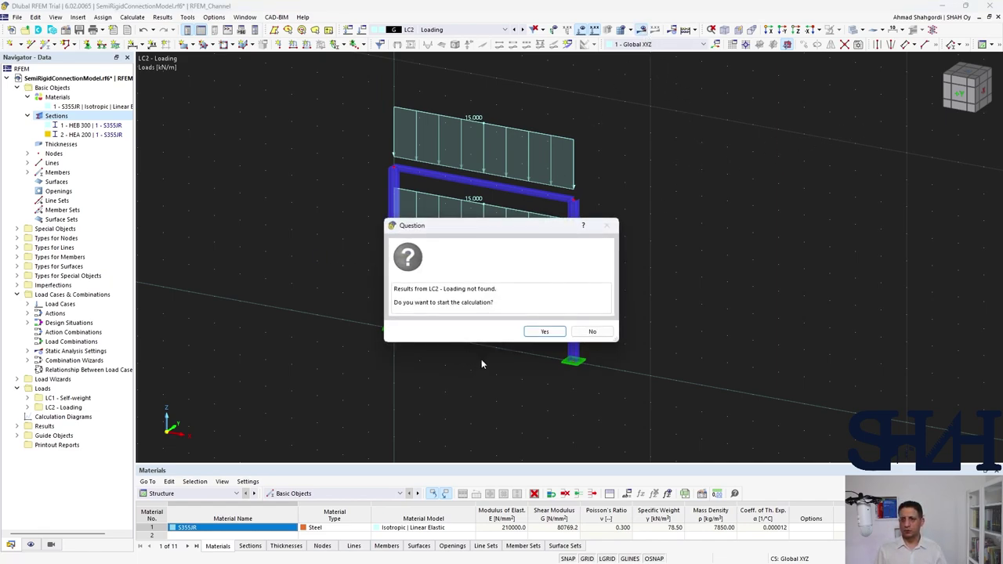
click(544, 332)
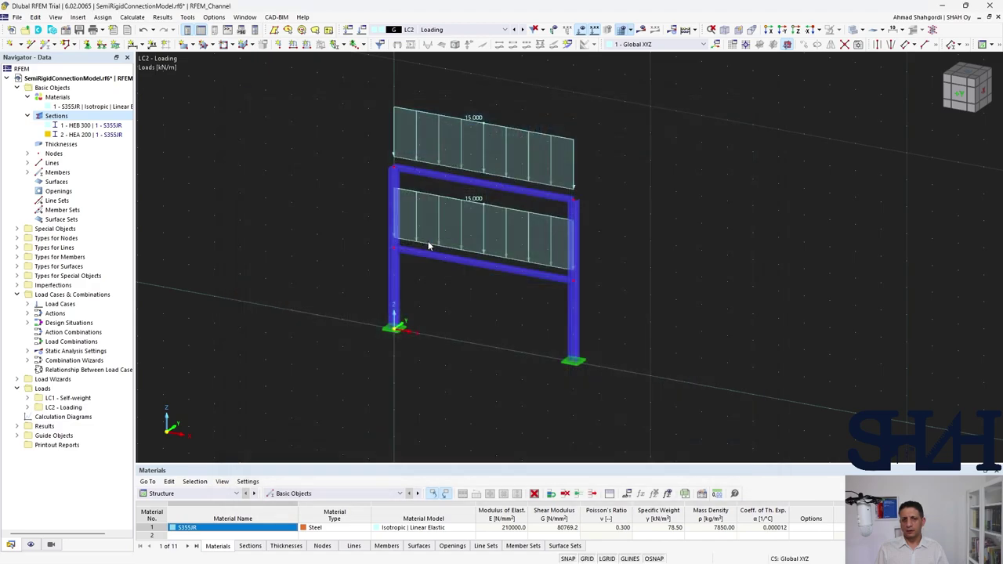
click(6, 161)
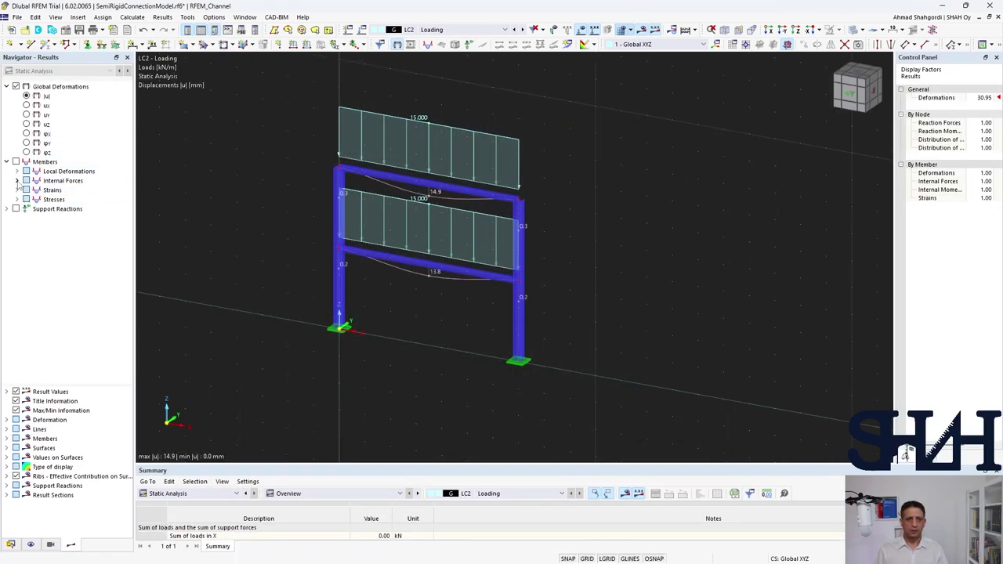
click(17, 180)
click(37, 227)
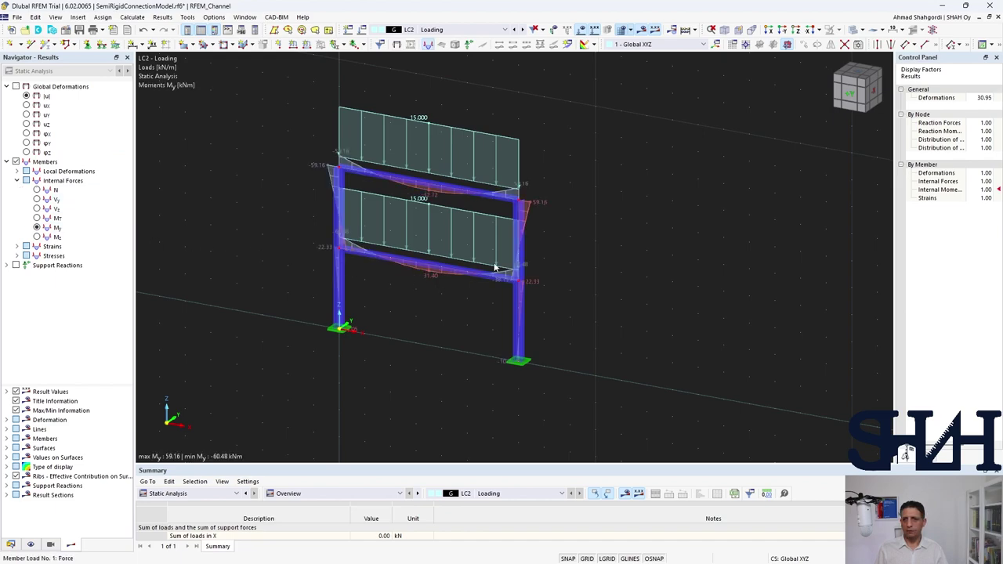
Isolate the lower beam with its related objects and hide the loads to examine its My moment diagram
scroll(378, 293, up, 10)
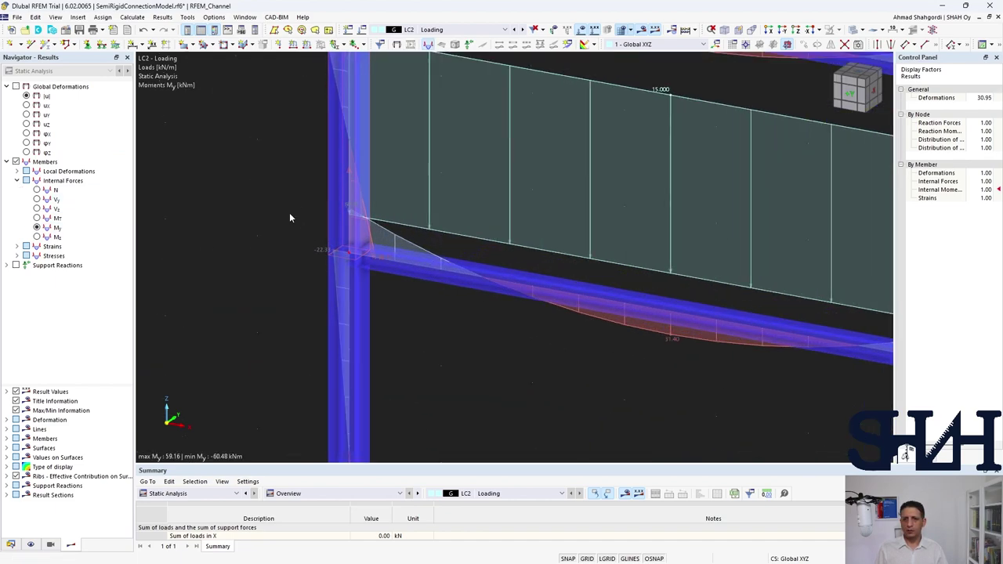
scroll(458, 331, down, 5)
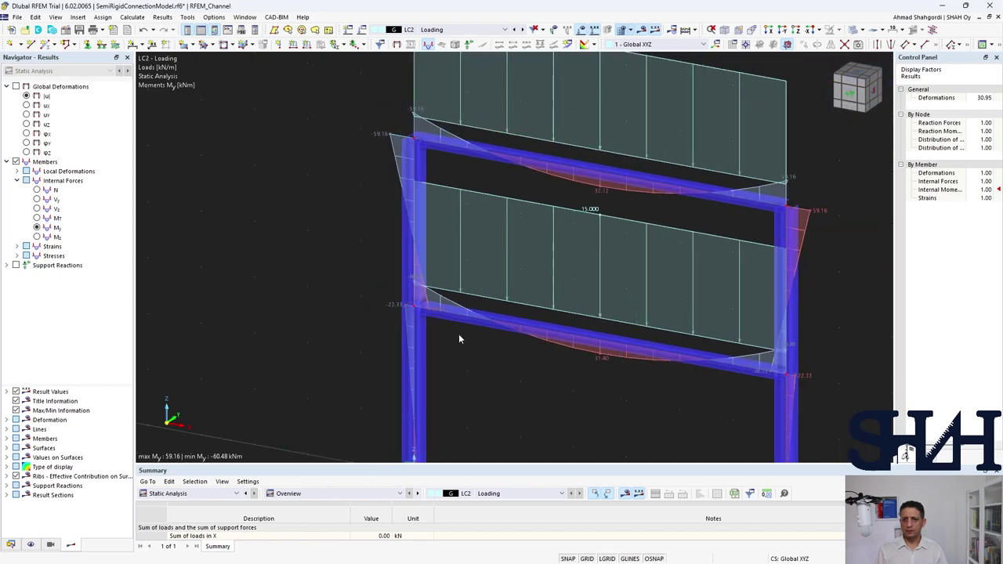
right_click(477, 319)
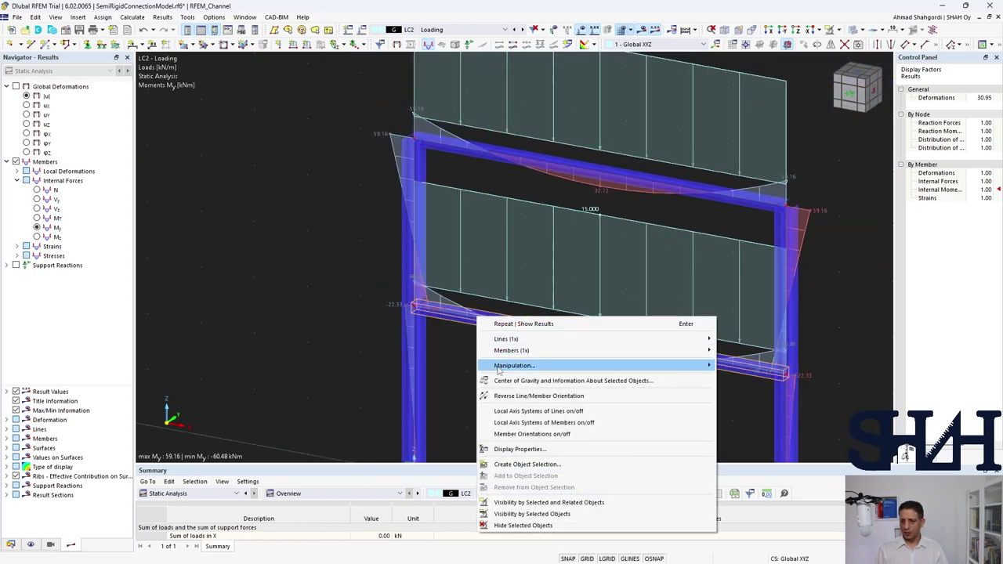
click(509, 502)
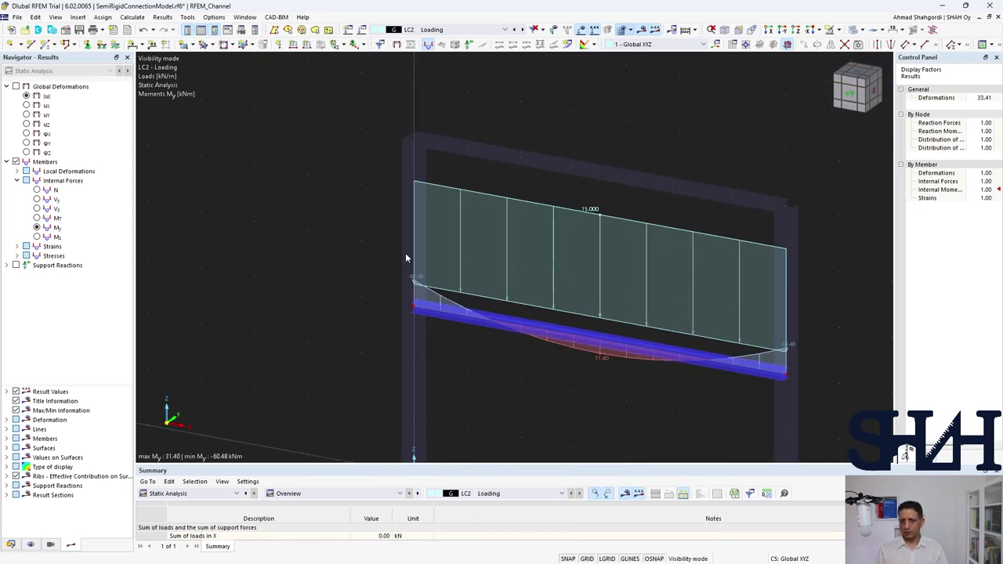
click(582, 30)
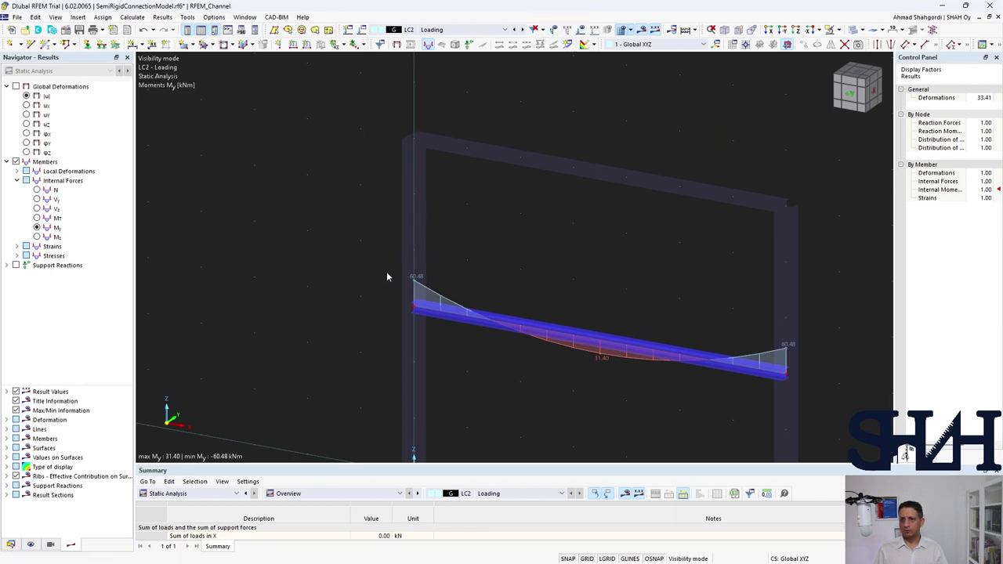
scroll(386, 294, up, 2)
scroll(497, 234, down, 3)
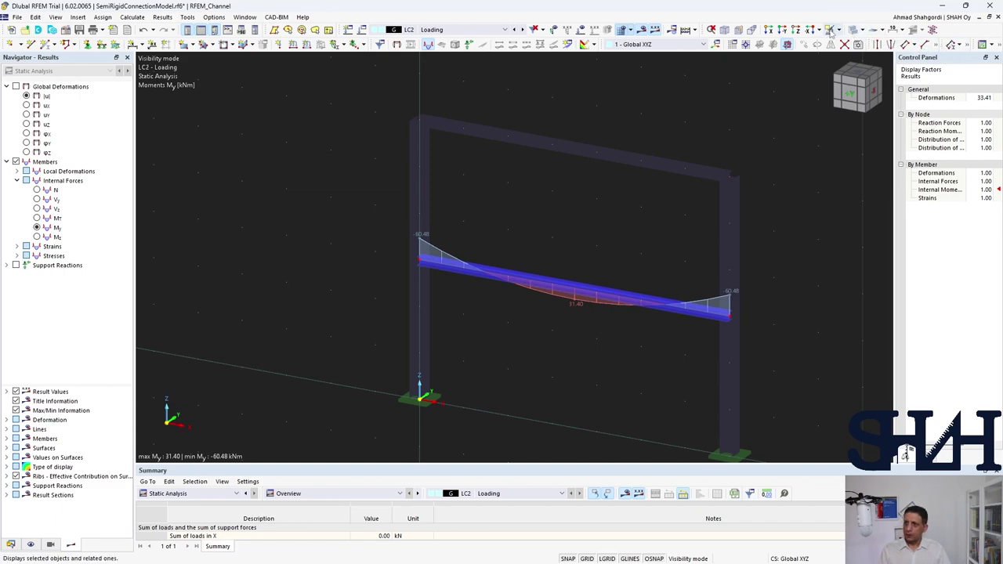
Cancel the visibility mode to show the whole frame with its My moment diagrams
click(833, 30)
click(874, 96)
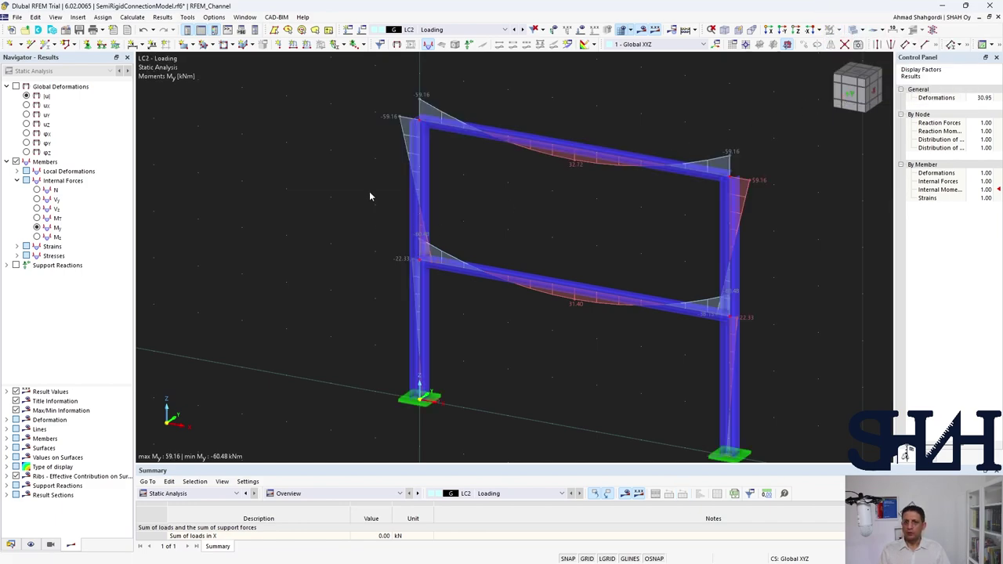
scroll(354, 218, down, 1)
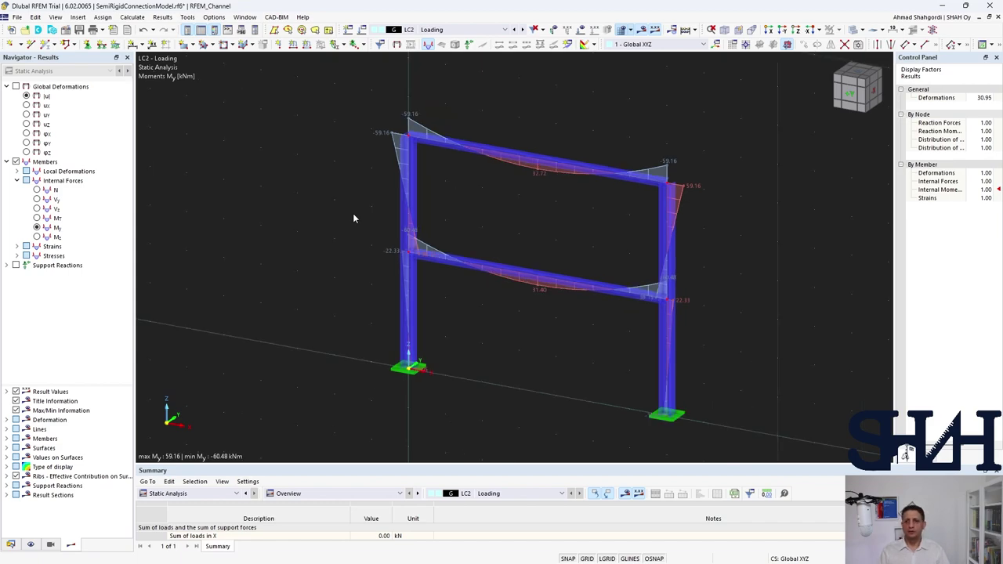
Switch to the Mathcad joint classification worksheet to read the joint's rotational stiffness Sj, and return to RFEM
drag(519, 114, 468, 287)
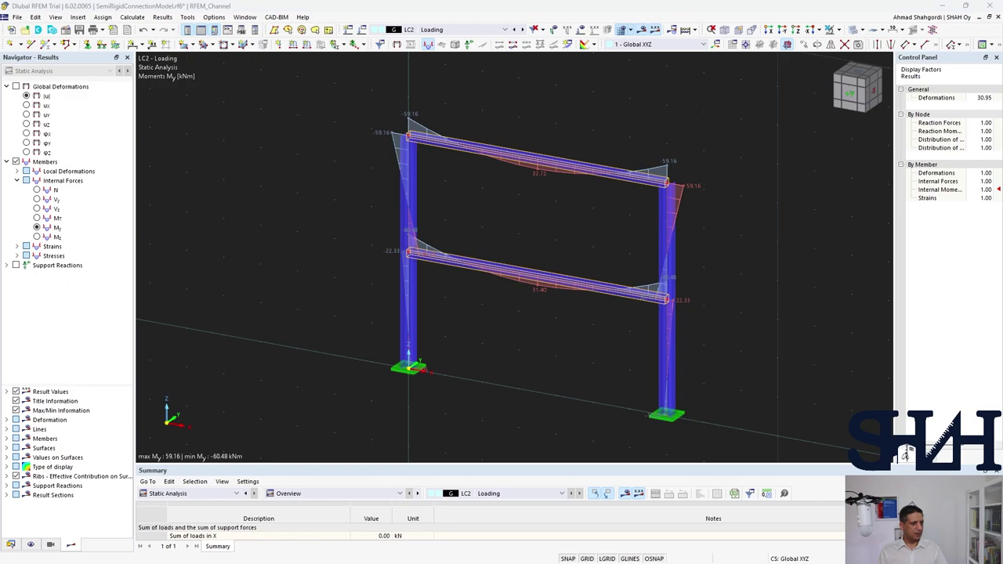
key(alt+Tab)
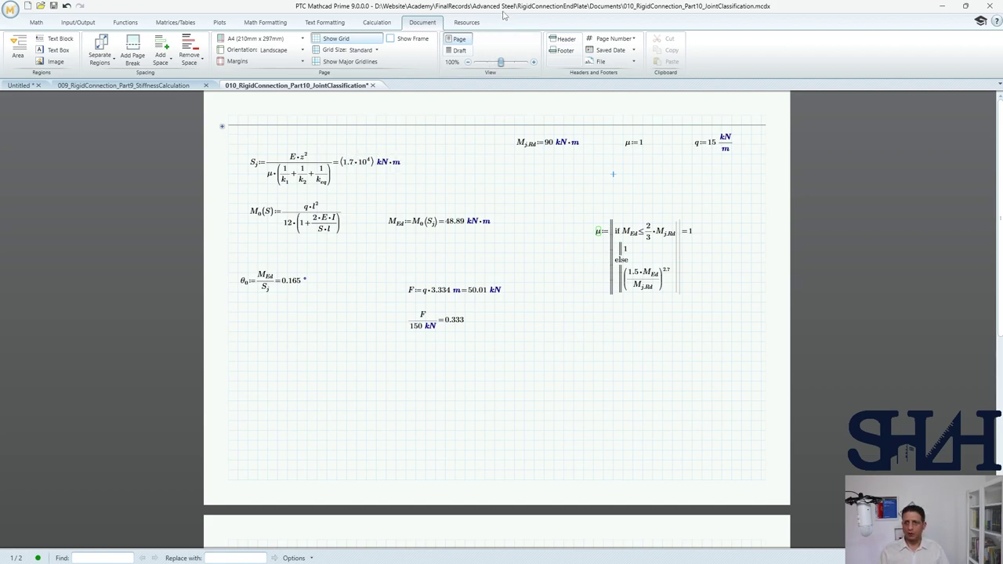
key(alt+Tab)
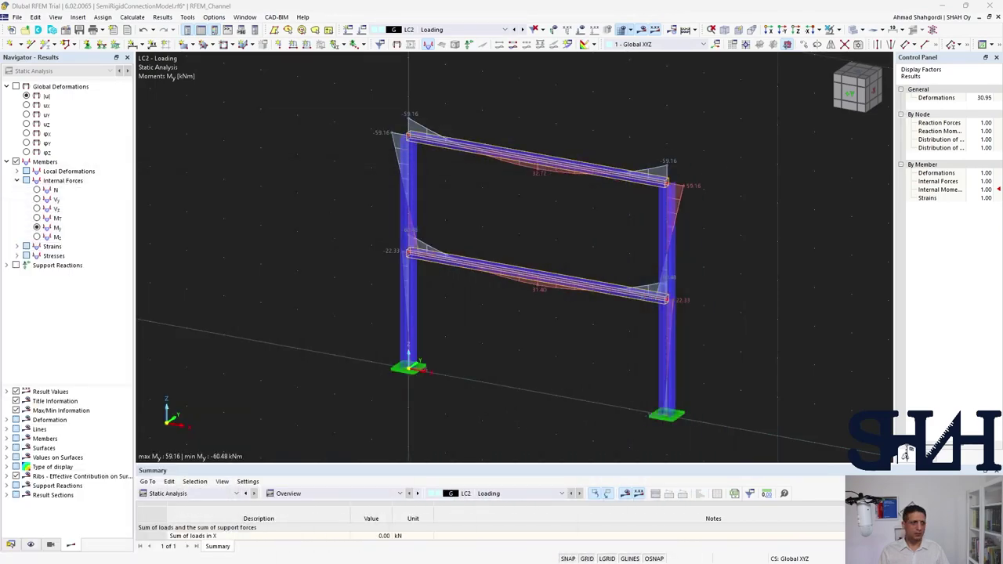
Assign a new member hinge at the start of both beams, released about φy with a spring constant of 1.7e4 kNm/rad
drag(557, 109, 469, 316)
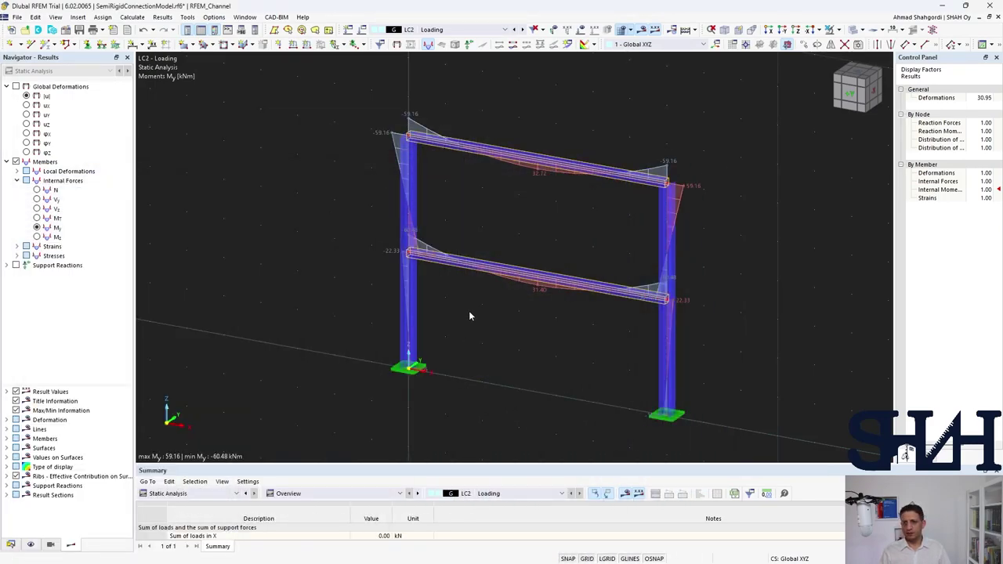
double_click(480, 263)
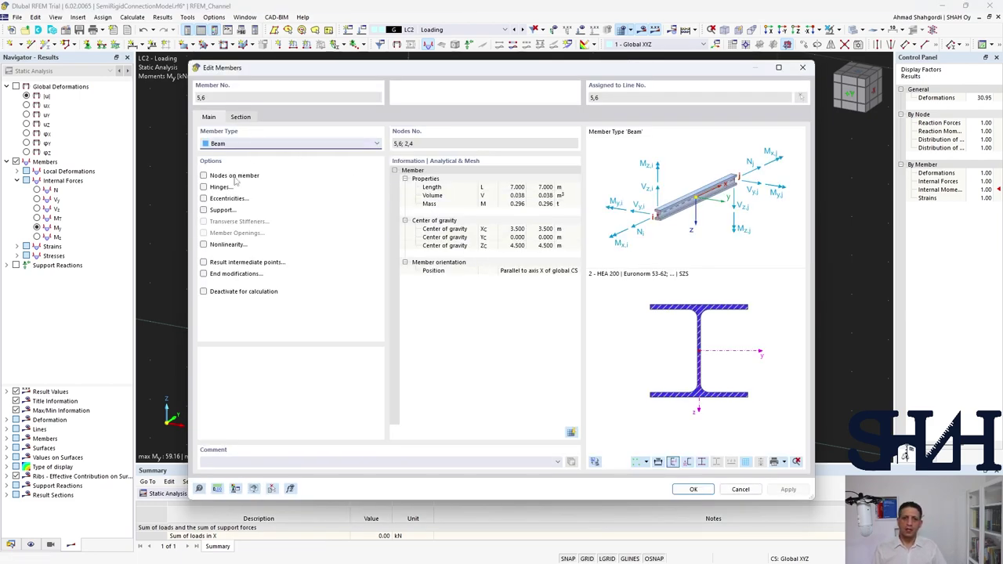
click(220, 190)
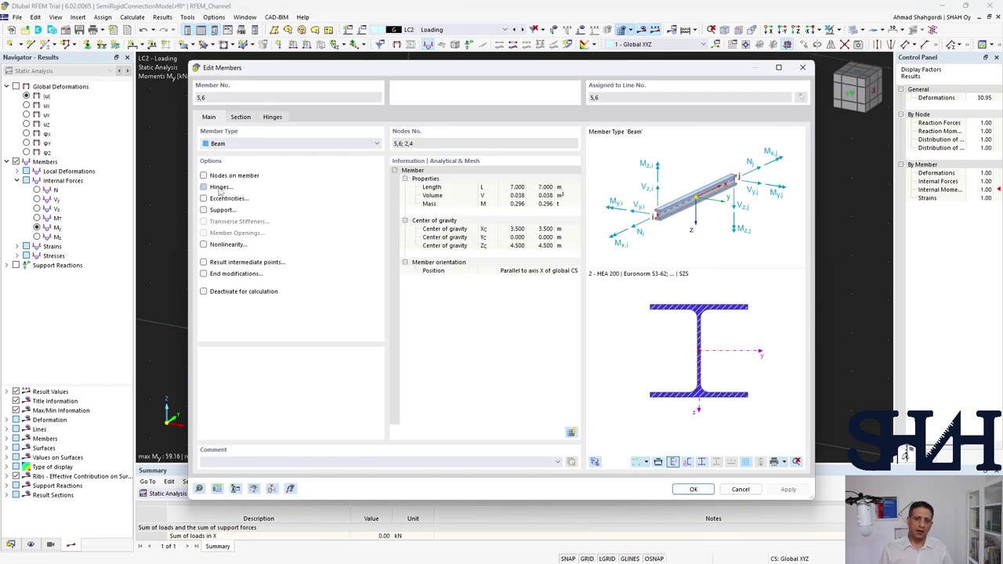
click(268, 118)
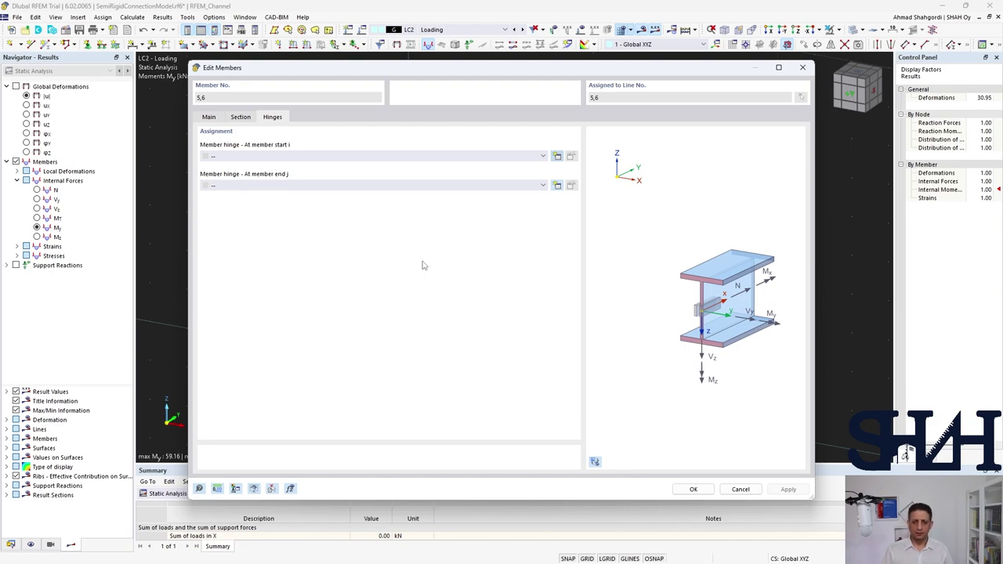
click(557, 156)
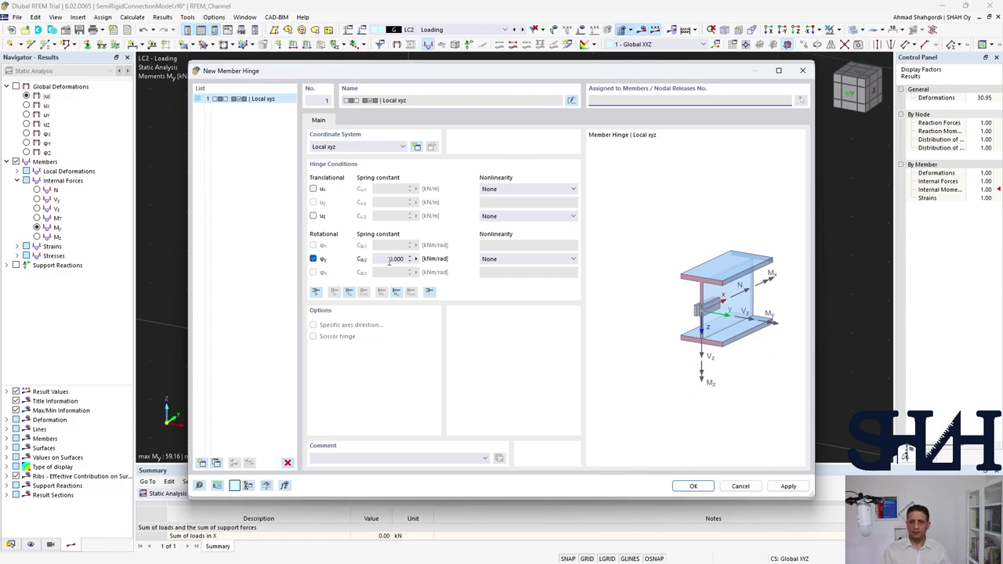
double_click(394, 259)
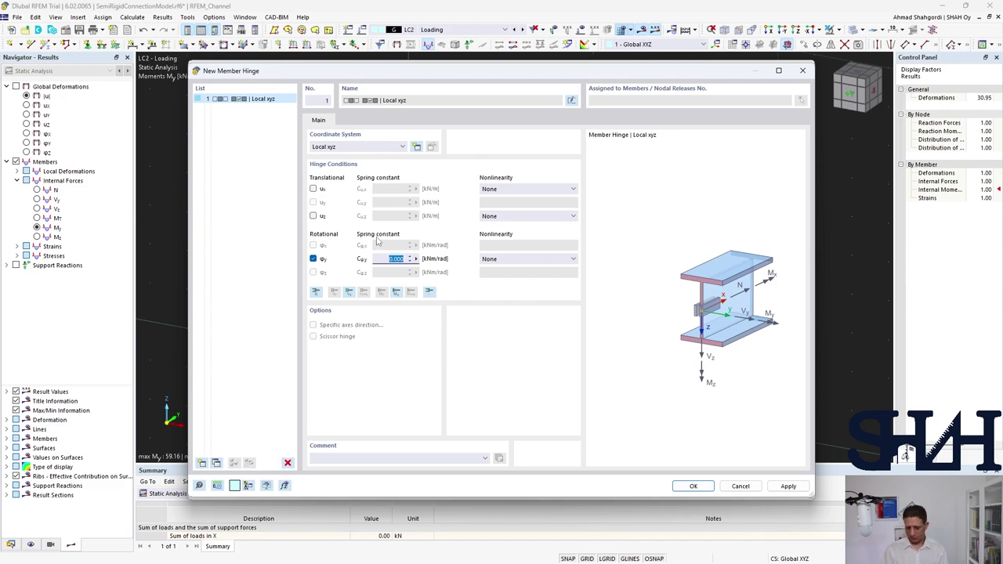
text(1.7e4)
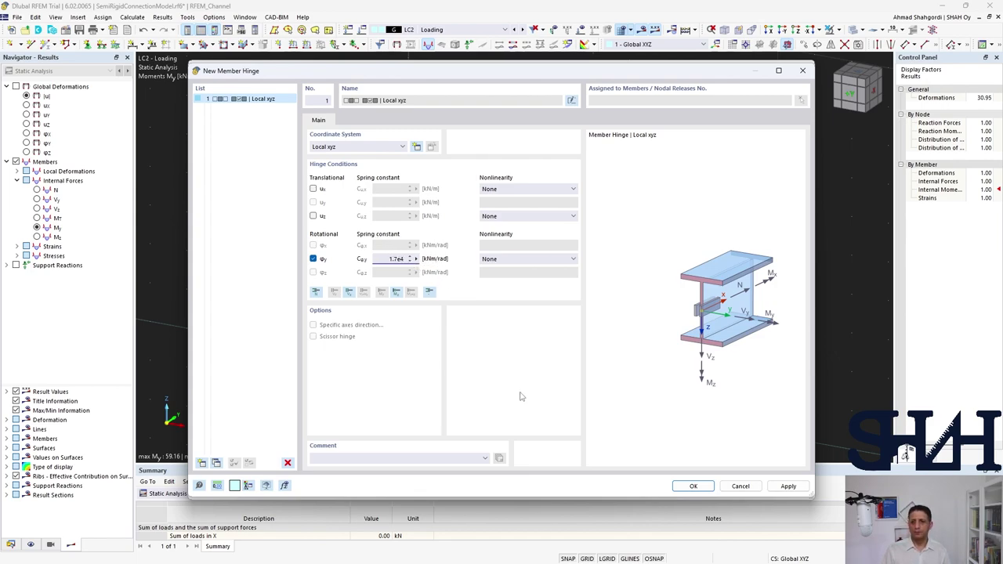
click(688, 486)
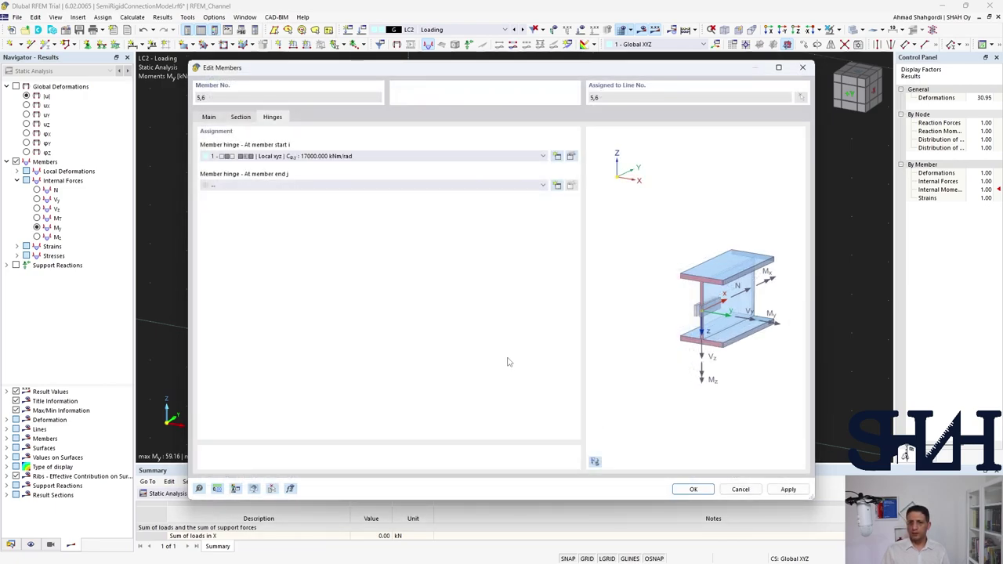
key(Return)
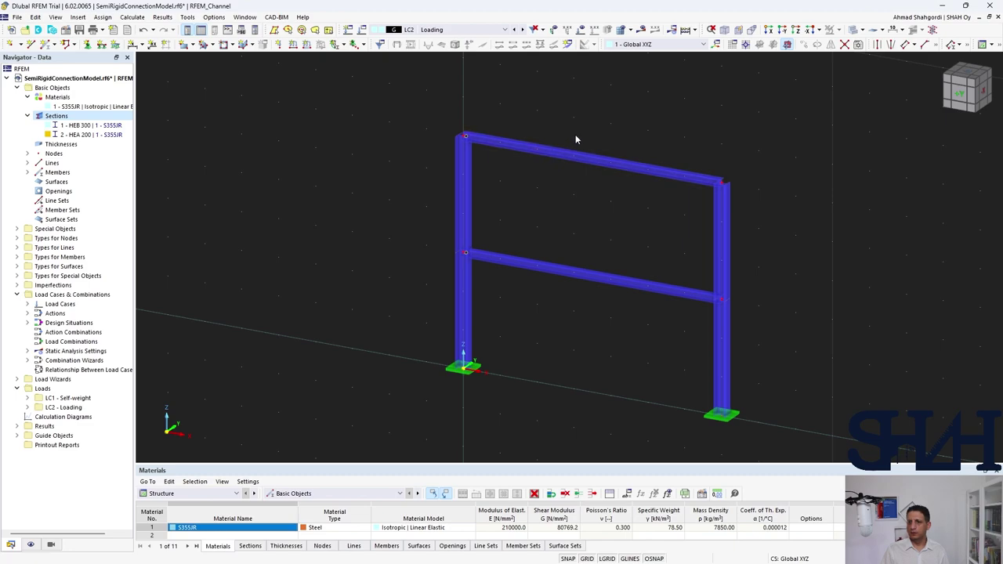
Assign the existing 17000 kNm/rad rotational hinge to the member end j of both beams
drag(625, 126, 575, 328)
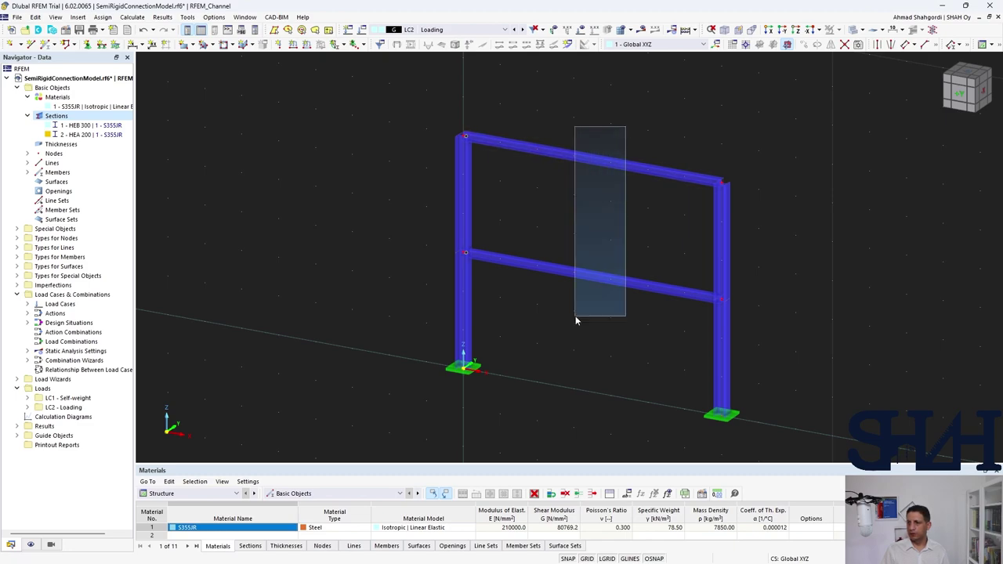
double_click(601, 275)
click(274, 117)
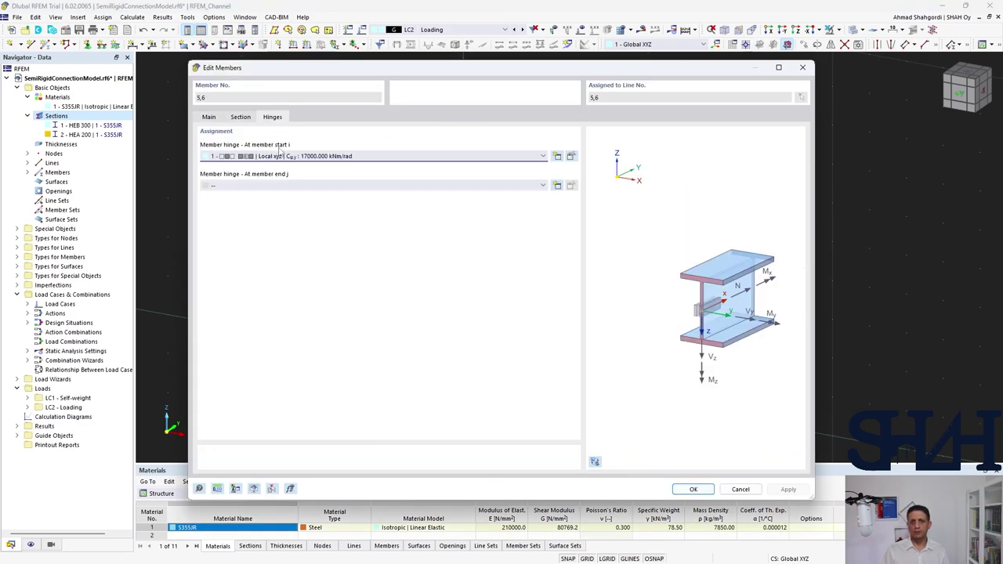
click(274, 185)
click(275, 198)
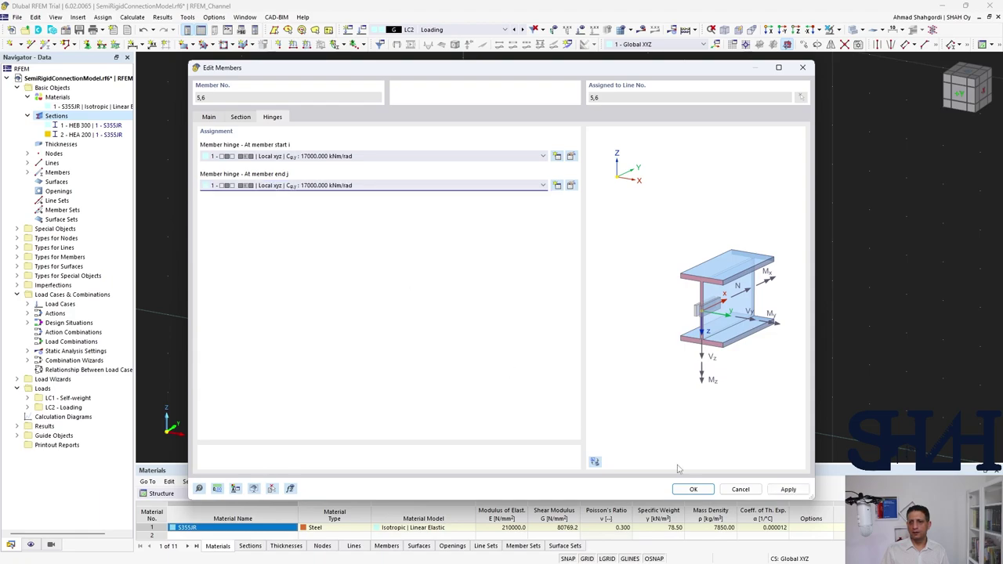
click(690, 490)
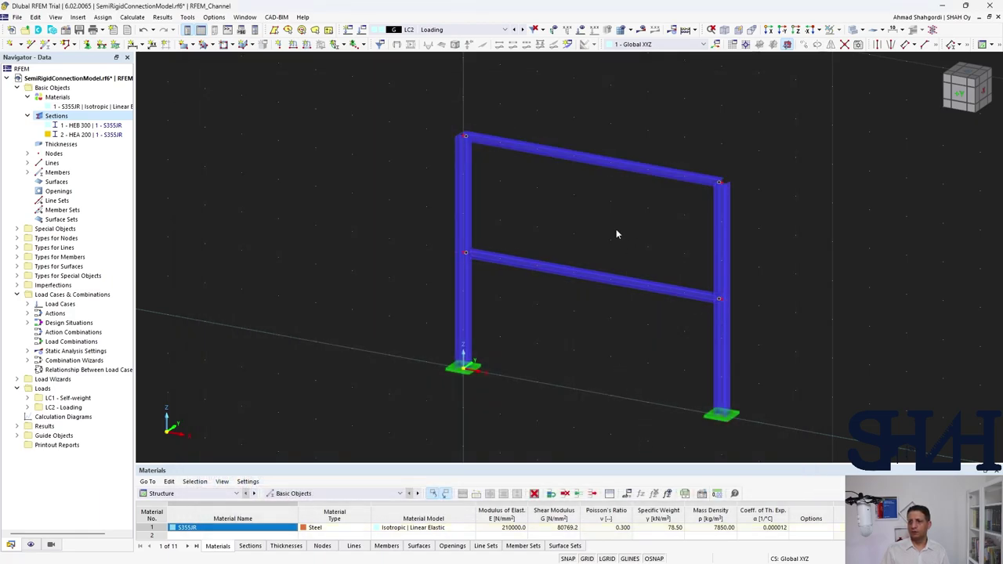
Calculate load case LC2 and temporarily isolate the lower beam with its related objects to examine its My moment diagram
click(641, 29)
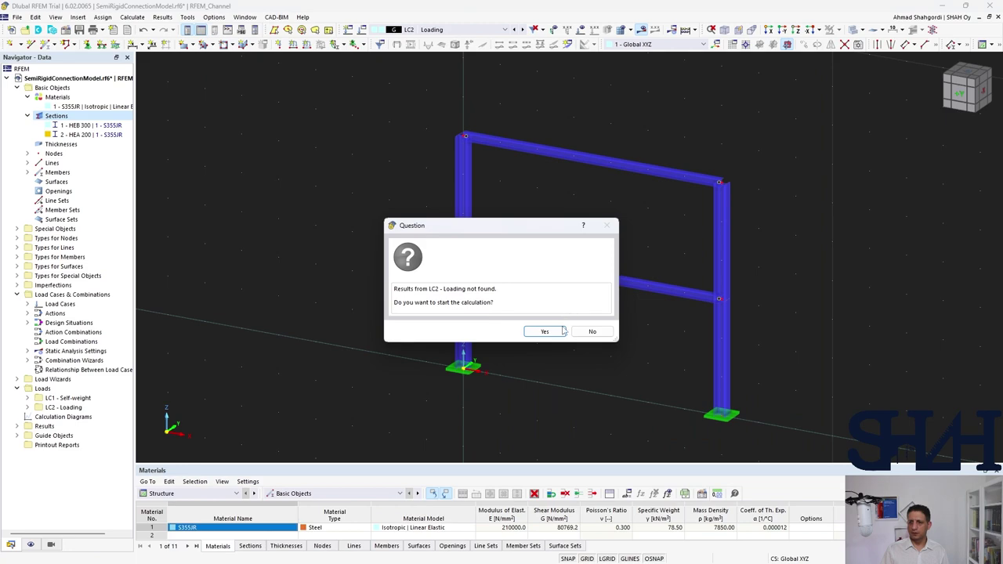
click(545, 331)
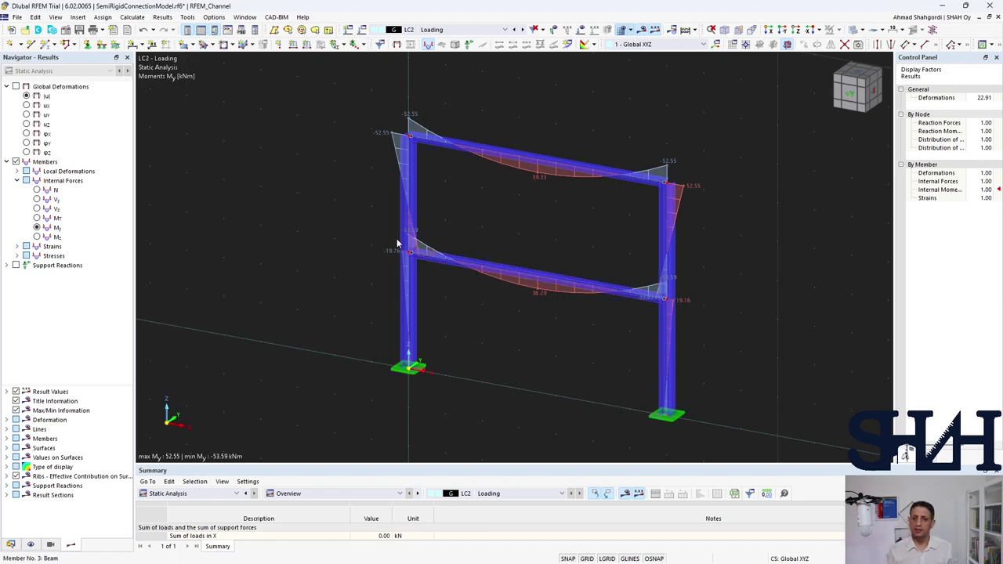
click(461, 268)
right_click(461, 265)
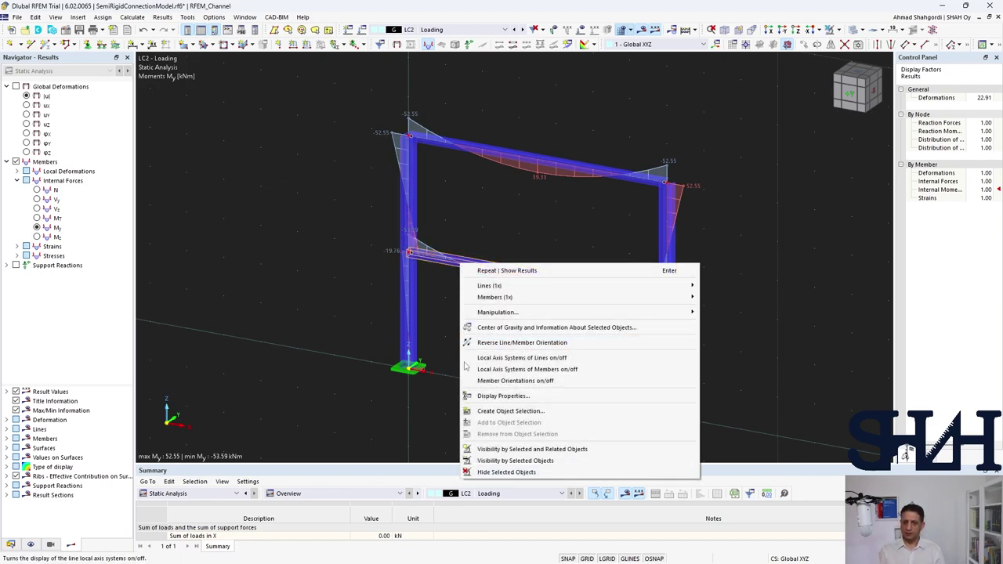
click(480, 448)
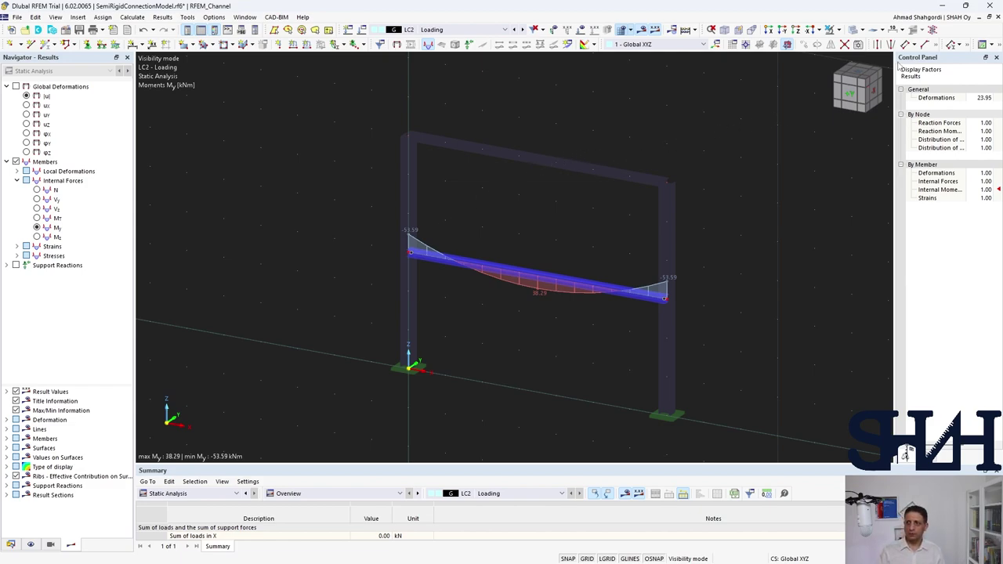
click(832, 44)
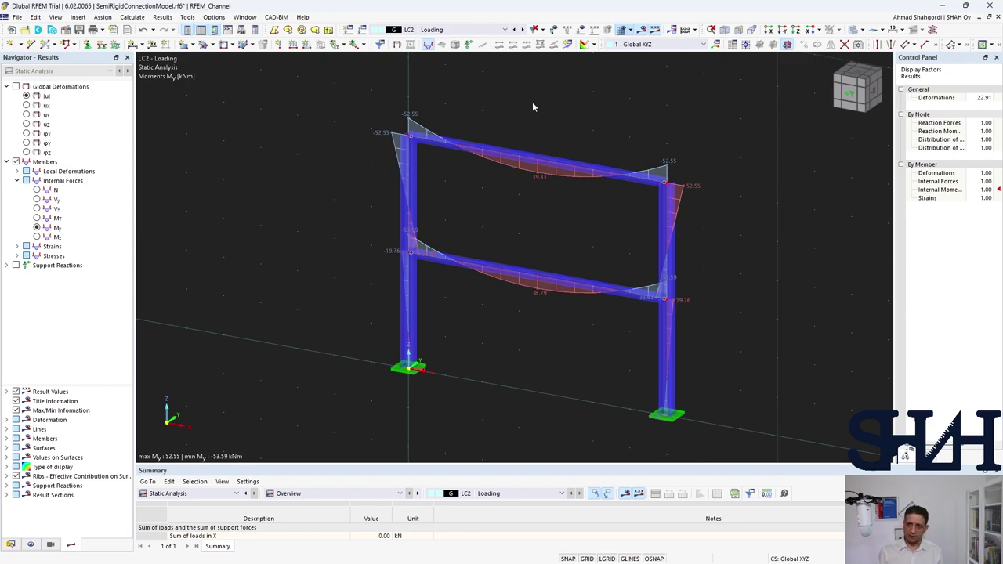
Create a member eccentricity at the start of both beams, relative to section, middle-middle, with axial offset from the adjoining member
drag(532, 102, 468, 332)
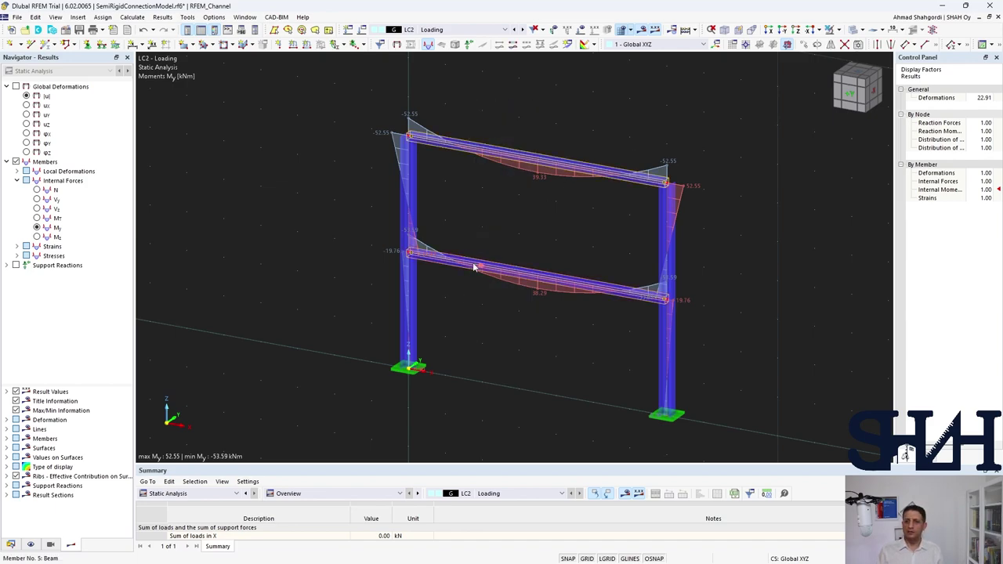
double_click(479, 267)
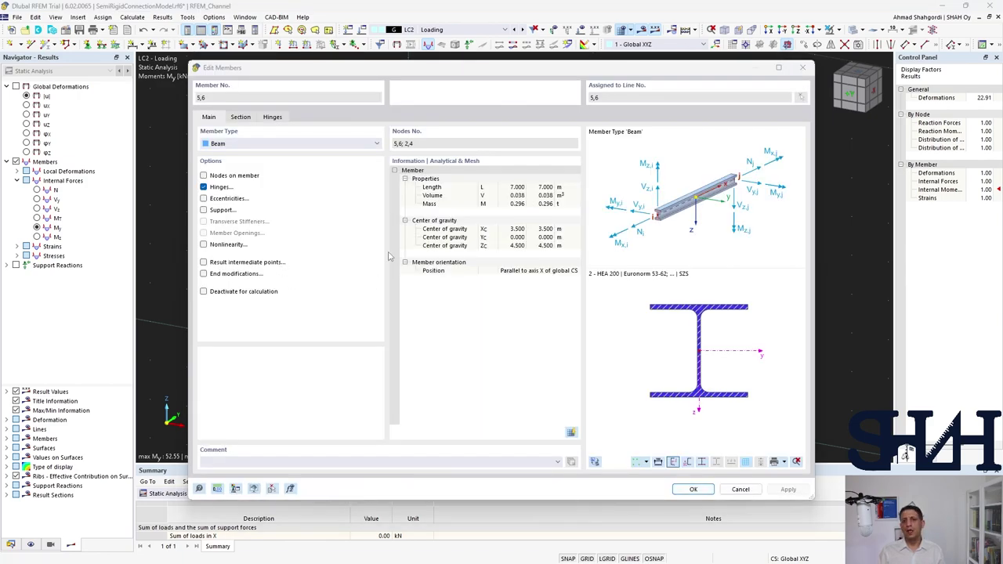
click(222, 202)
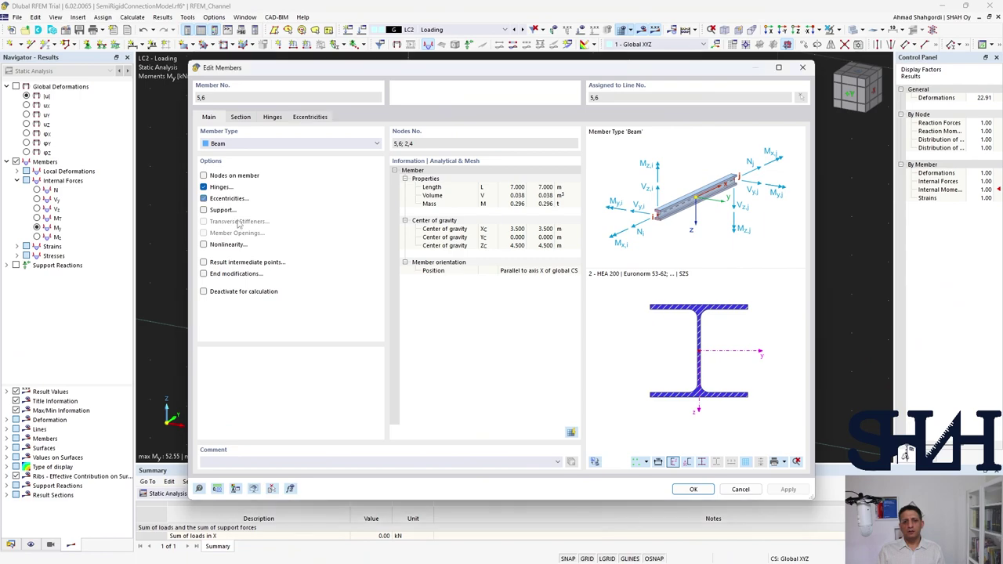
click(302, 120)
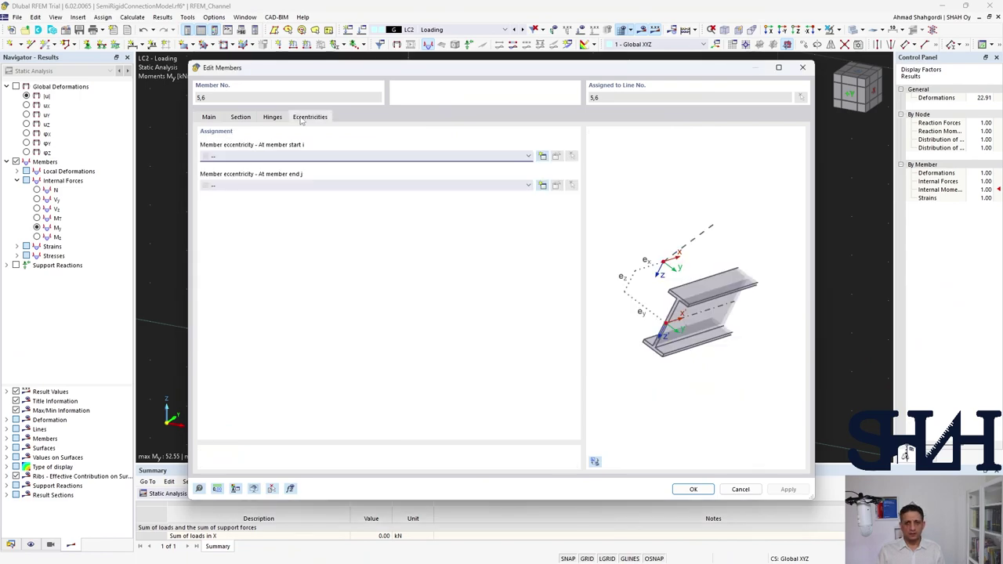
click(543, 156)
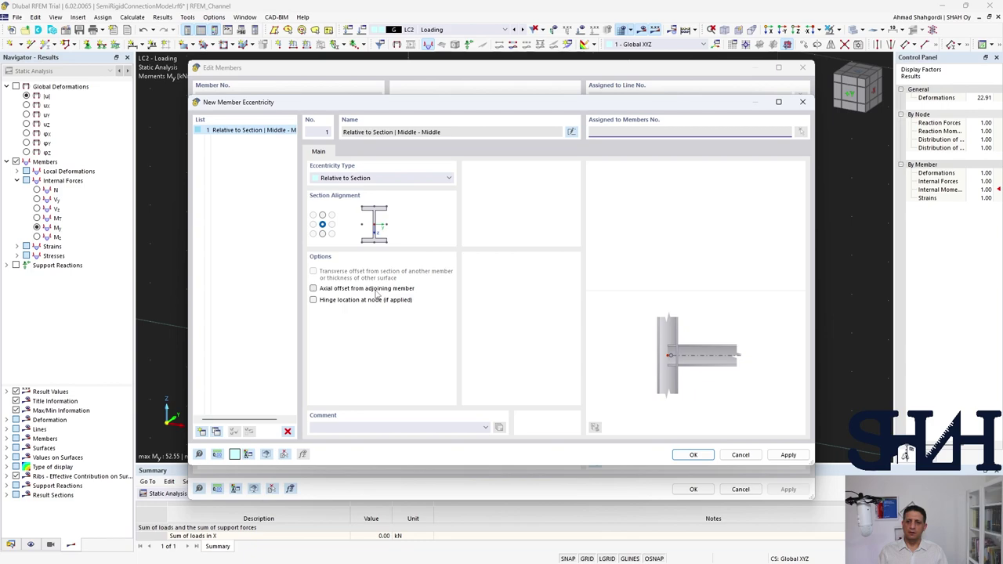
click(313, 289)
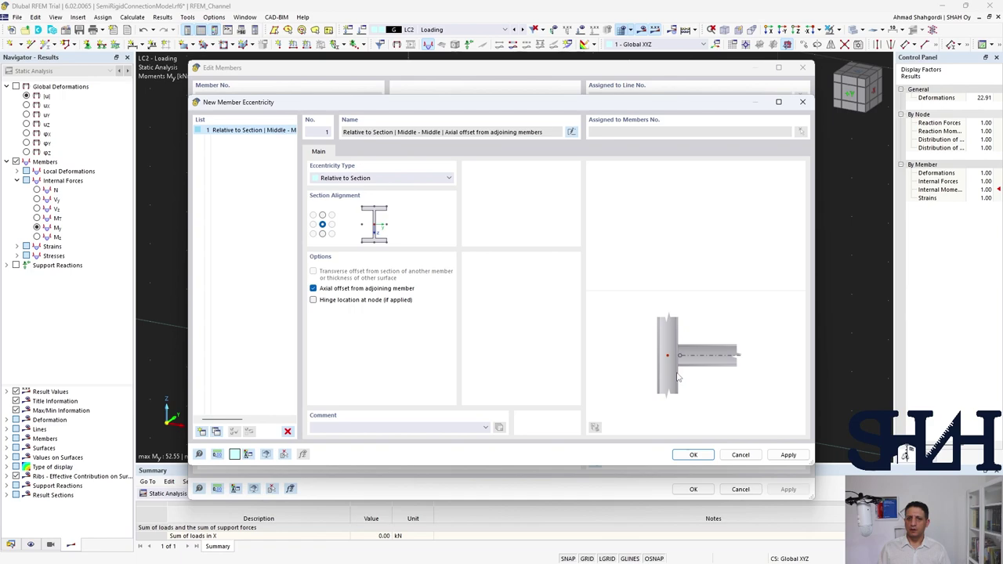
click(693, 454)
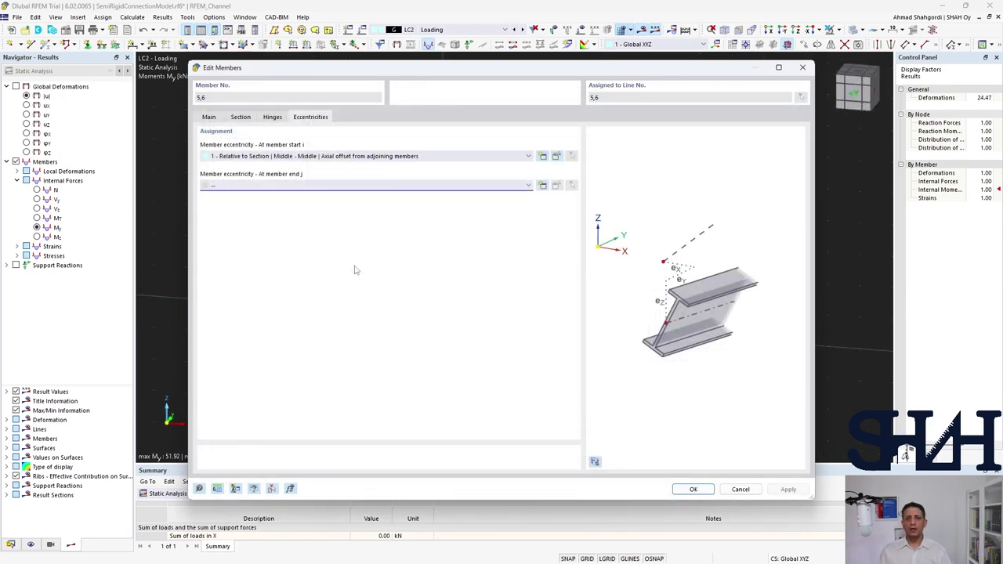
Assign the same axial-offset eccentricity to the member end j of both beams
click(354, 186)
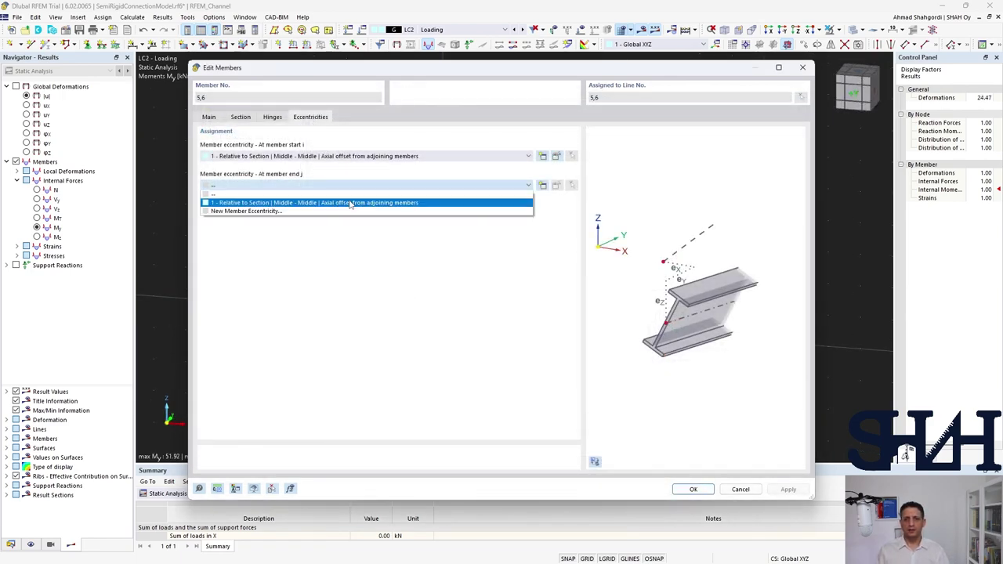
click(351, 204)
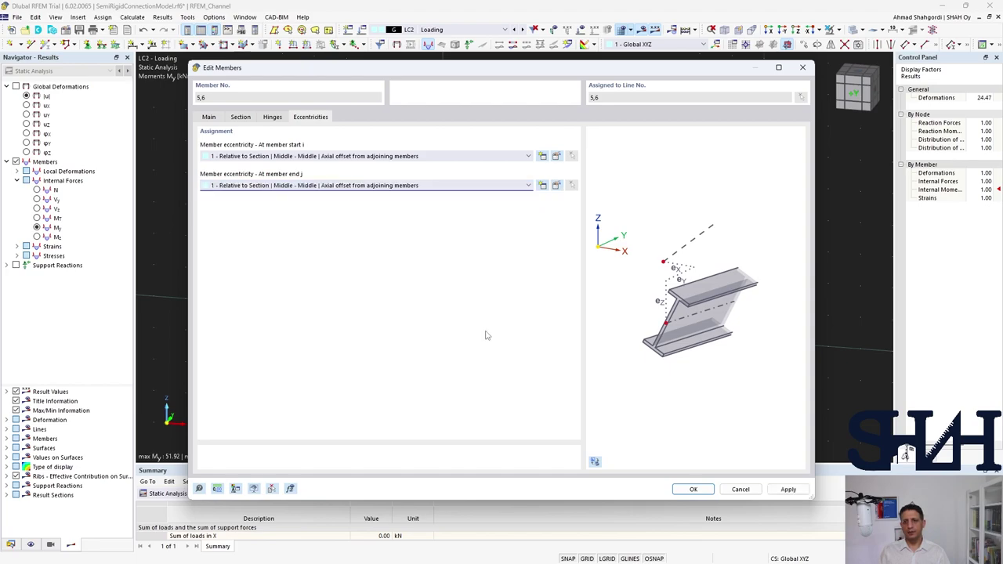
click(694, 489)
Examine the offset beam ends and hinge locations at the column faces in the front view
middle_drag(544, 295, 506, 251)
click(482, 210)
scroll(482, 210, up, 6)
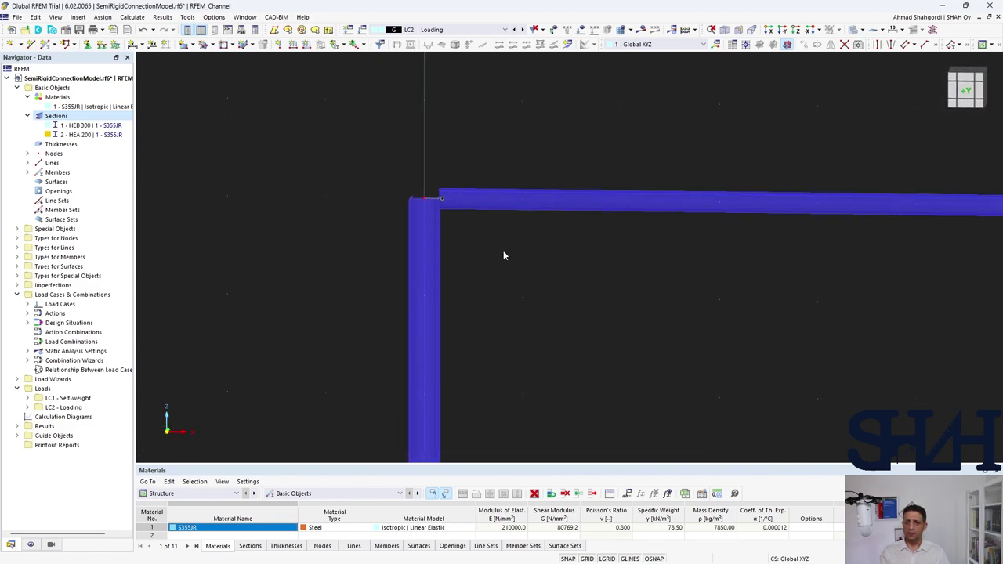
scroll(462, 245, up, 3)
click(965, 89)
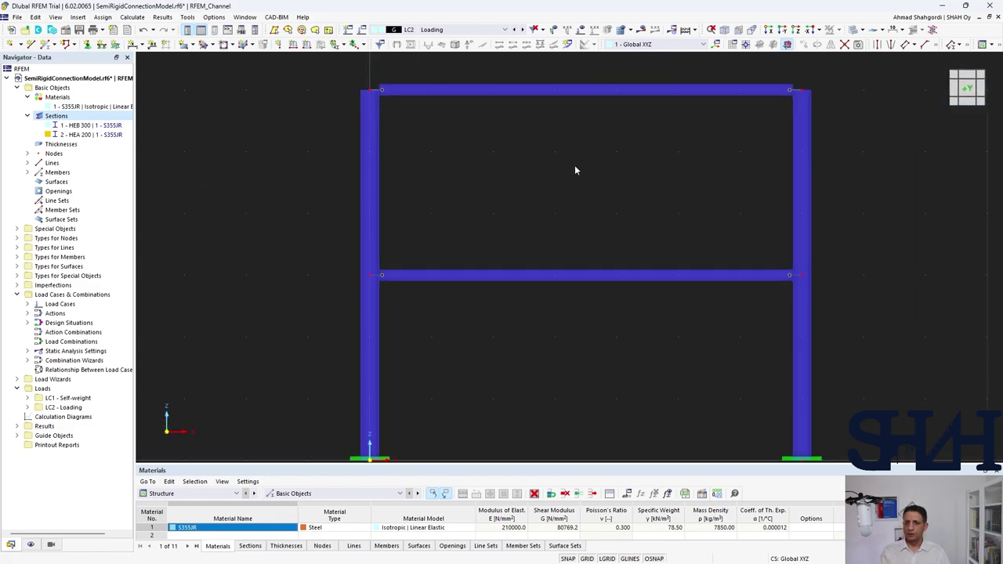
middle_drag(442, 168, 507, 214)
scroll(462, 314, up, 8)
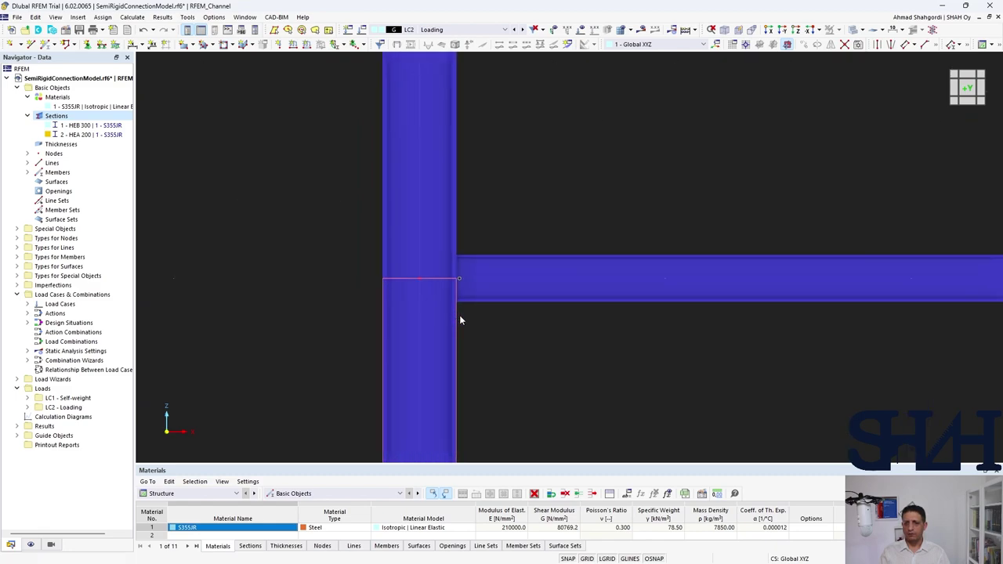
Recalculate load case LC2 for the frame with the axially offset beams and show the whole frame's My moments
scroll(470, 312, down, 8)
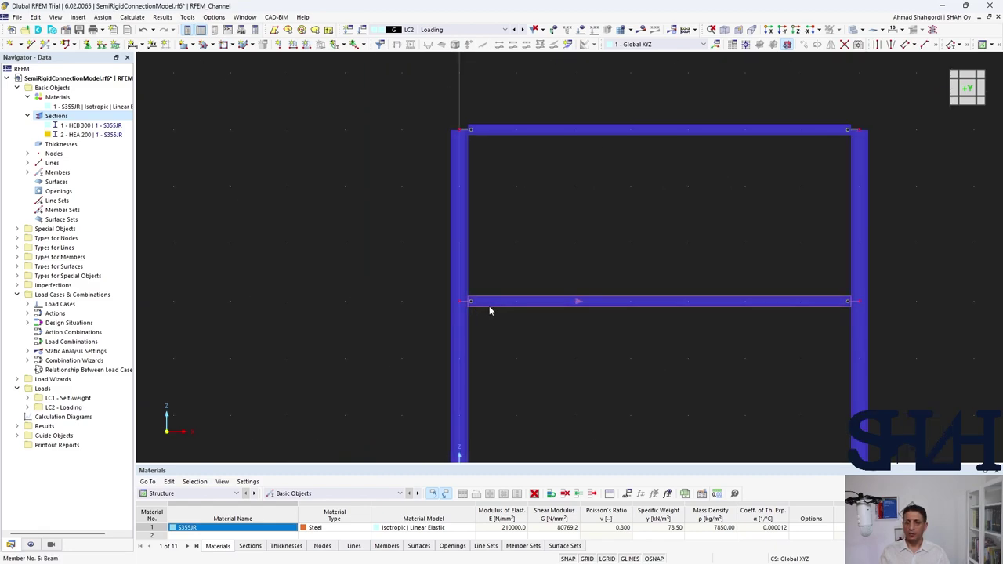
ctrl+middle_drag(522, 251, 546, 188)
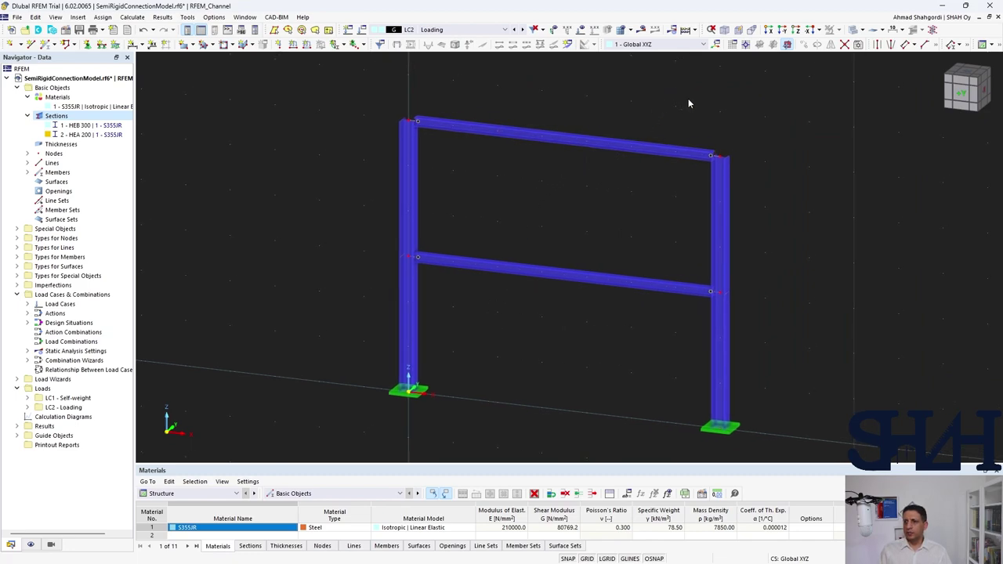
click(641, 29)
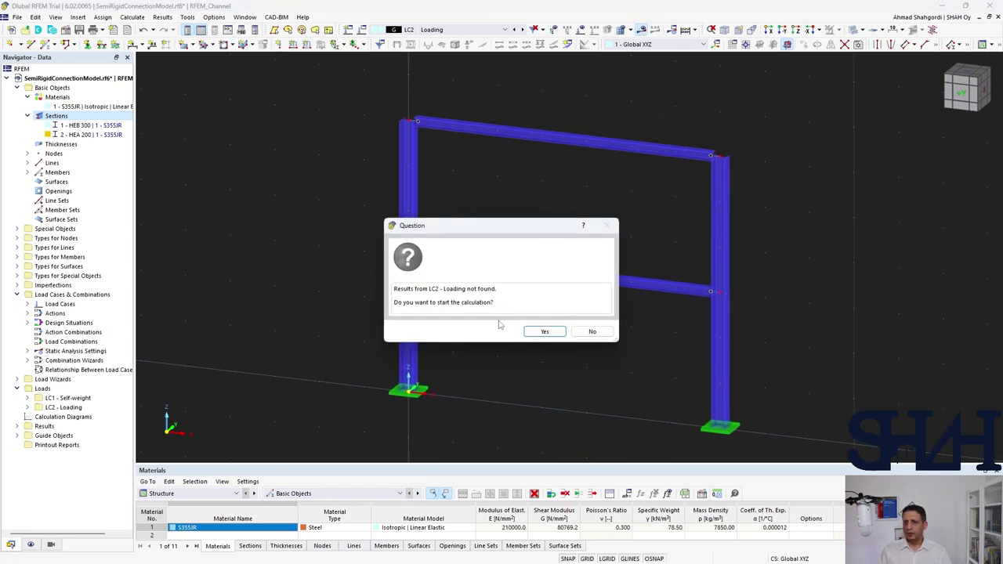
click(543, 335)
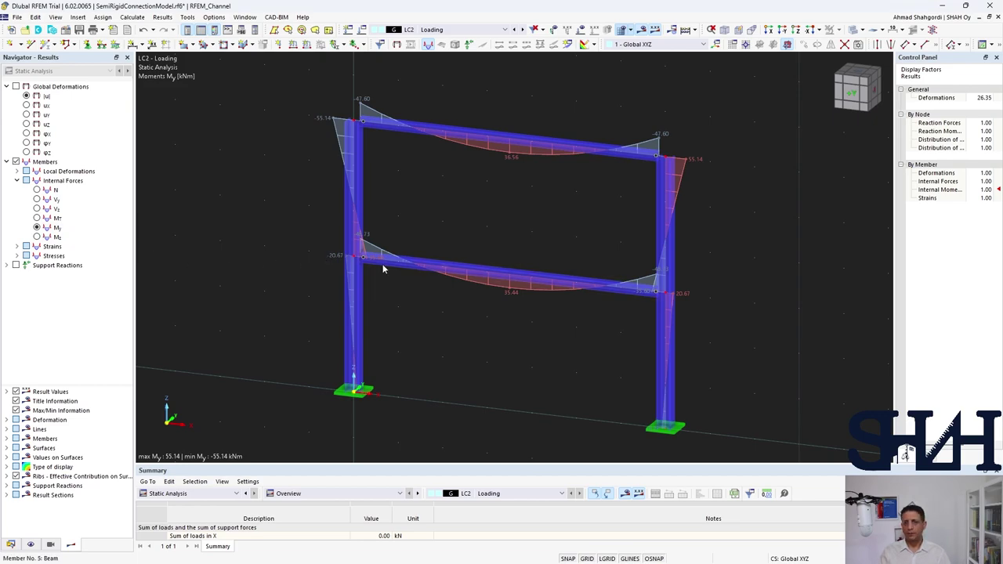
Isolate the lower beam with its related objects, examine its My moments at the offset ends, and restore full visibility
right_click(408, 269)
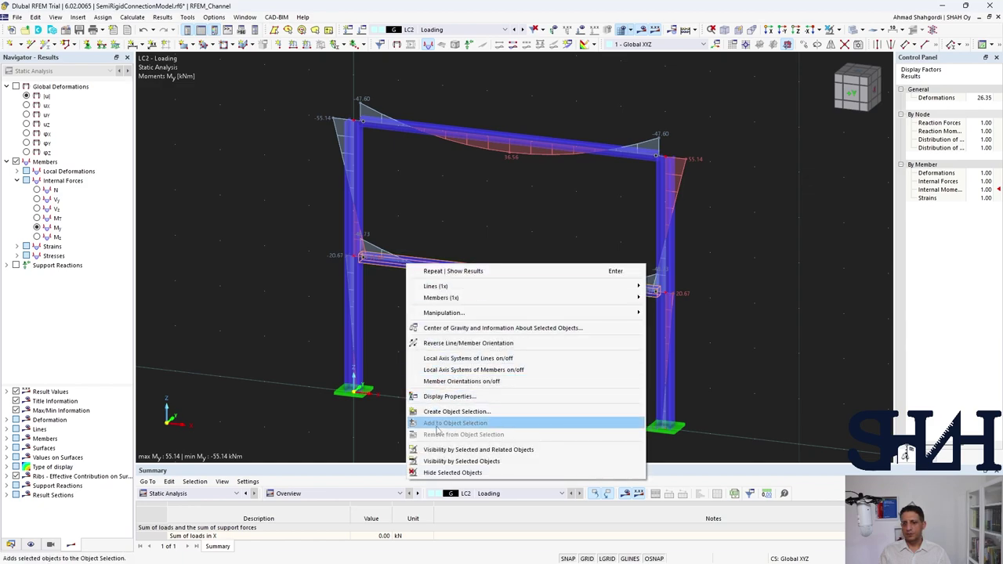
click(471, 450)
scroll(345, 239, up, 4)
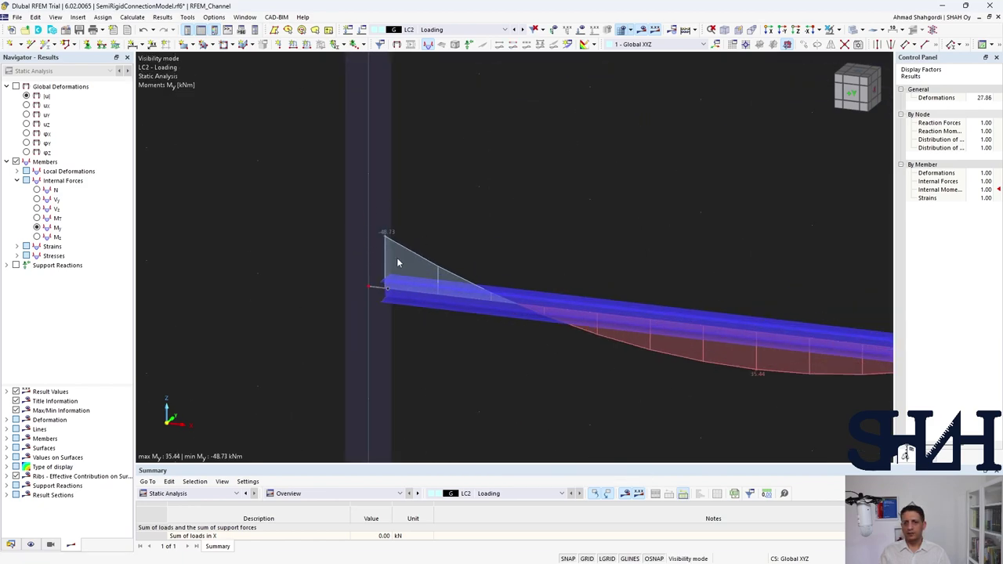
scroll(349, 259, down, 5)
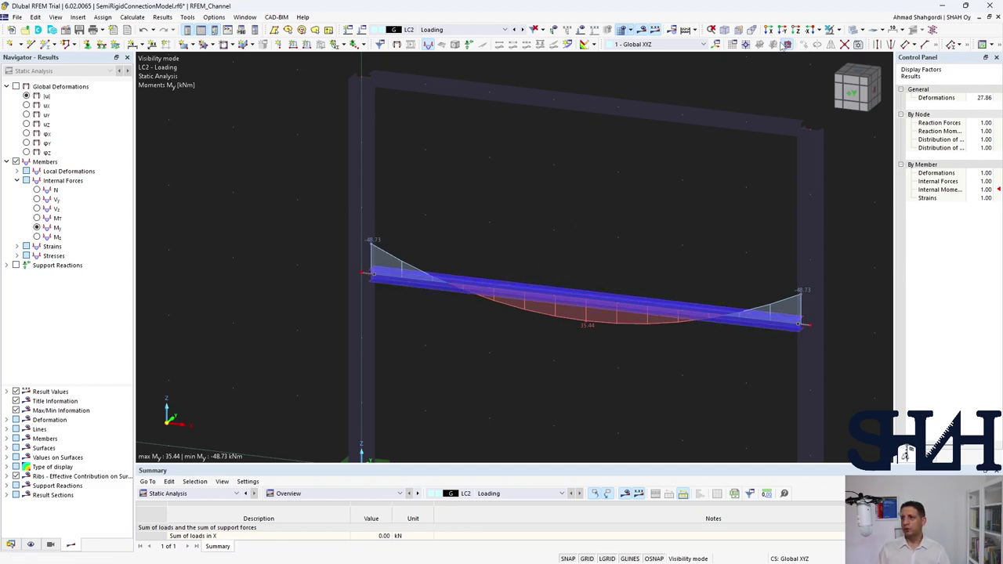
click(829, 30)
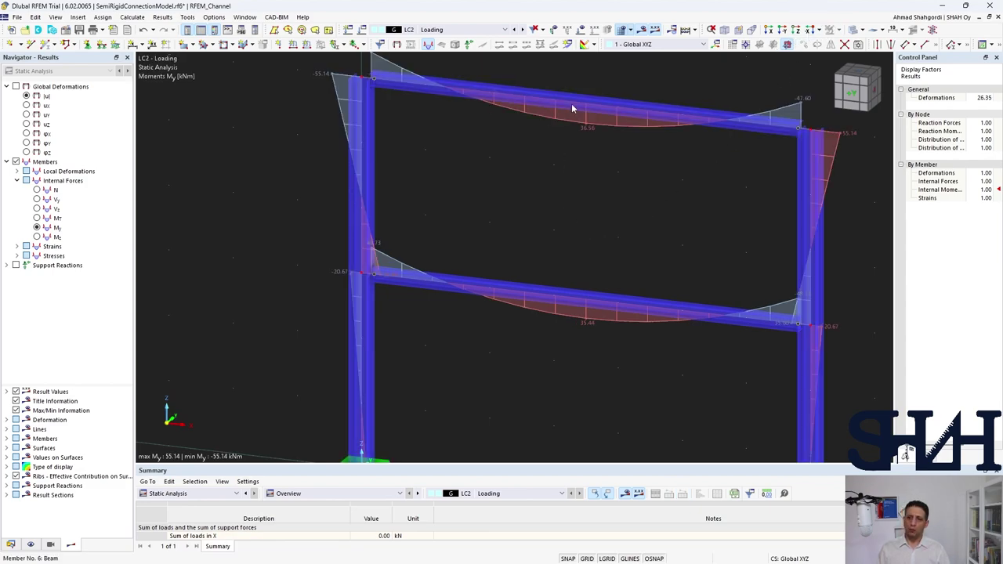
Change the eccentricity shared by both beams to the Absolute type in Global XYZ with ex set to 16 mm
drag(585, 78, 510, 353)
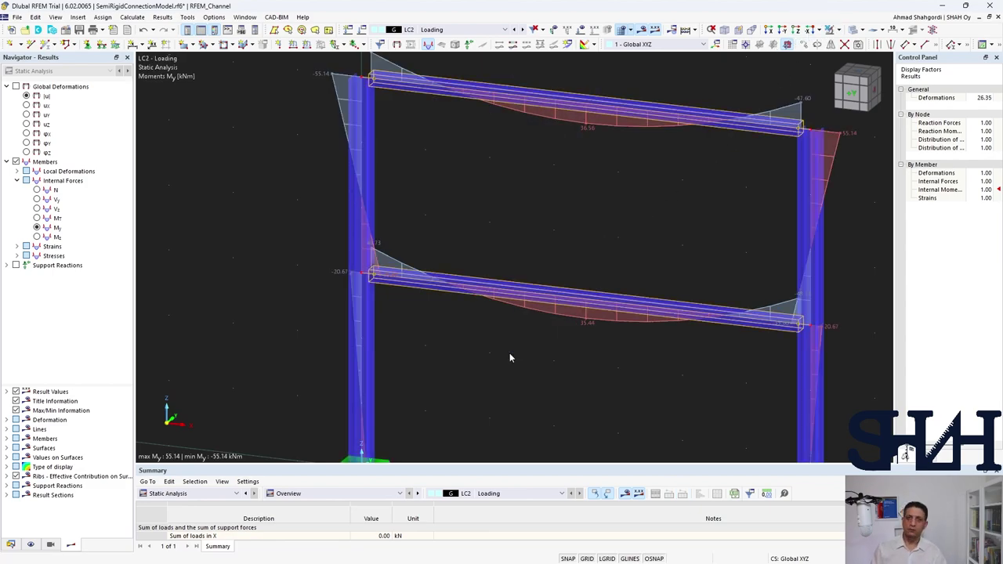
double_click(485, 287)
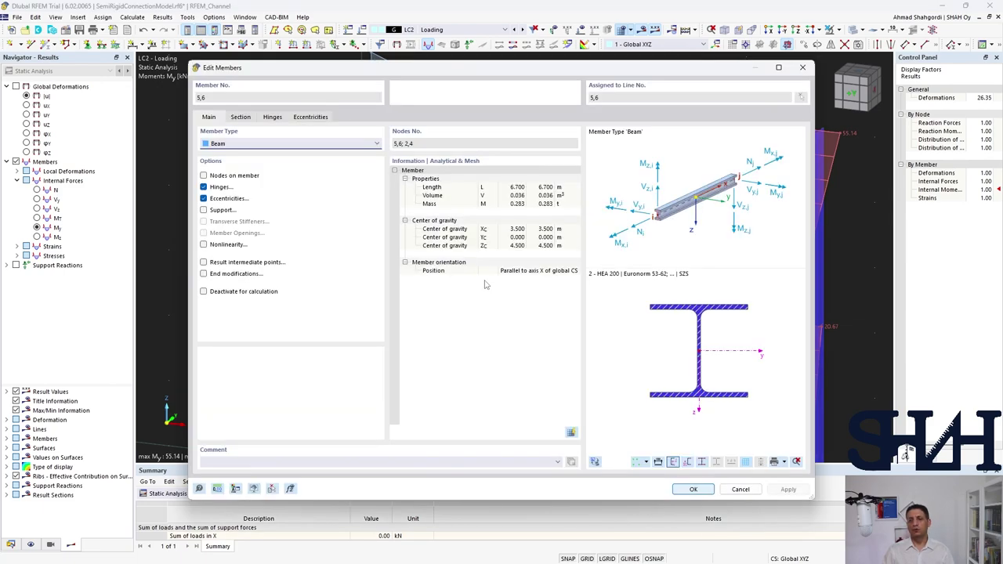
click(311, 116)
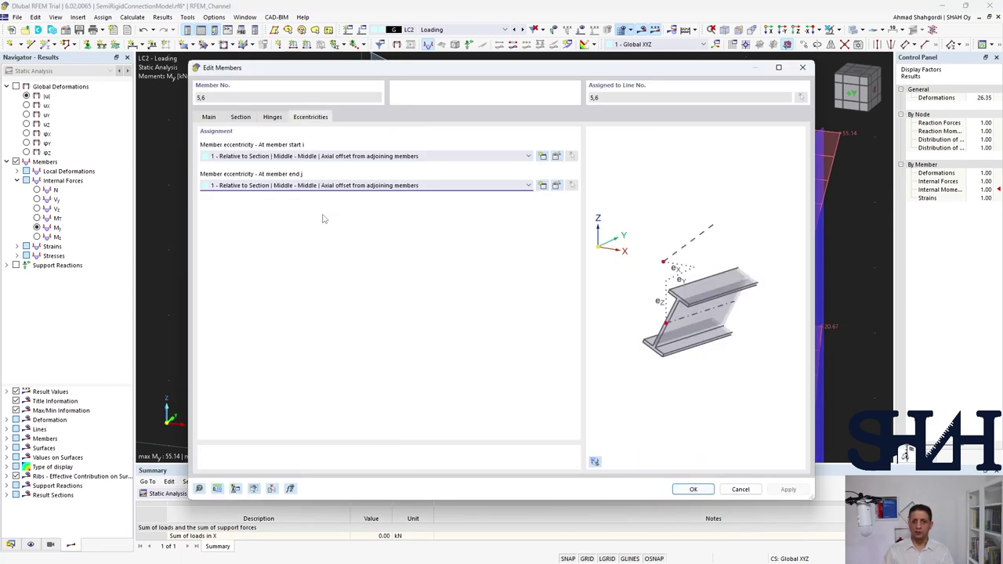
click(556, 157)
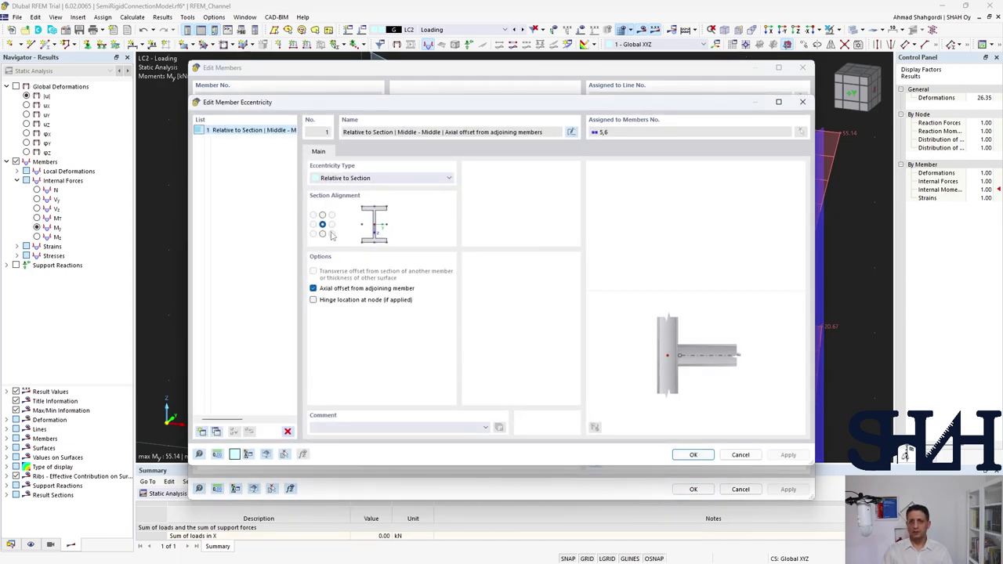
click(341, 180)
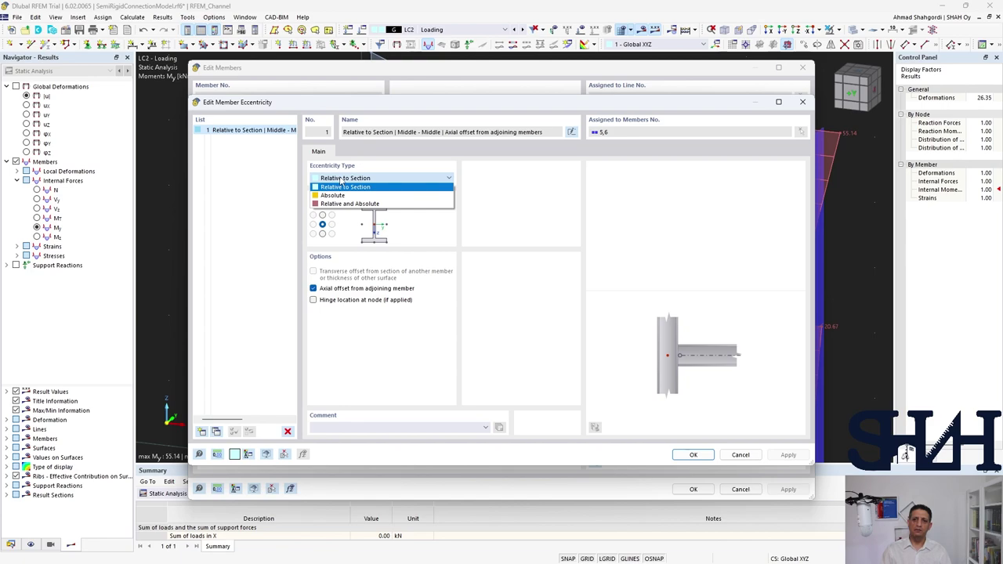
click(335, 195)
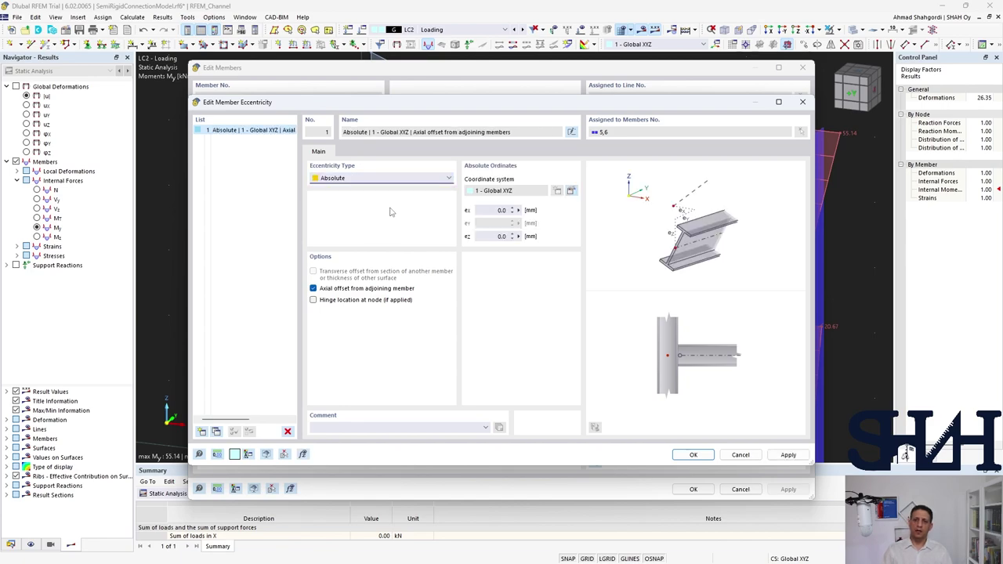
click(490, 210)
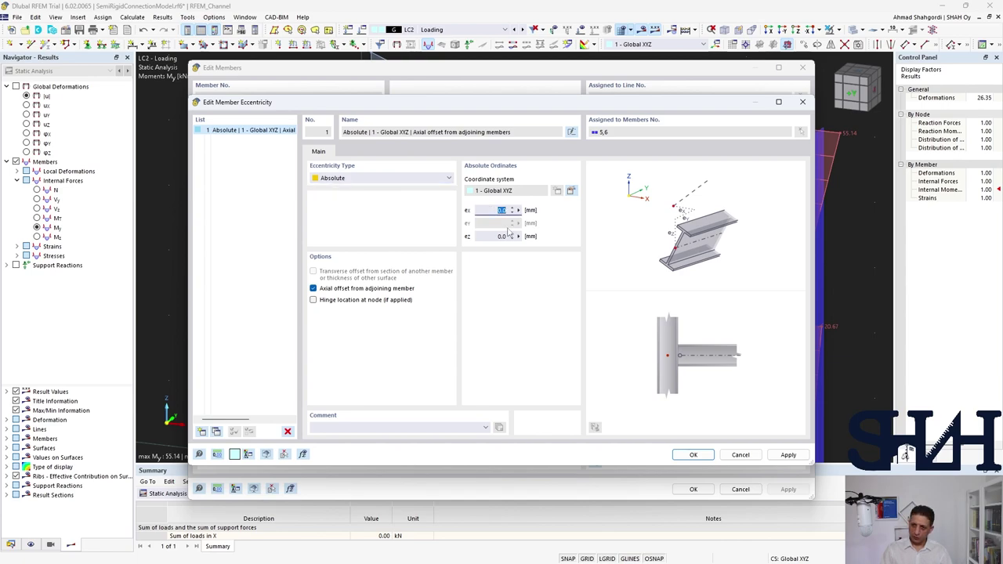
text(16)
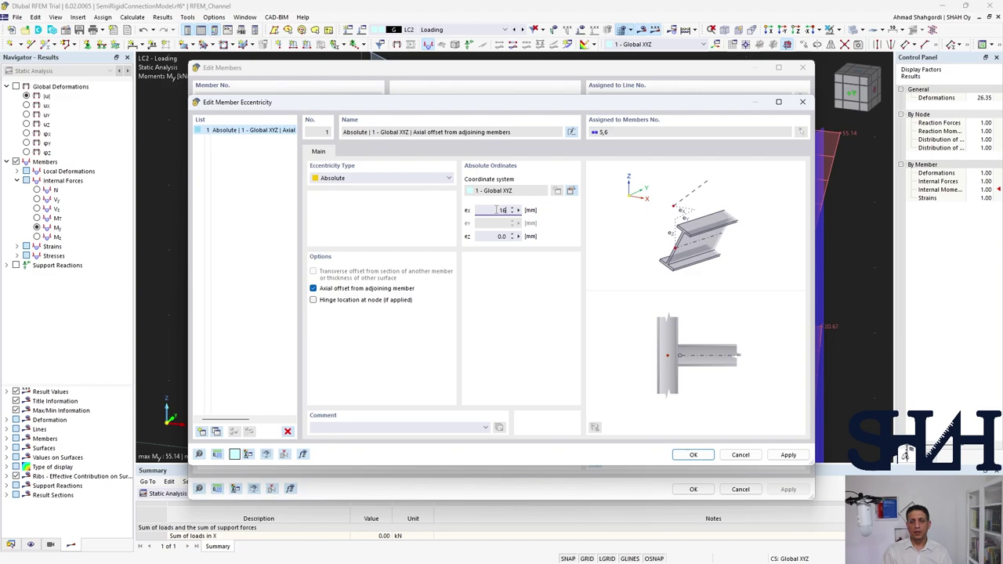
click(693, 455)
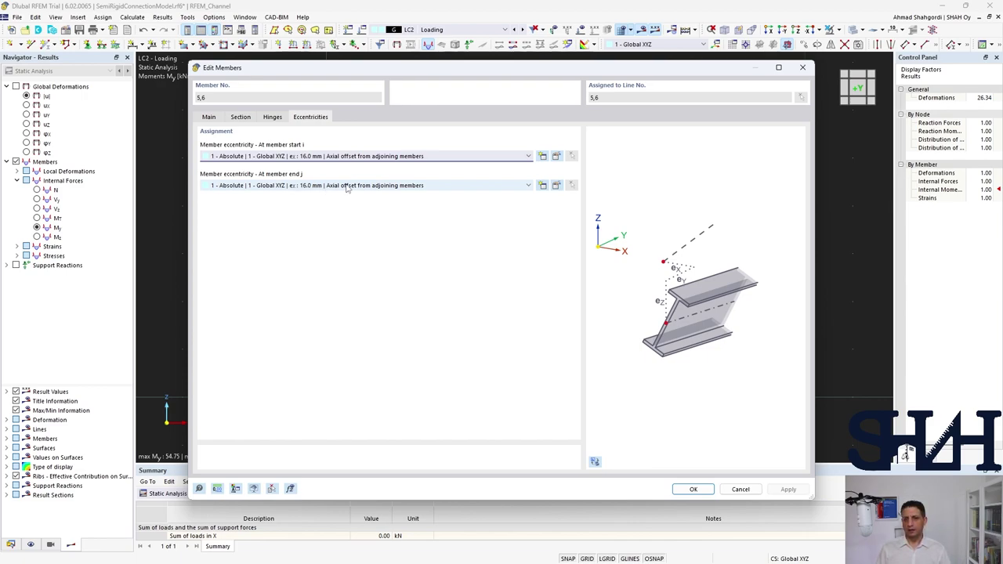
click(741, 490)
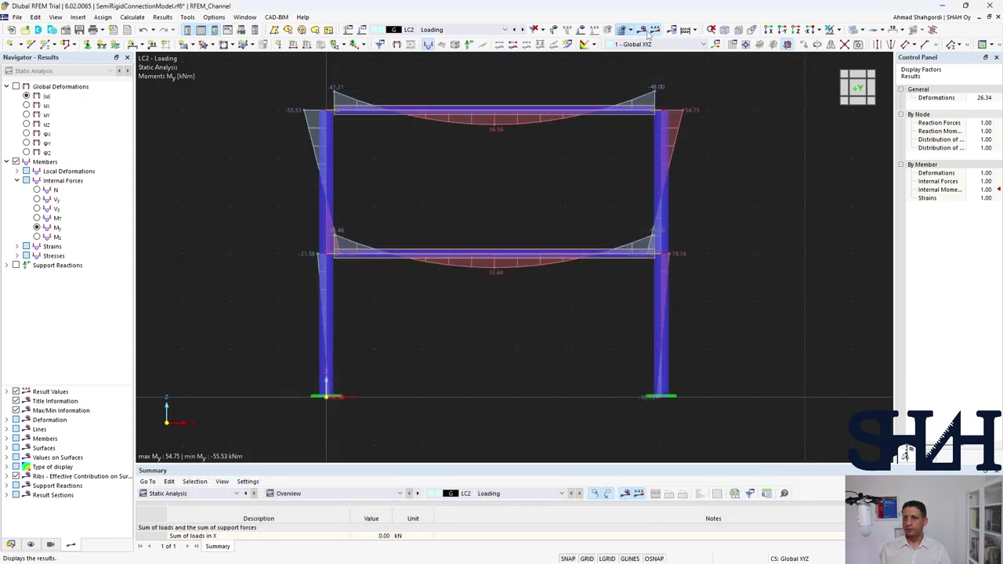
Hide the results and examine how both ends of the upper beam sit relative to the column faces in the front view
scroll(395, 120, up, 6)
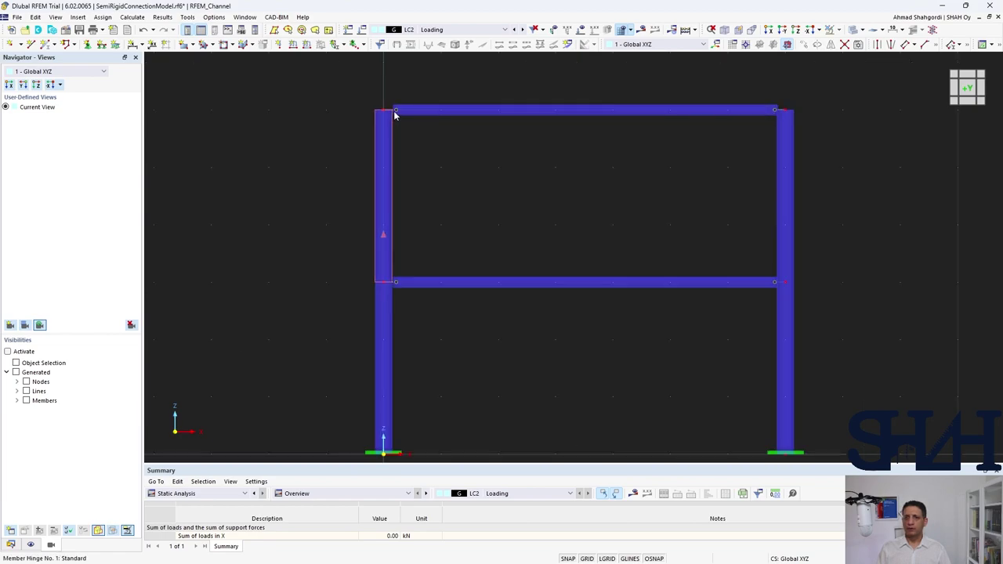
middle_drag(398, 127, 452, 229)
scroll(452, 229, up, 2)
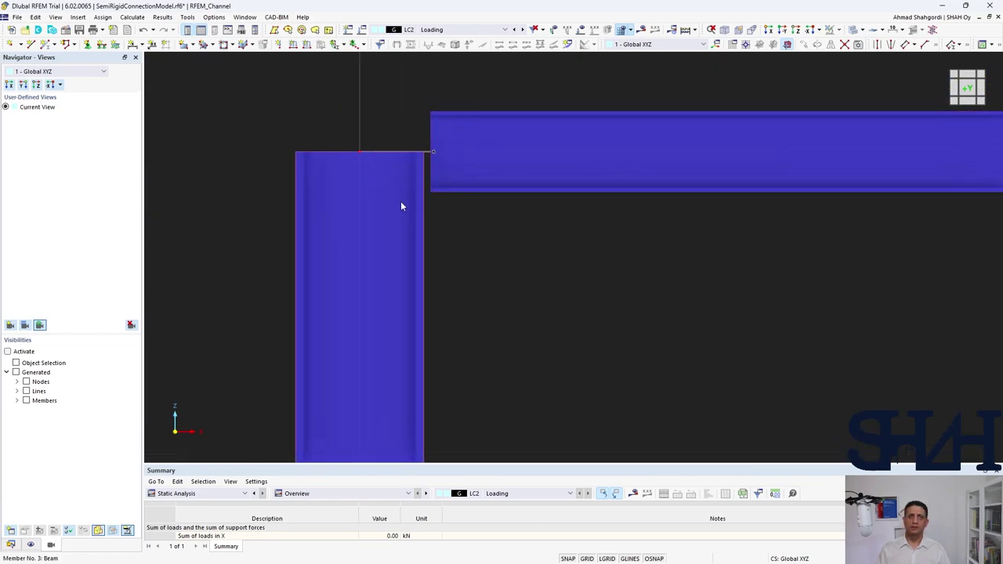
scroll(449, 258, down, 2)
scroll(449, 262, down, 3)
middle_drag(690, 274, 314, 224)
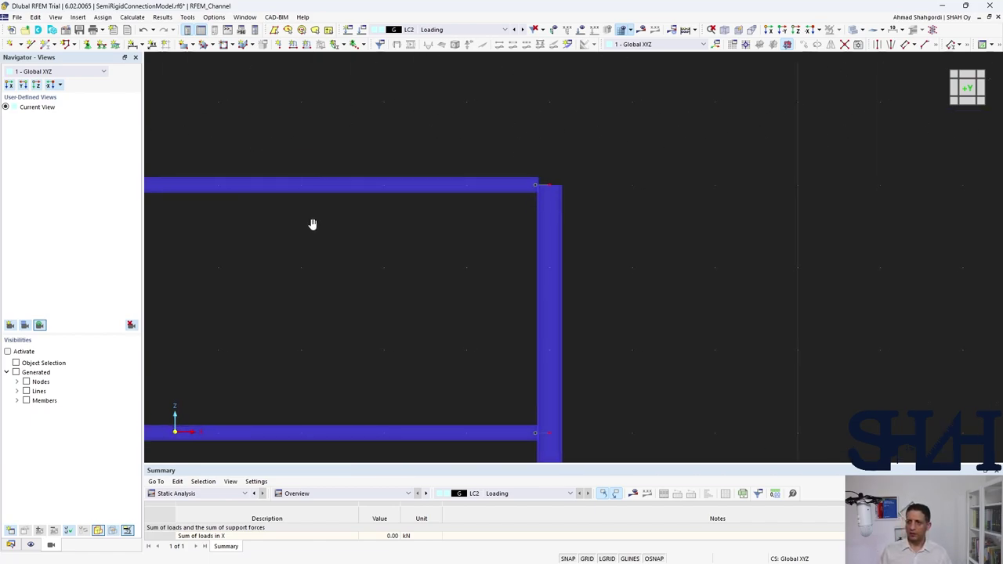
scroll(530, 205, up, 3)
scroll(530, 205, up, 1)
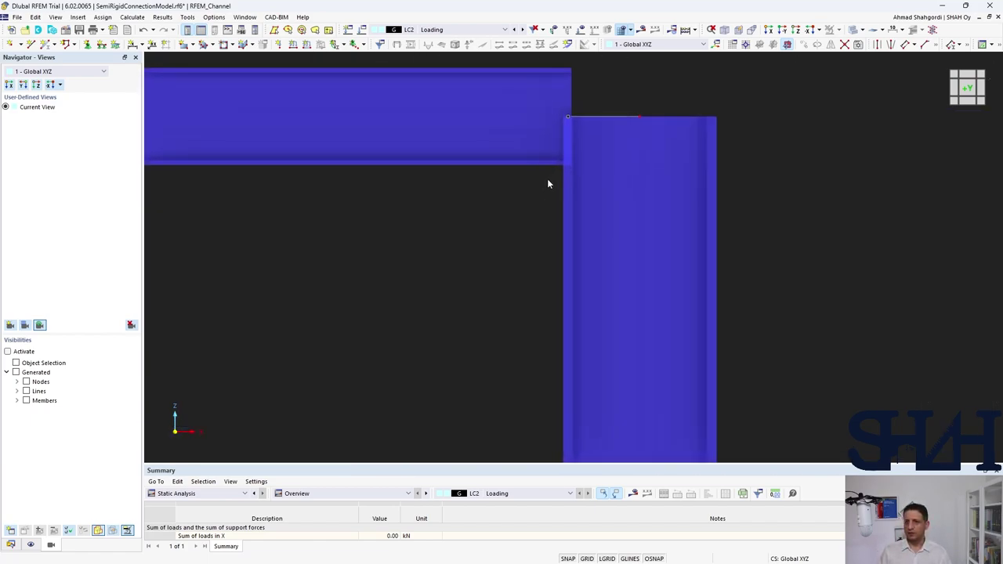
click(586, 173)
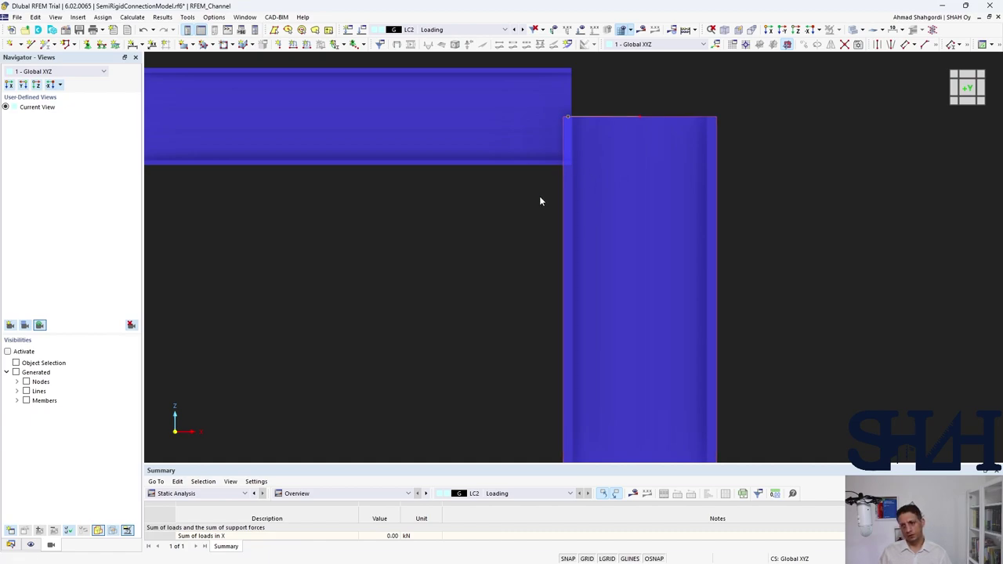
scroll(524, 226, down, 5)
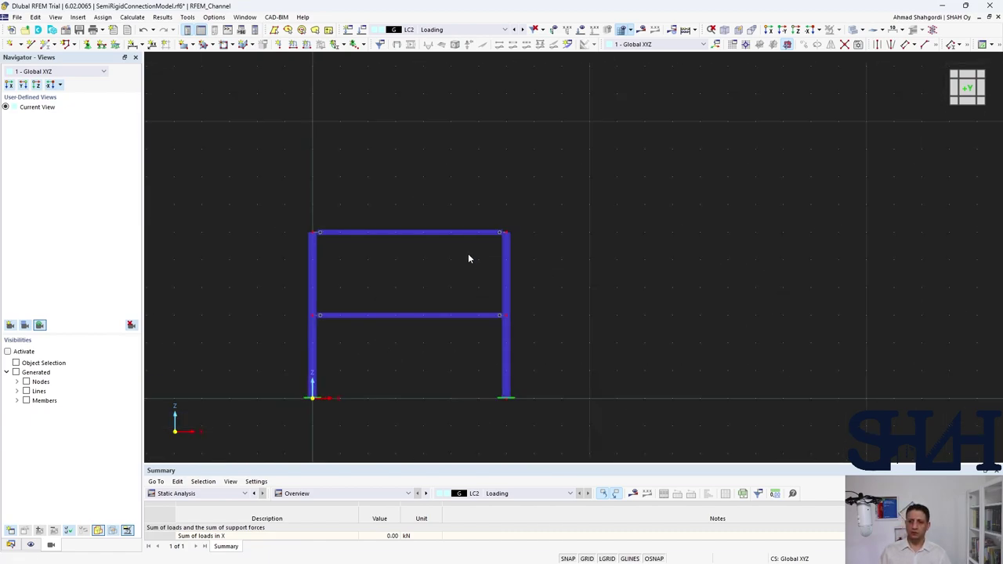
Open both beams together for editing at their eccentricity assignments and review the eccentricity definition used at member start i
middle_drag(469, 258, 546, 216)
drag(515, 159, 462, 310)
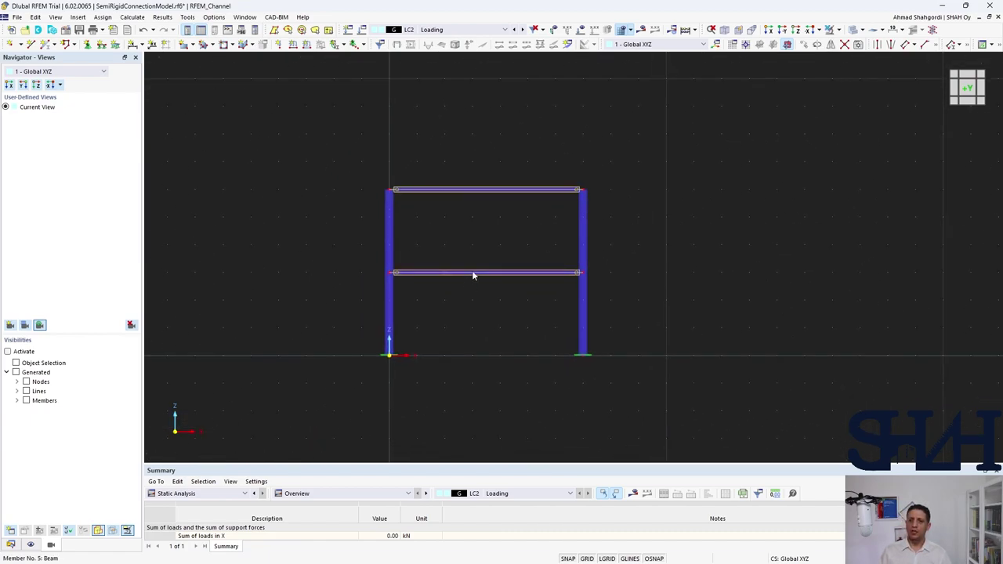
double_click(472, 273)
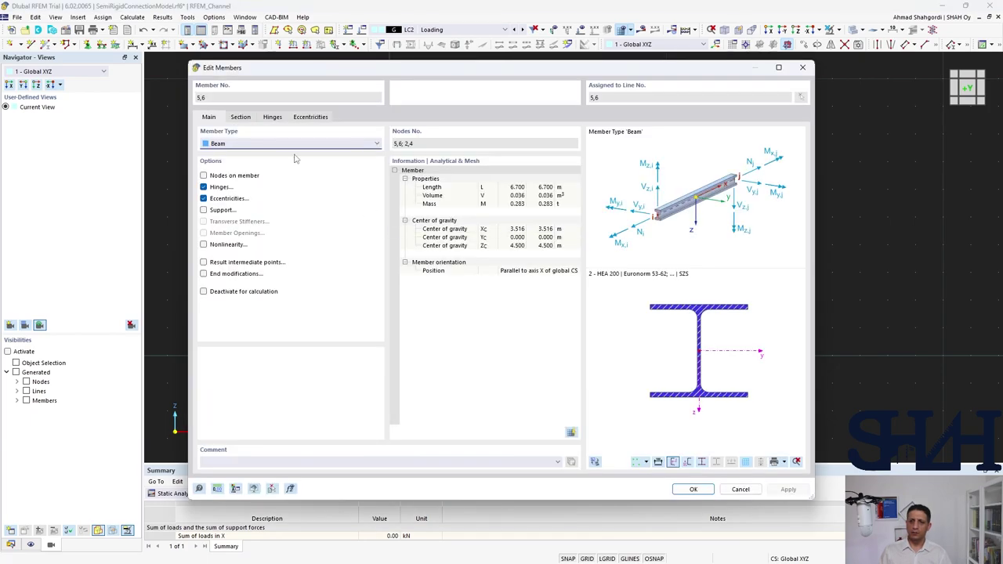
click(310, 117)
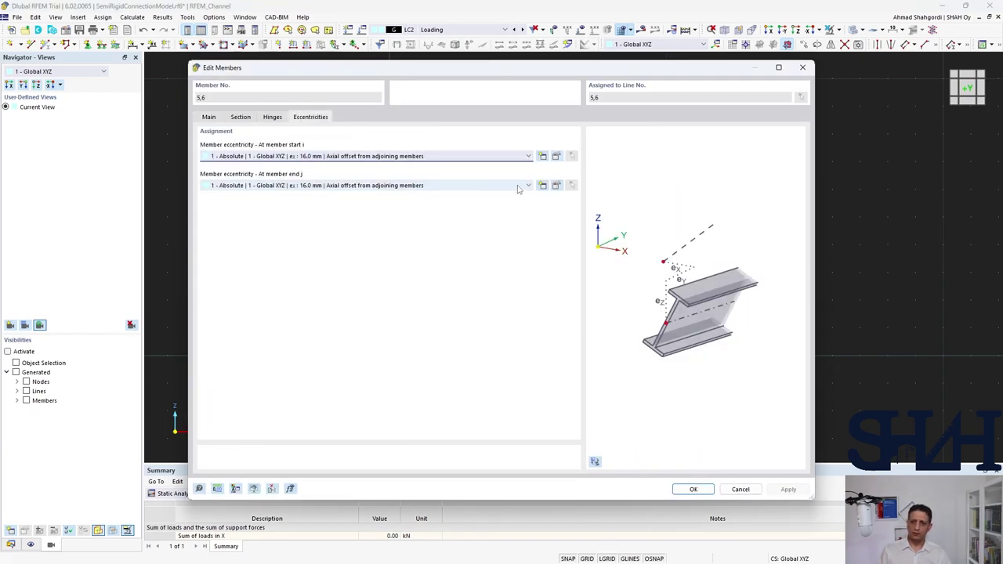
click(556, 156)
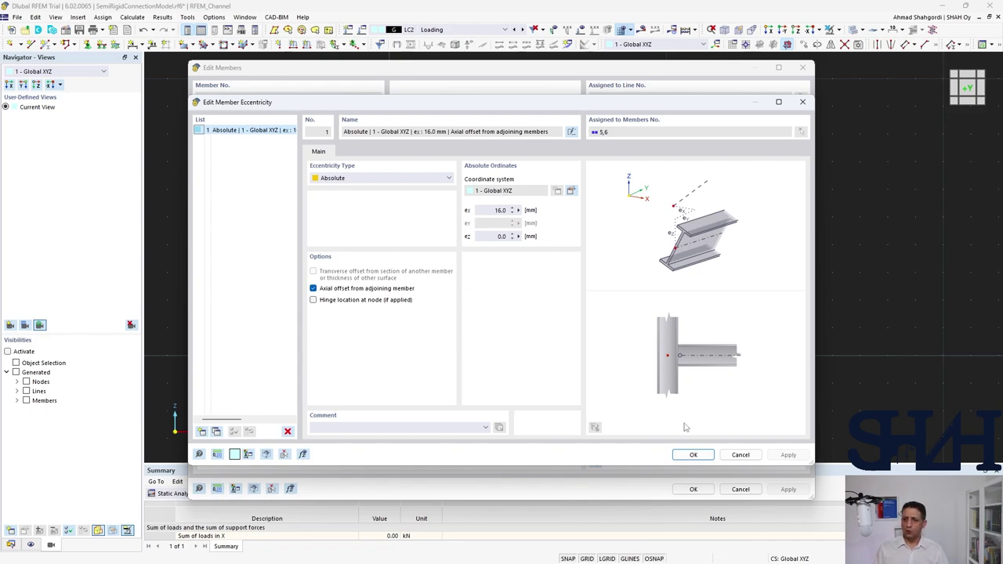
click(734, 454)
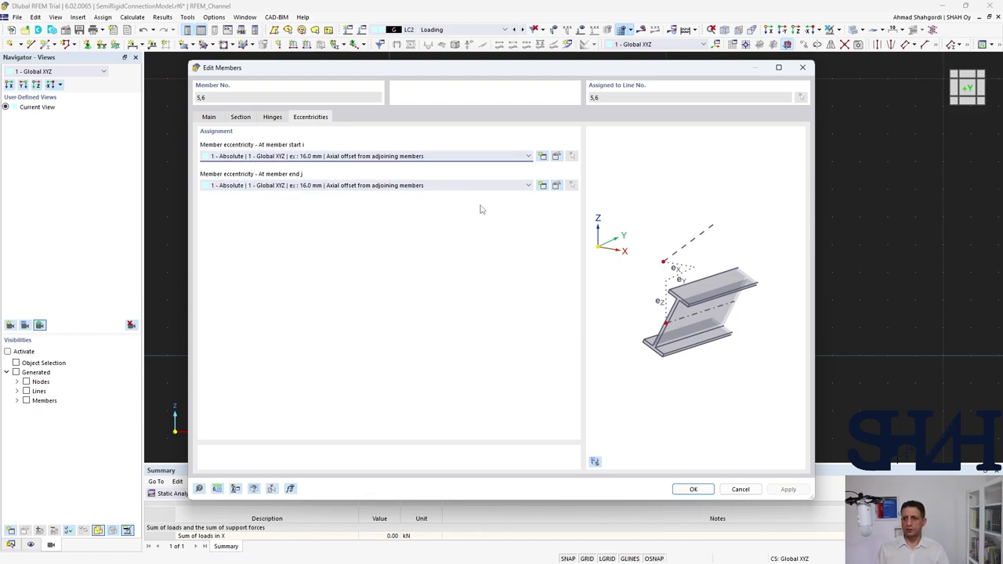
click(543, 186)
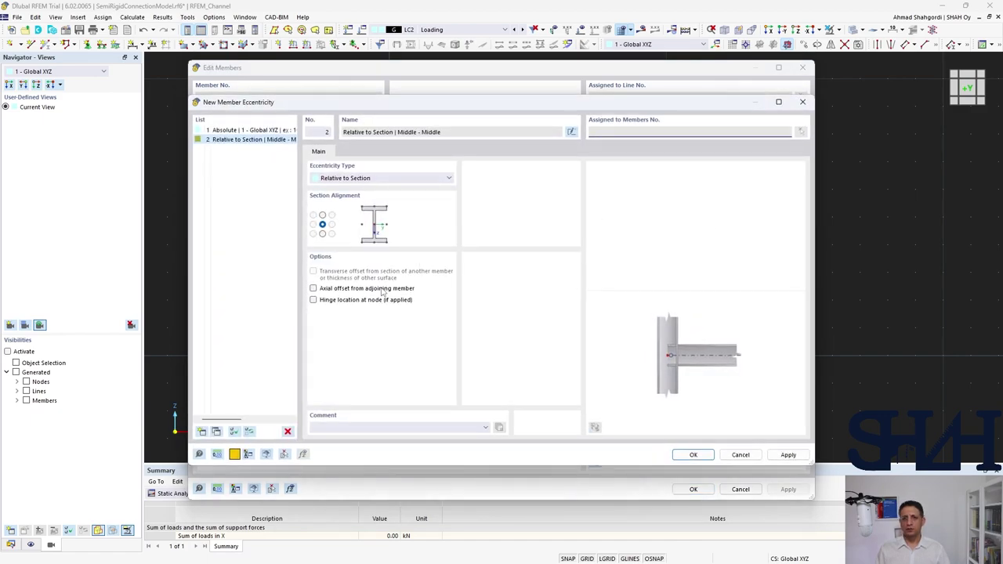
click(232, 132)
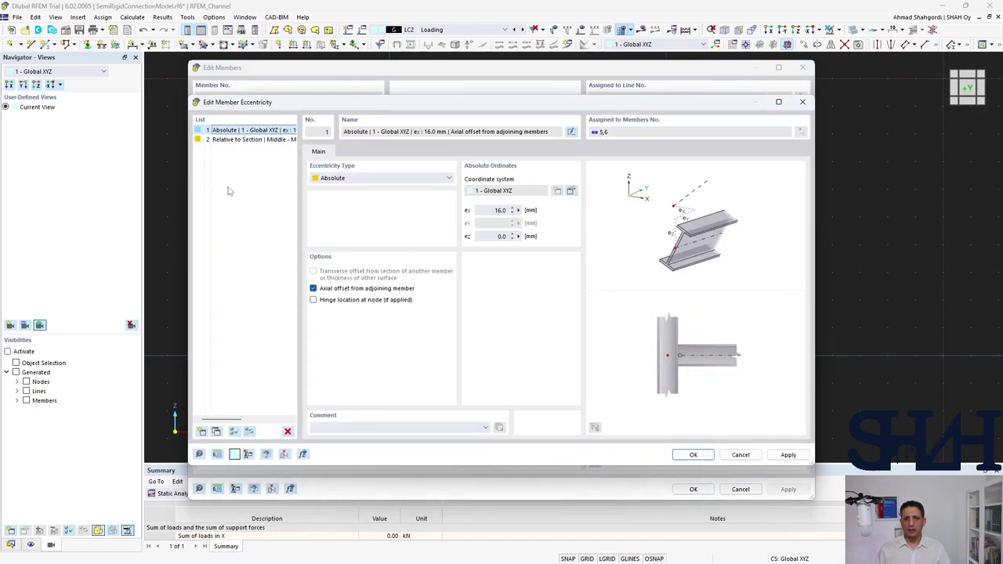
click(231, 139)
key(Delete)
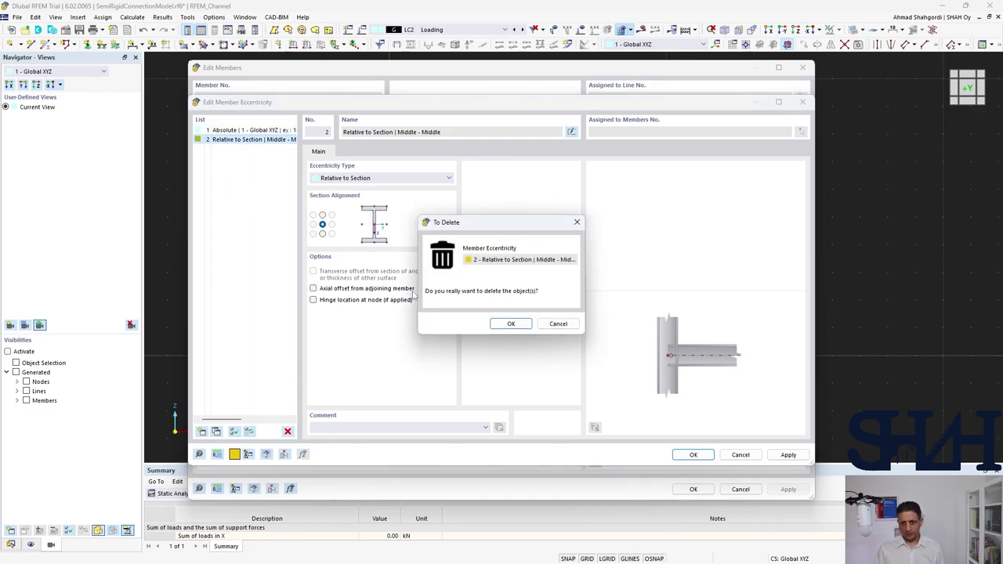
click(508, 322)
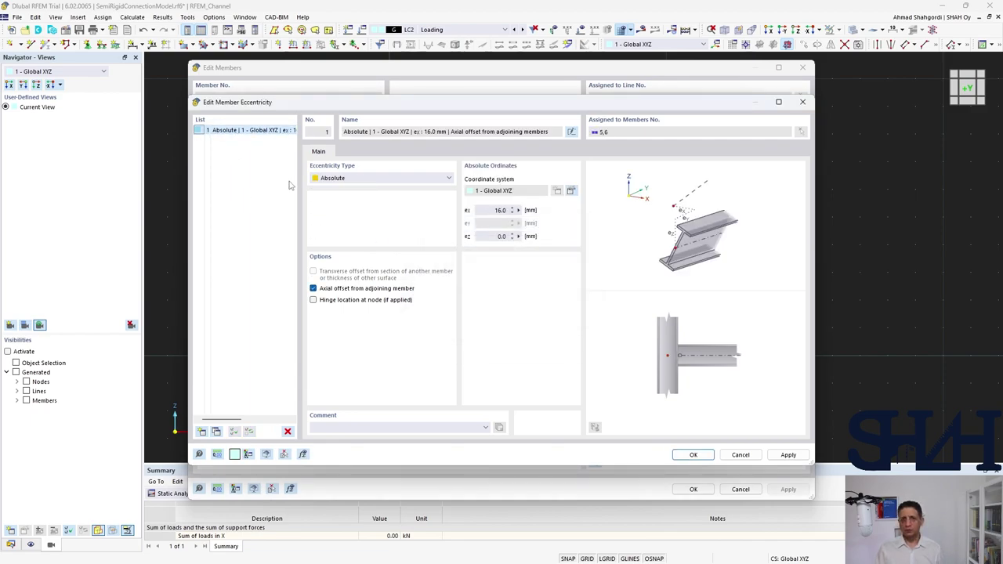
Copy the Absolute eccentricity, set the copy's ex to -16 mm, and apply it at member end j of both beams
click(217, 431)
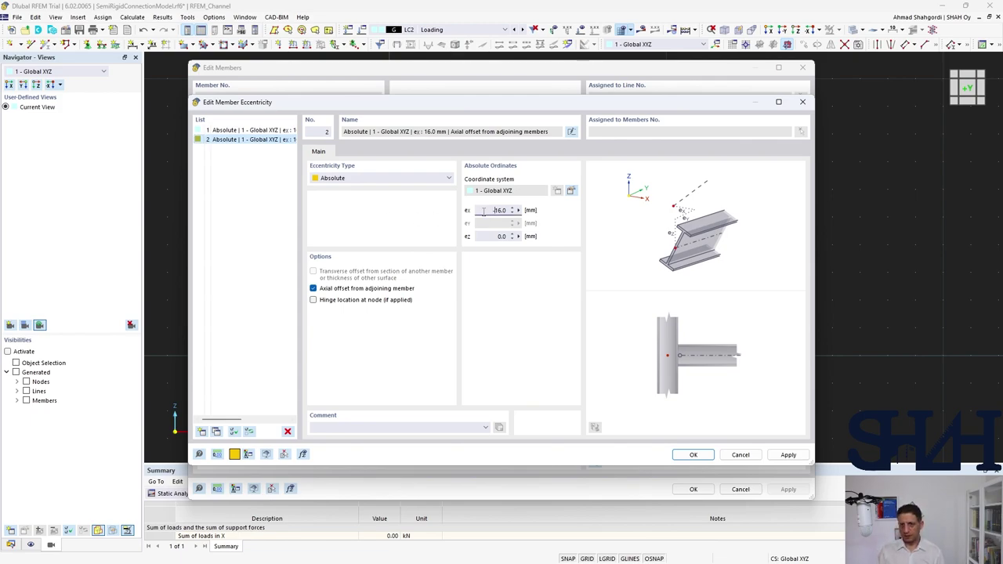
click(693, 455)
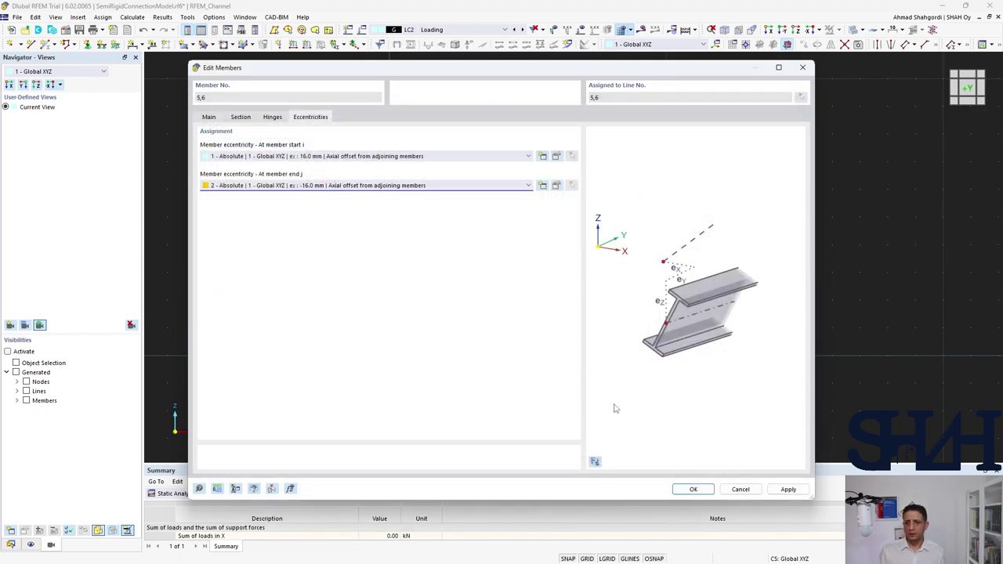
click(693, 489)
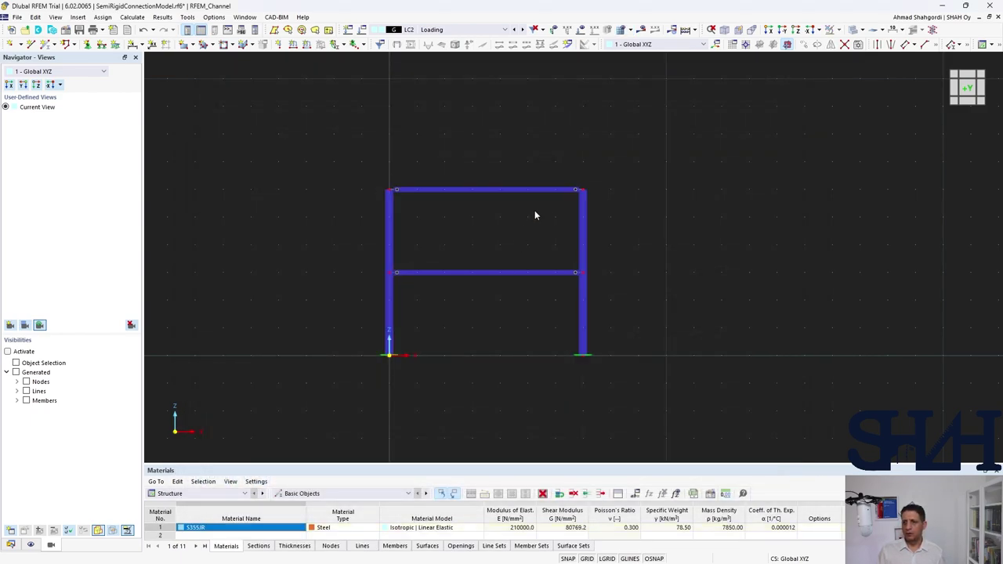
Examine the gaps between the ends of both beams and the column faces on both sides of the frame
scroll(536, 216, up, 6)
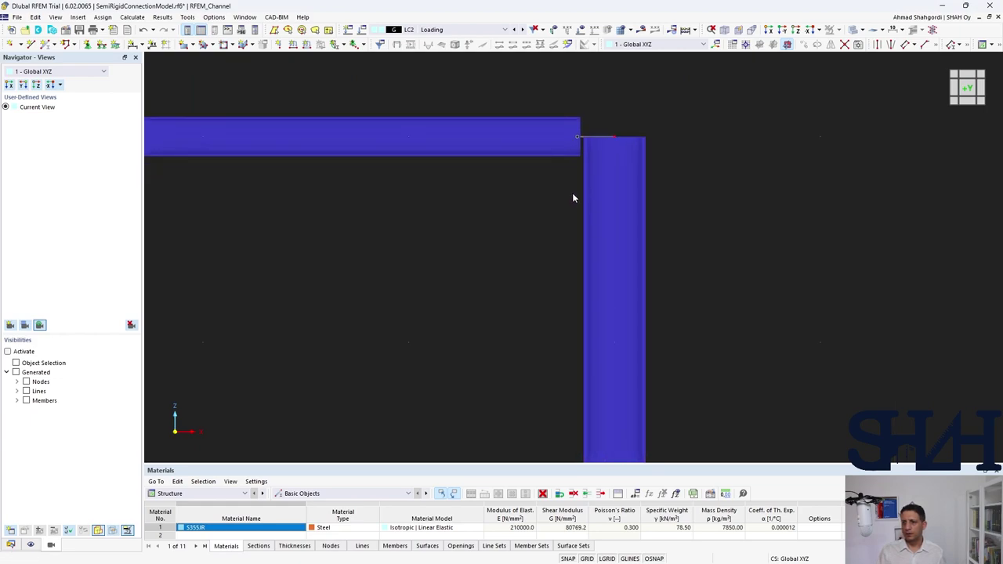
ctrl+middle_drag(573, 198, 517, 201)
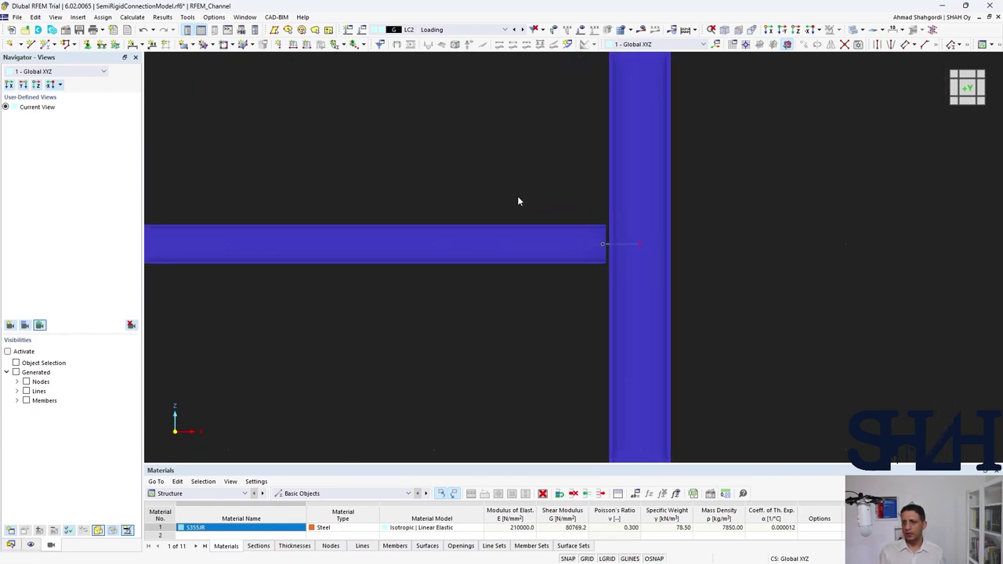
scroll(517, 201, down, 8)
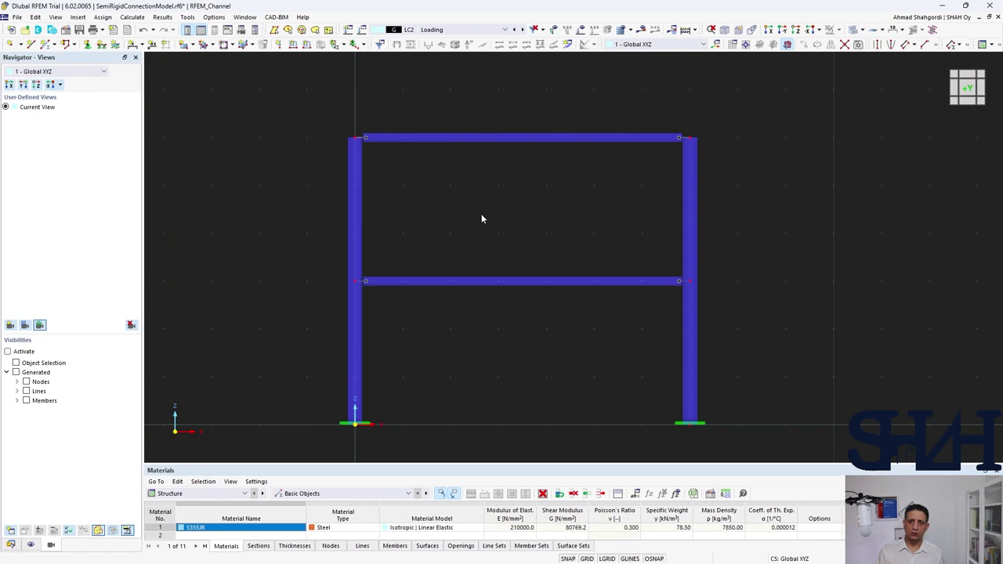
scroll(399, 154, up, 3)
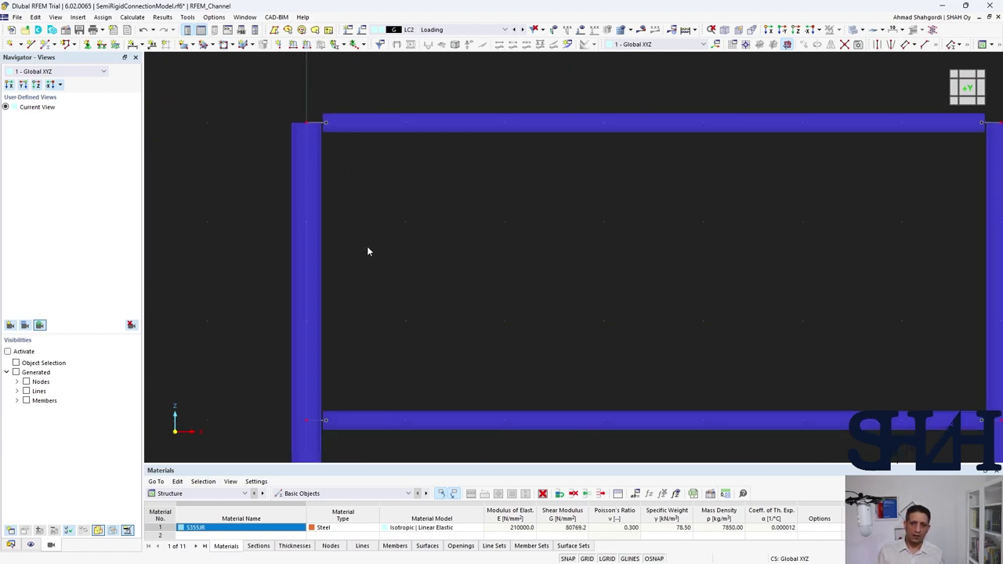
scroll(368, 252, down, 3)
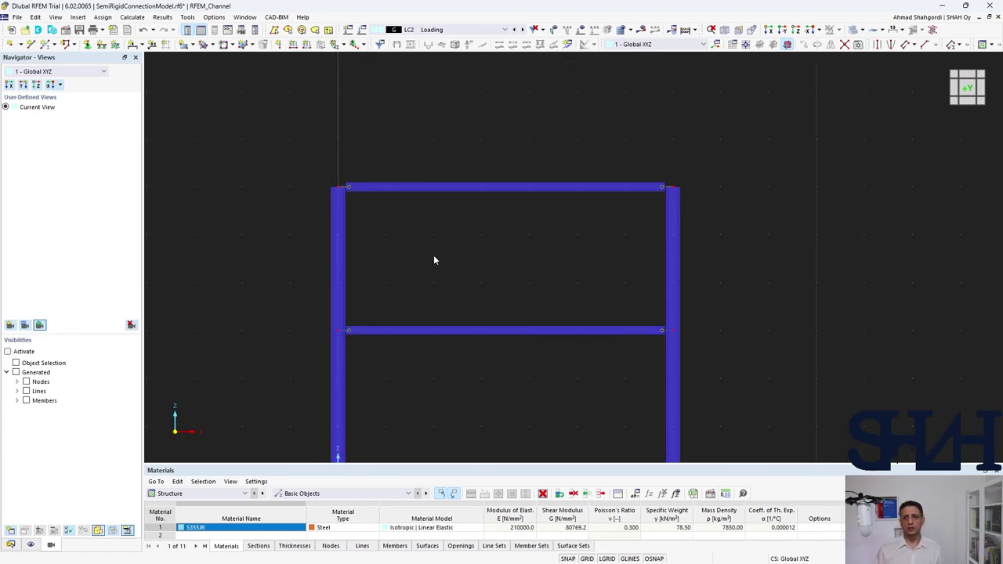
middle_drag(435, 260, 465, 148)
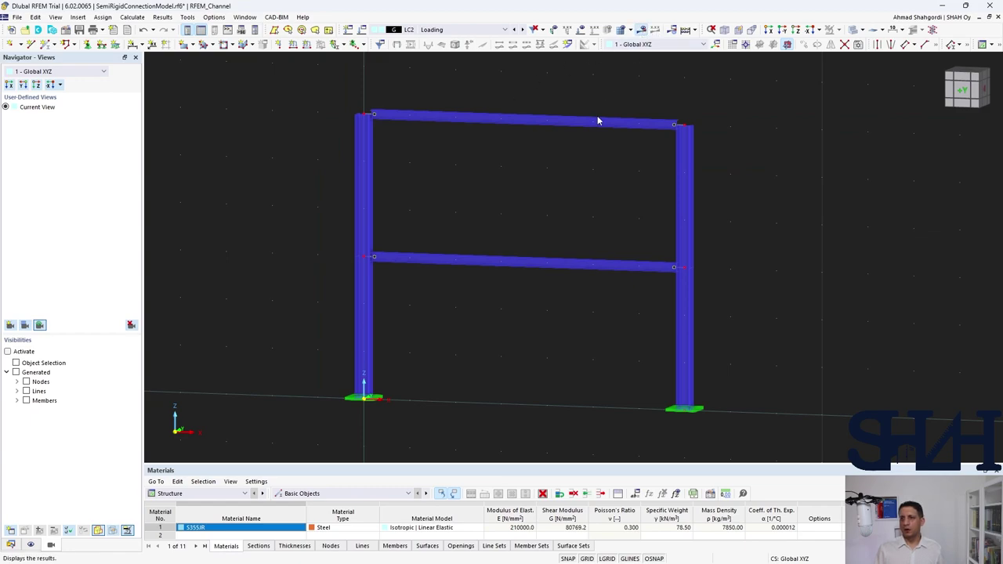
Show the LC2 My moments on the lower beam alone, isolated with its related objects
click(541, 332)
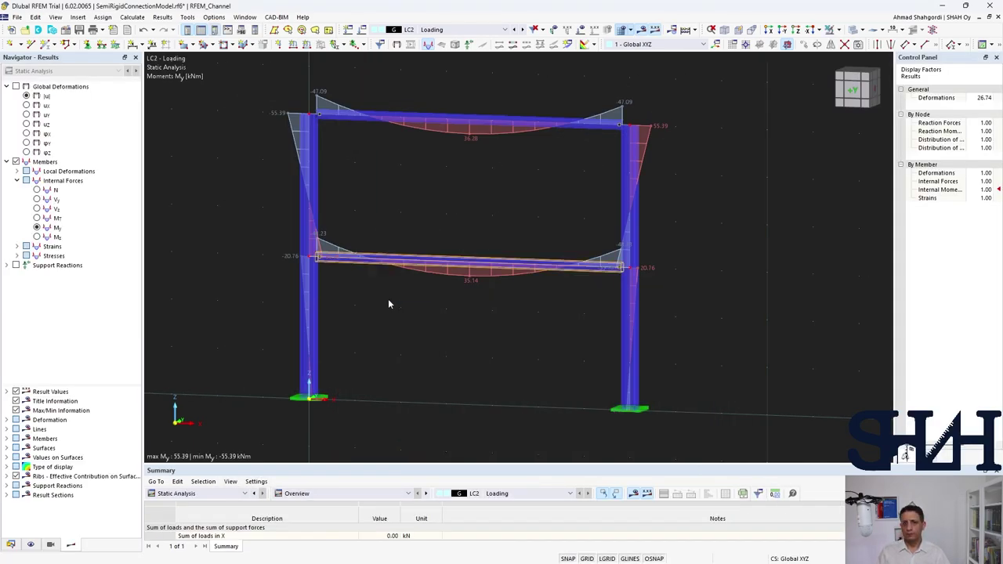
right_click(370, 263)
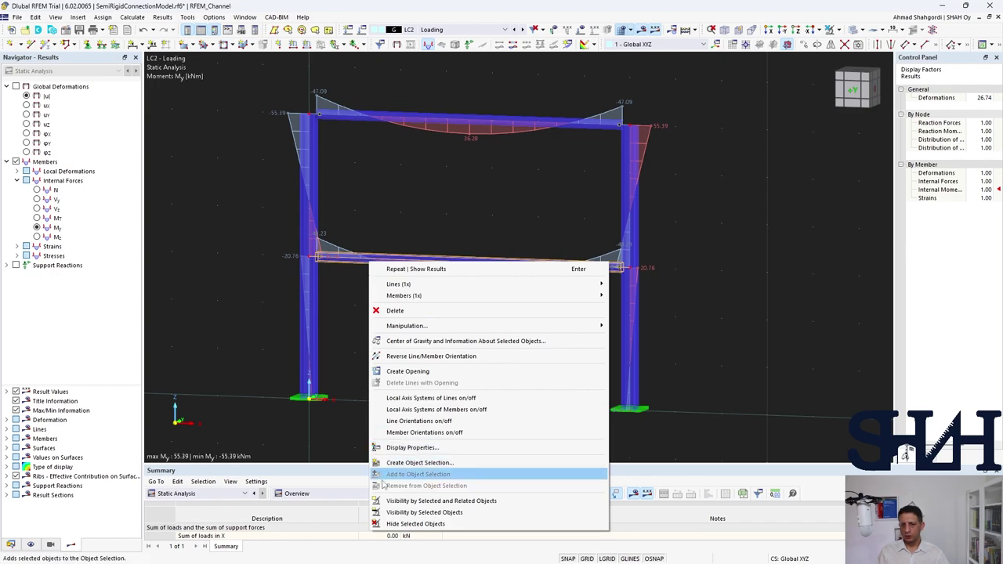
click(416, 500)
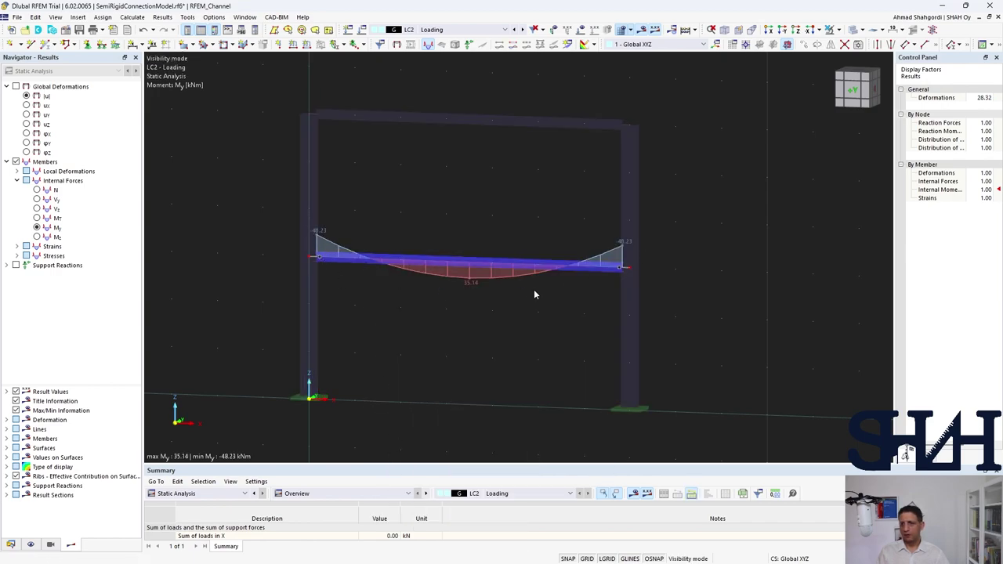
Examine the My moments at both ends of the isolated lower beam and restore visibility of the whole frame
ctrl+middle_drag(534, 289, 420, 297)
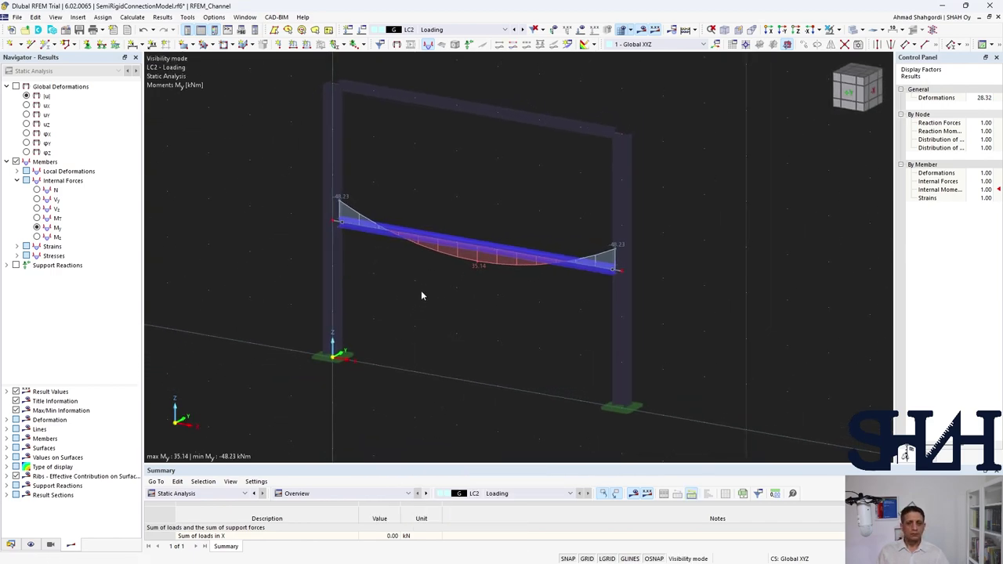
scroll(366, 250, up, 3)
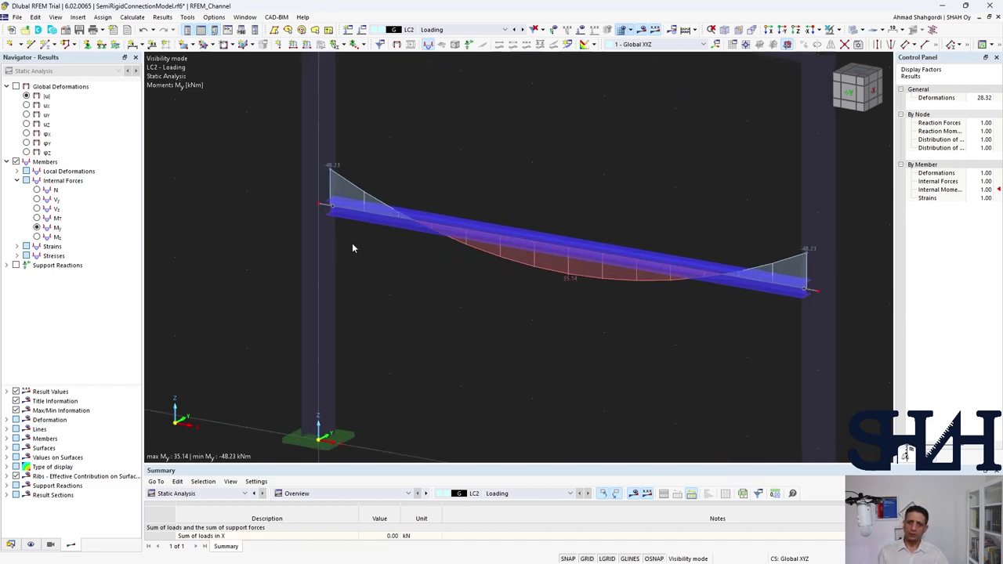
scroll(352, 247, down, 4)
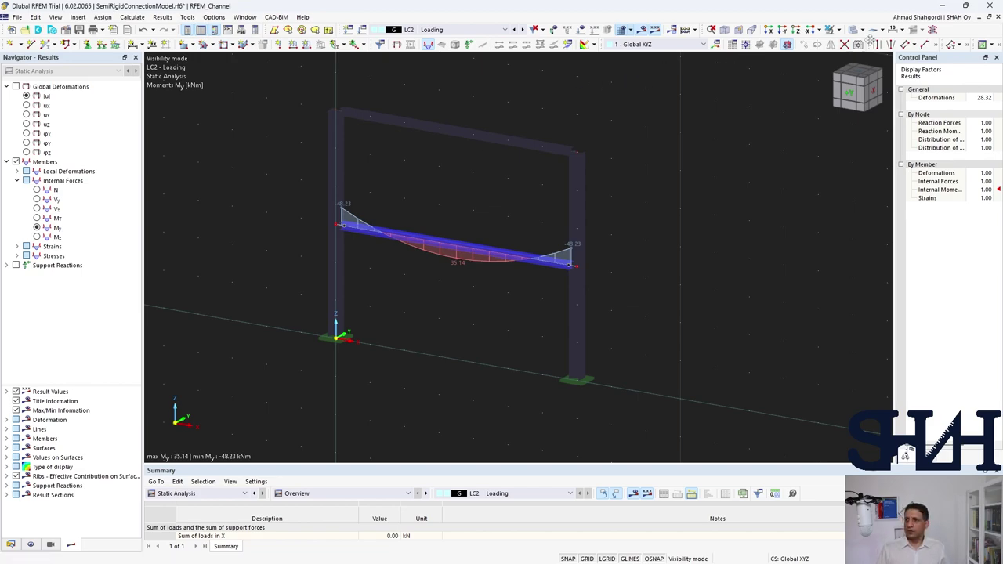
click(830, 29)
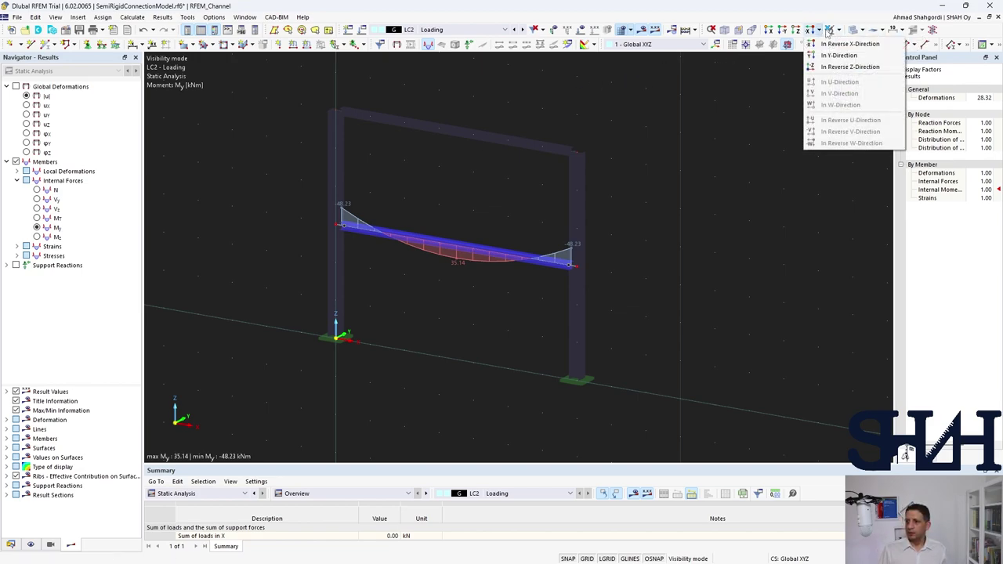
click(855, 37)
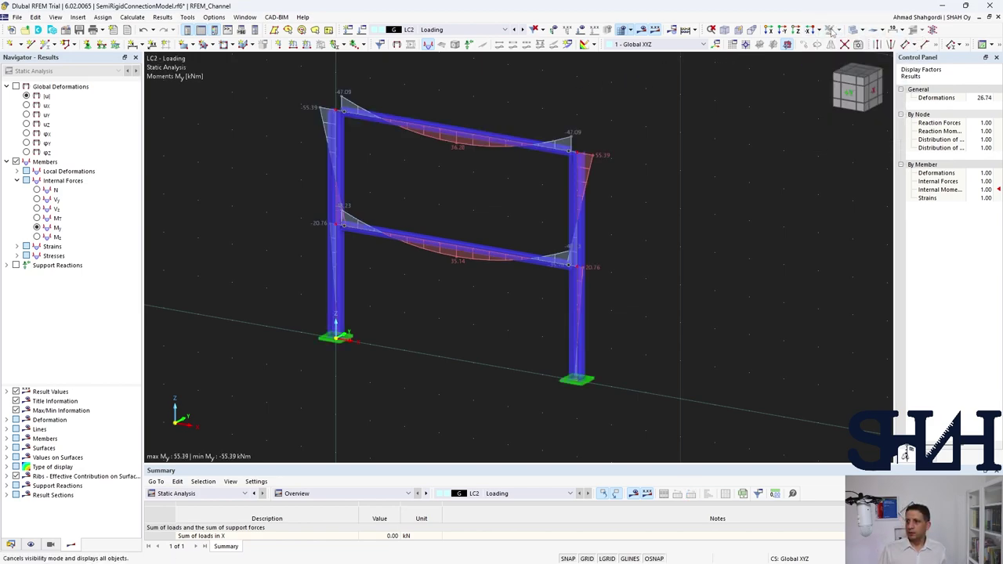
Set the φy nonlinearity of the beams' member hinge to Diagram and open its φY diagram table
double_click(437, 247)
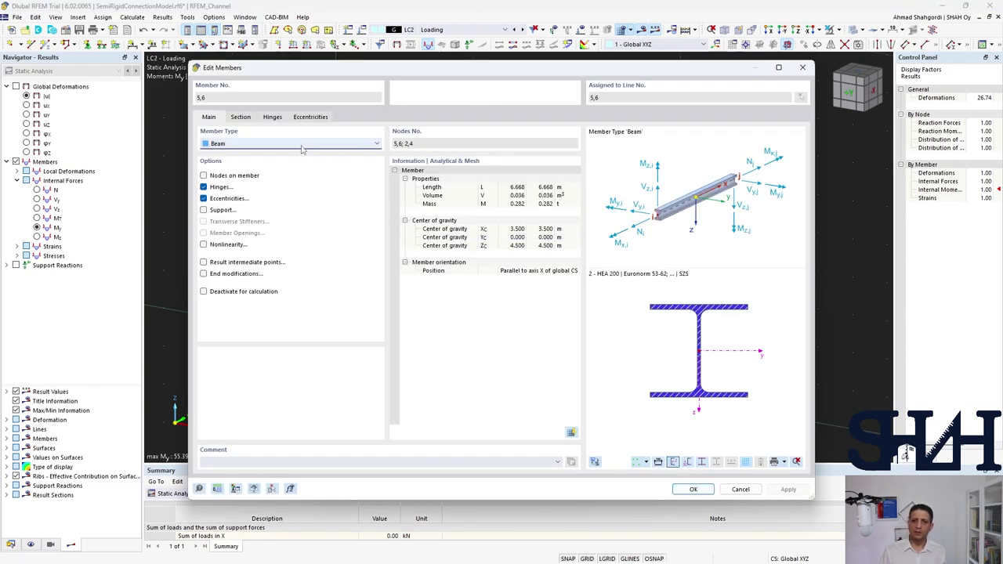
click(303, 117)
click(268, 117)
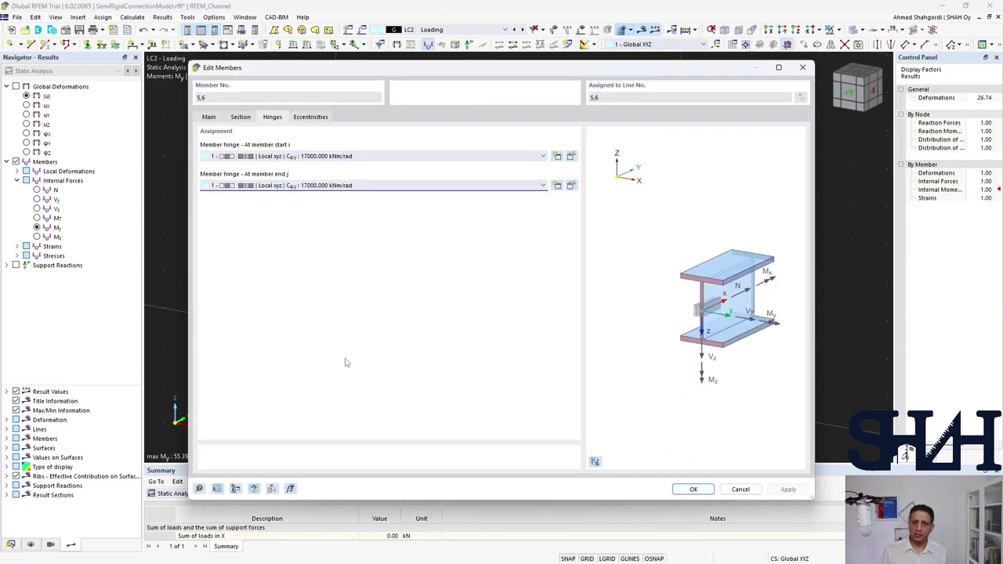
click(574, 161)
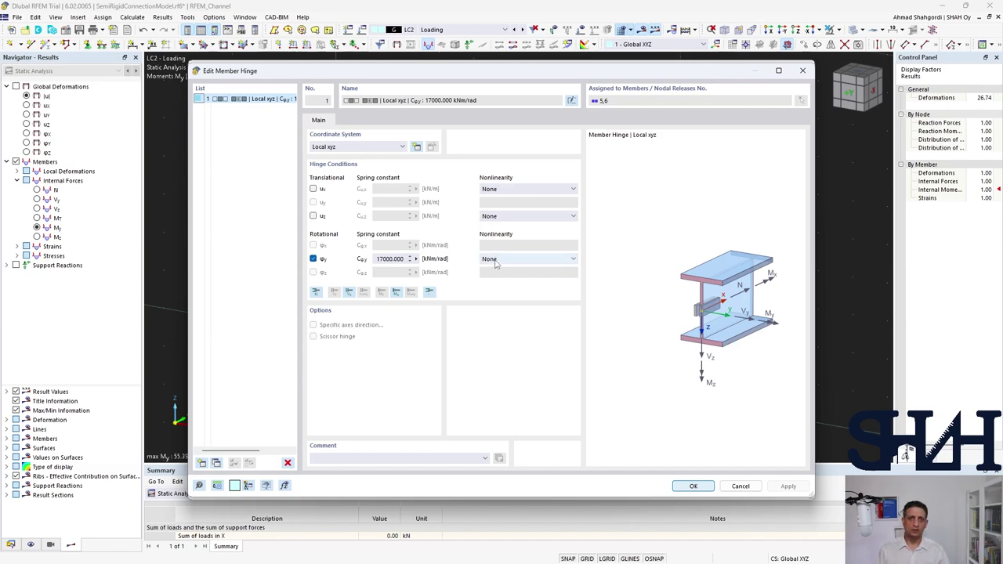
click(495, 260)
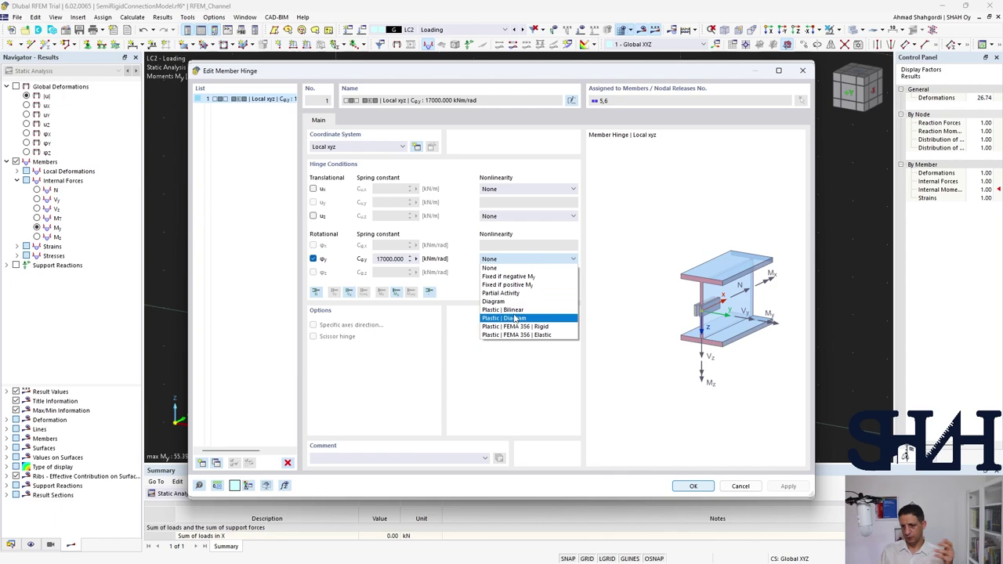
click(494, 301)
click(358, 120)
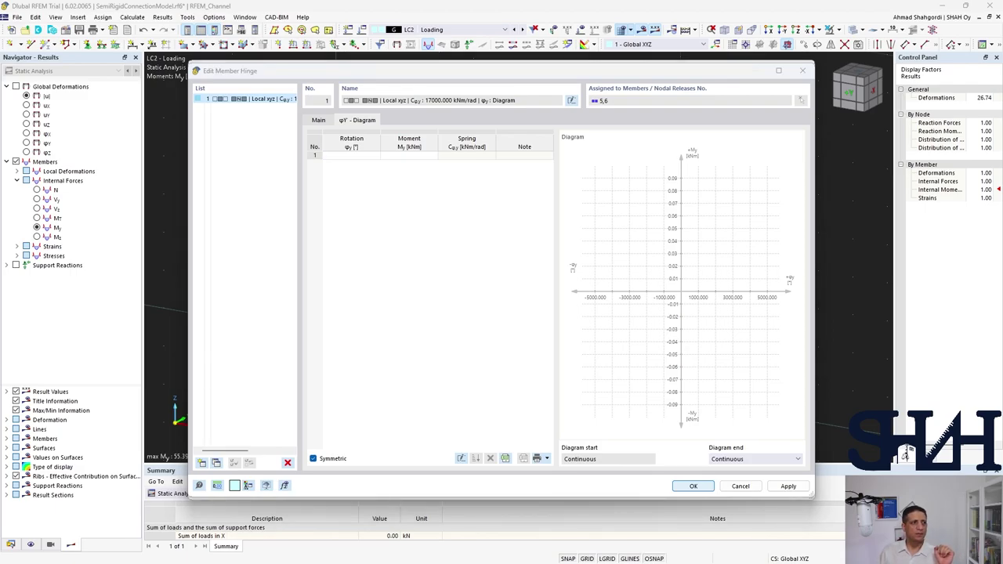
Switch to Excel to review the rotation and bending moment data on Sheet2, and return to RFEM at the first row of the hinge diagram
key(alt+Tab)
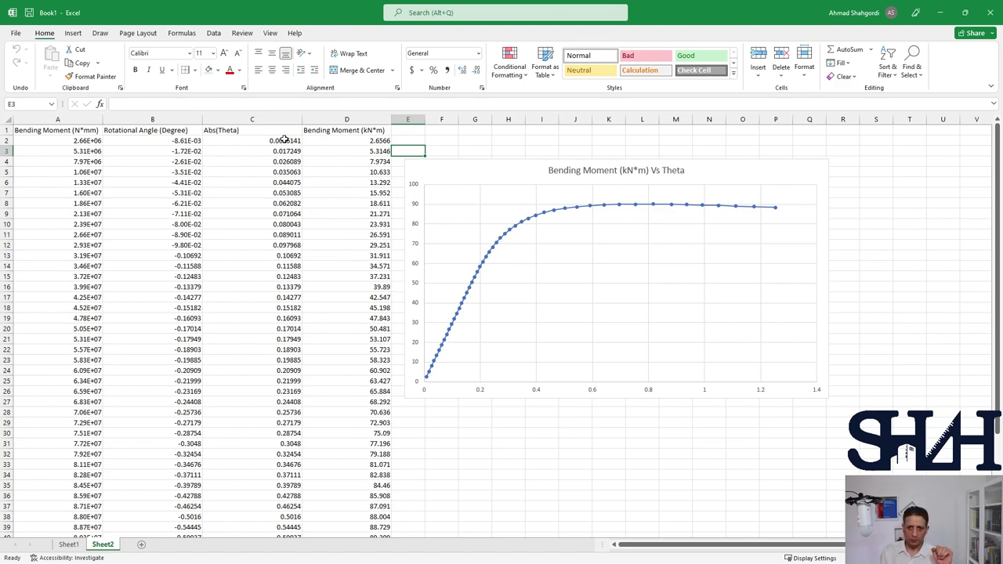
scroll(289, 412, down, 6)
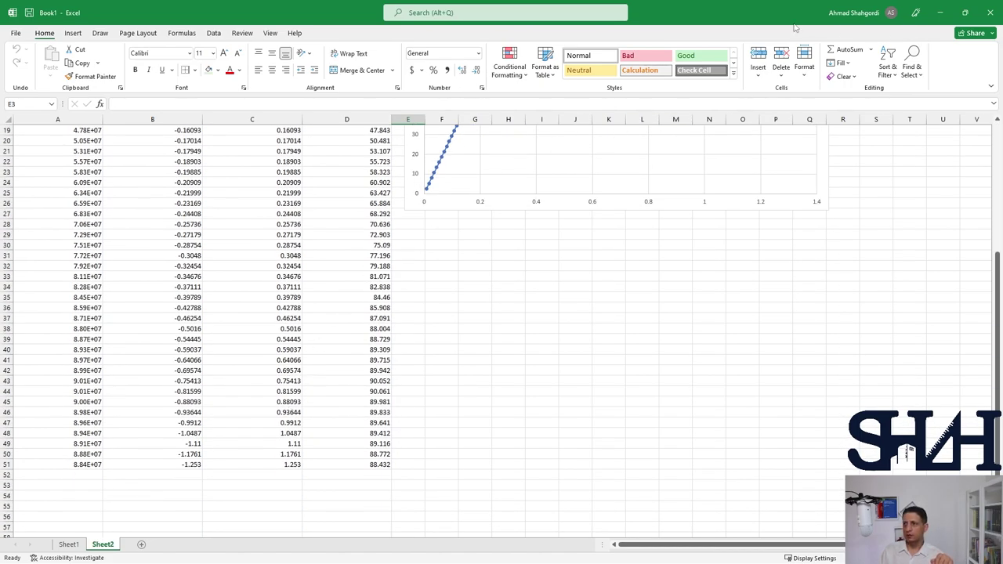
click(940, 12)
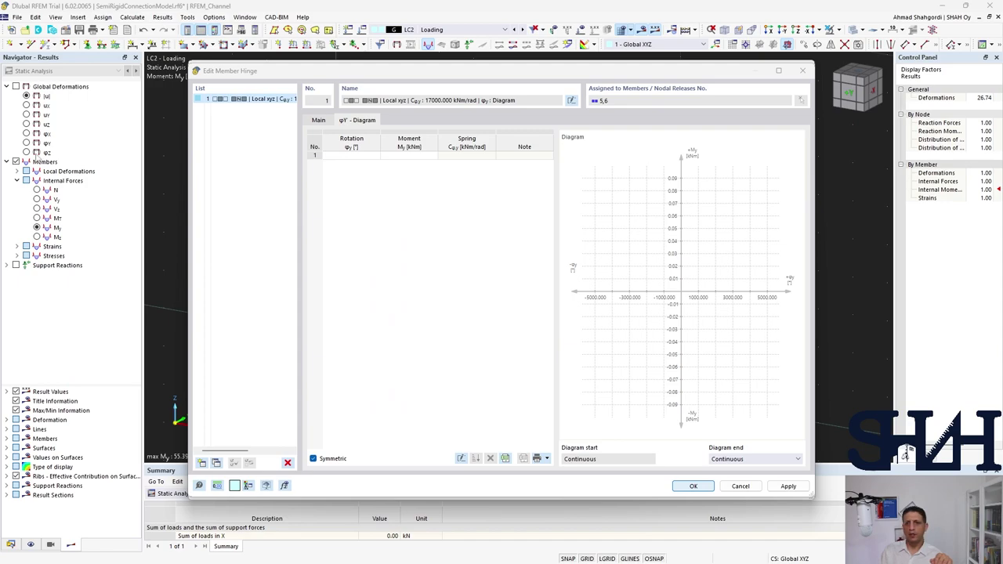
click(316, 156)
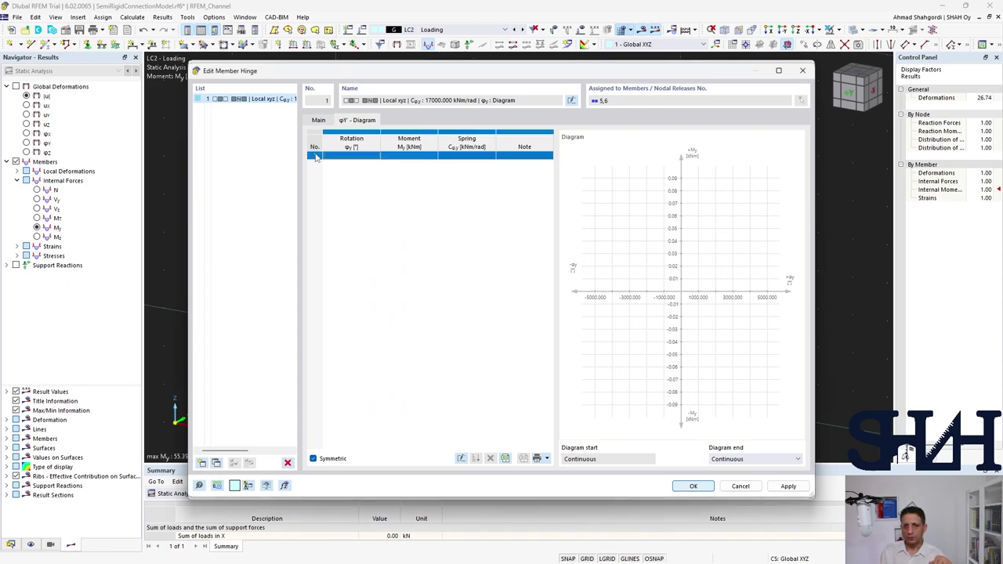
Start the first row of the hinge's φy diagram with a rotation of 0.000 and review the available diagram end options
right_click(316, 156)
click(446, 158)
click(368, 156)
click(392, 155)
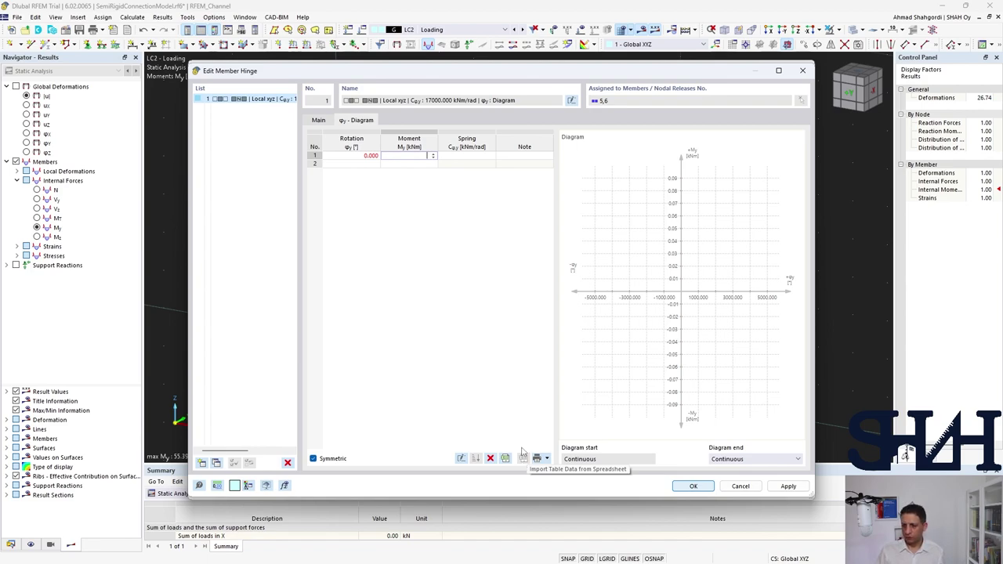
click(730, 461)
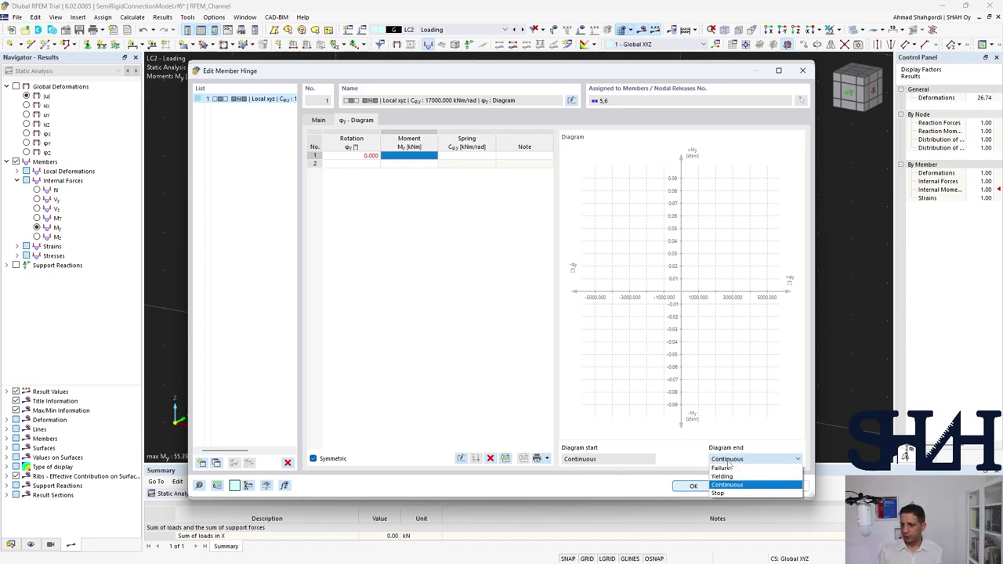
click(729, 462)
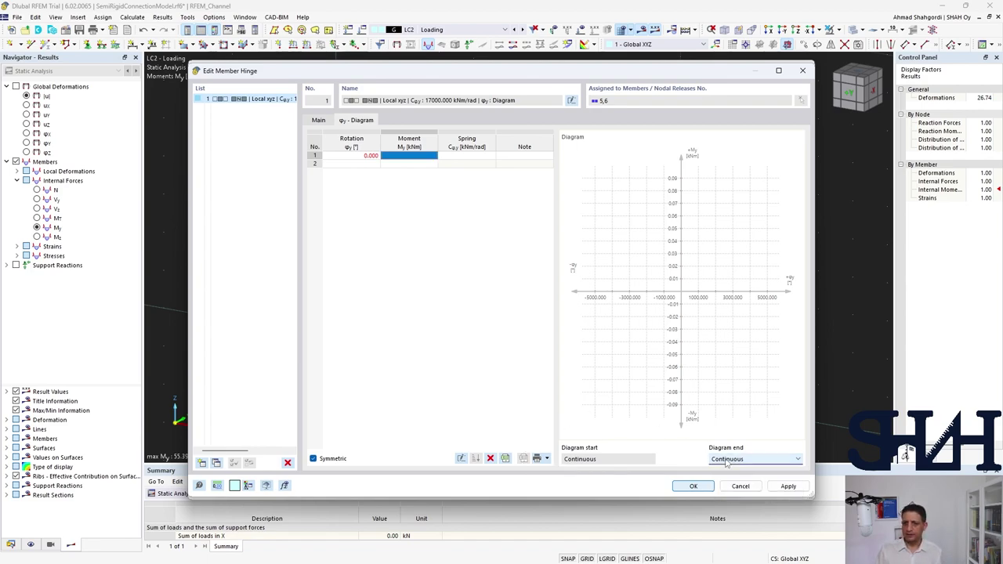
Add zero-value rows to the hinge diagram table down to about row 49 and return to its first row
click(315, 155)
right_click(315, 156)
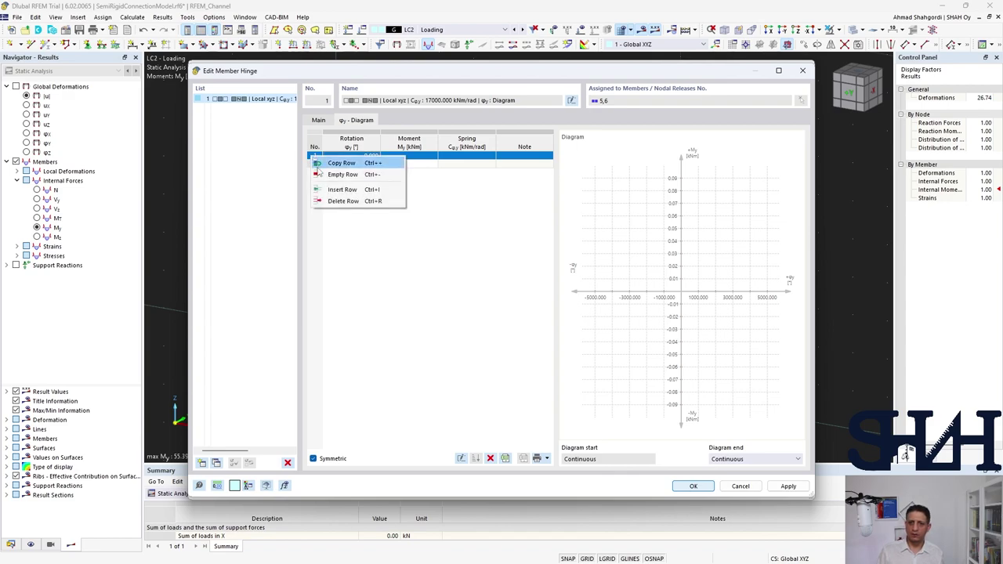
click(355, 260)
click(314, 156)
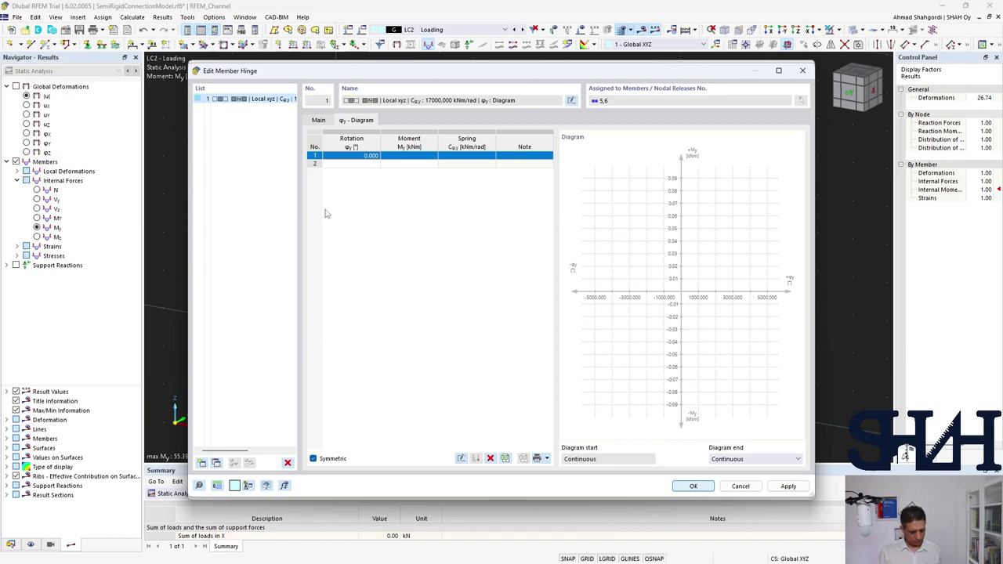
key(Down)
key(Down)
key(Down)
key(Down)
key(Down)
key(Down)
key(Down)
key(Down)
key(Down)
key(Down)
key(Down)
key(Down)
key(Down)
key(Down)
key(Down)
key(Down)
key(Down)
key(Down)
key(Down)
key(Down)
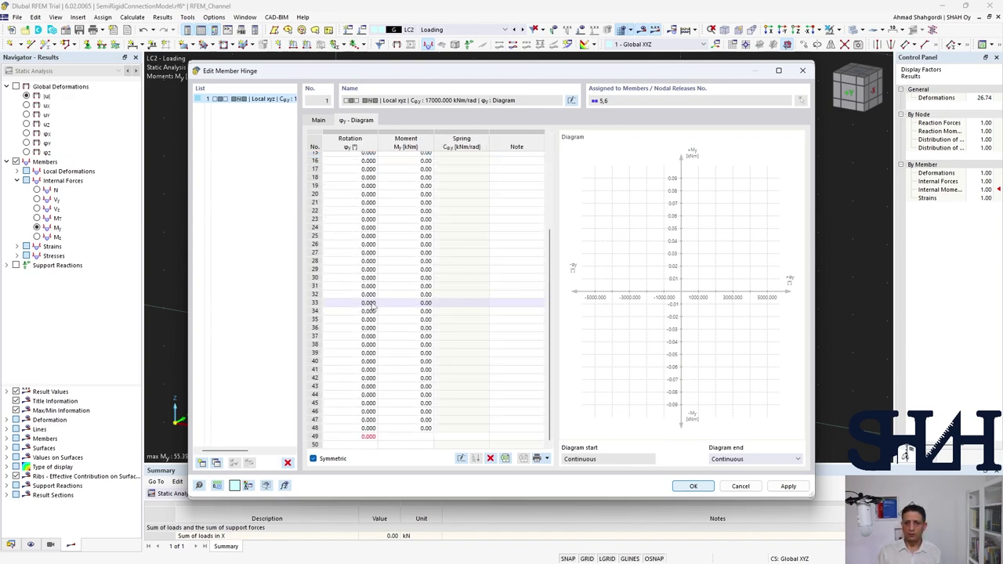
key(ctrl+Home)
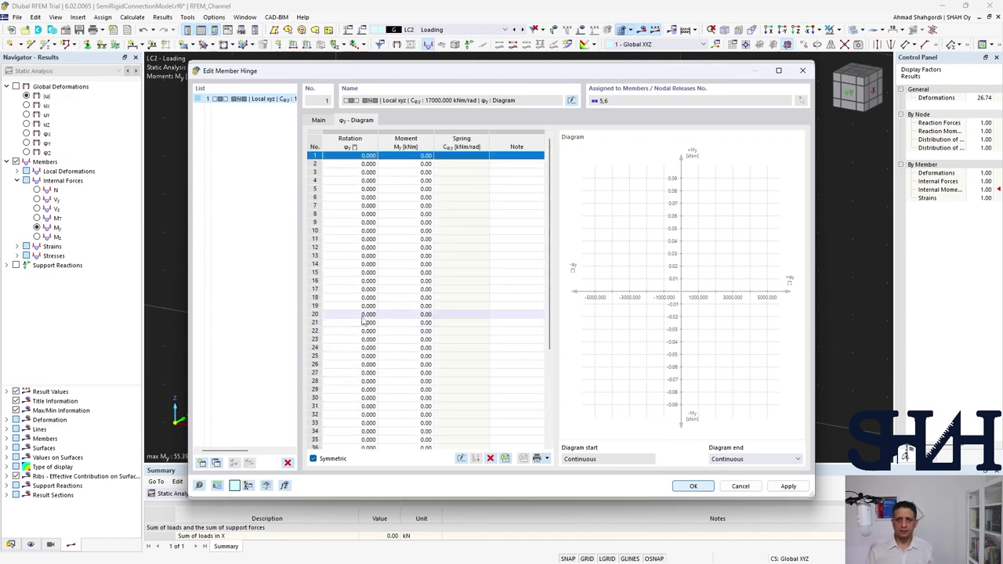
Switch to Excel and copy the Abs(Theta) and Bending Moment (kN*m) values from C2 to the end of the data on Sheet2
key(alt+Tab)
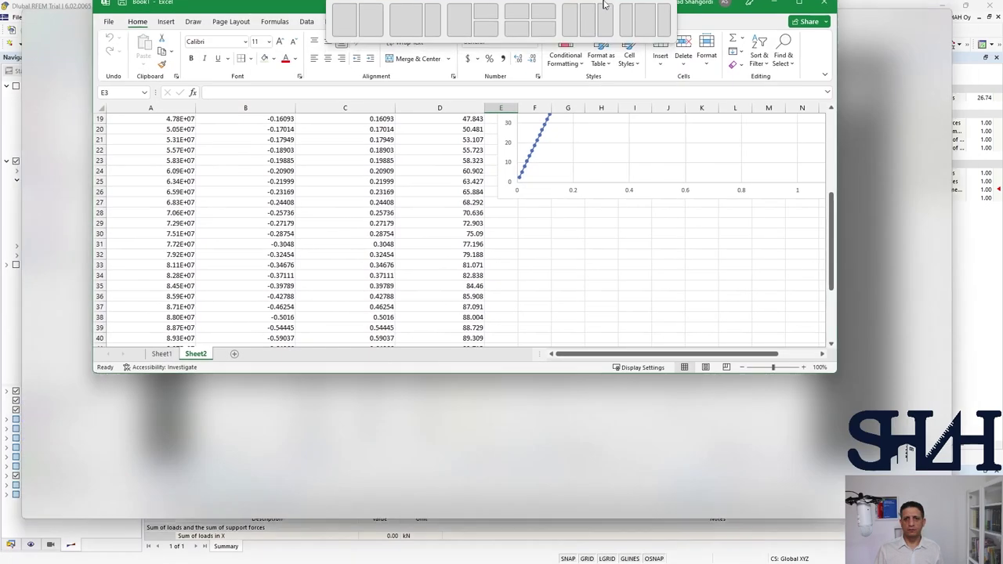
scroll(347, 274, up, 6)
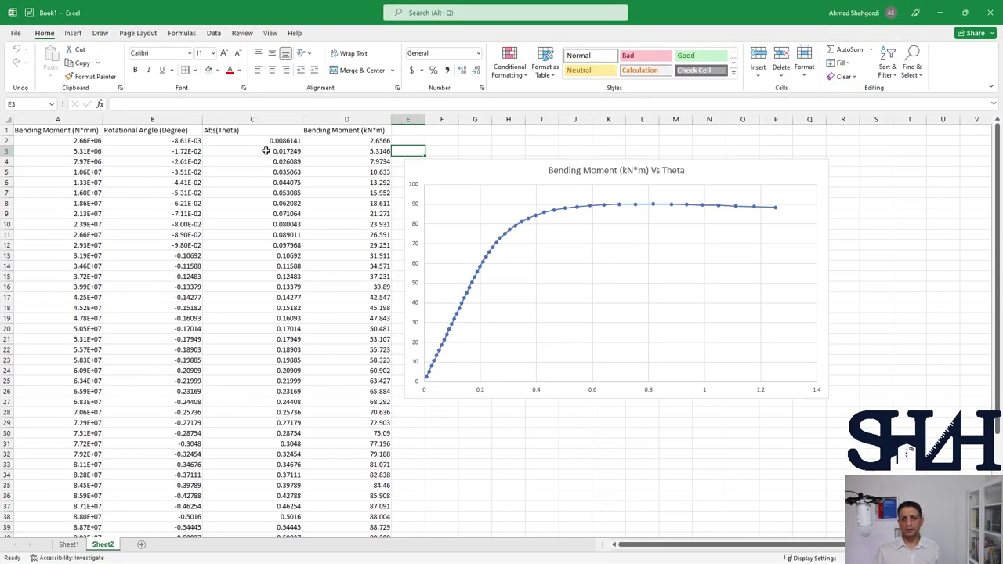
click(260, 140)
drag(261, 140, 348, 519)
key(ctrl+c)
key(alt+Tab)
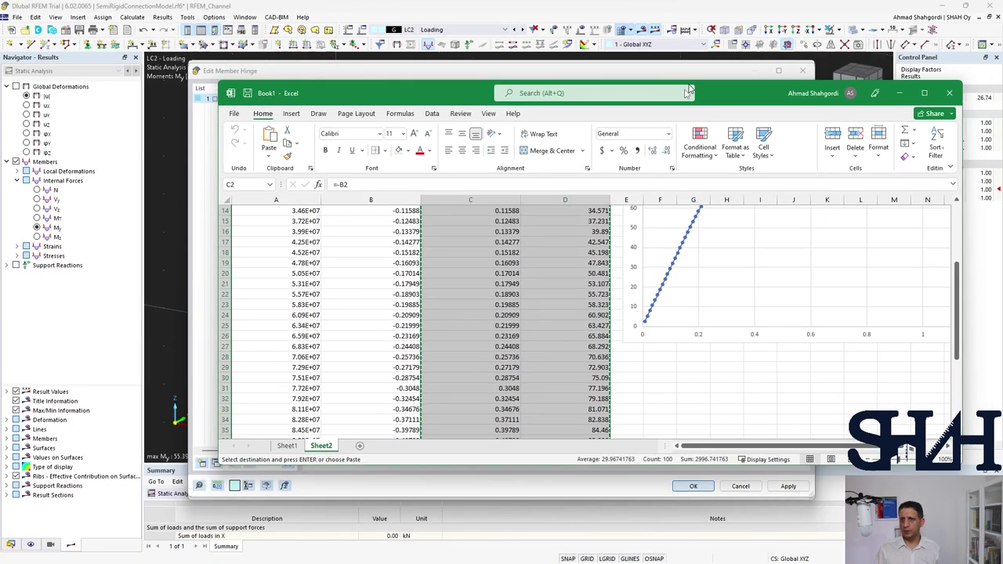
In RFEM, paste the copied rotation and moment values into the hinge diagram from row 1 and review the resulting rows
click(358, 155)
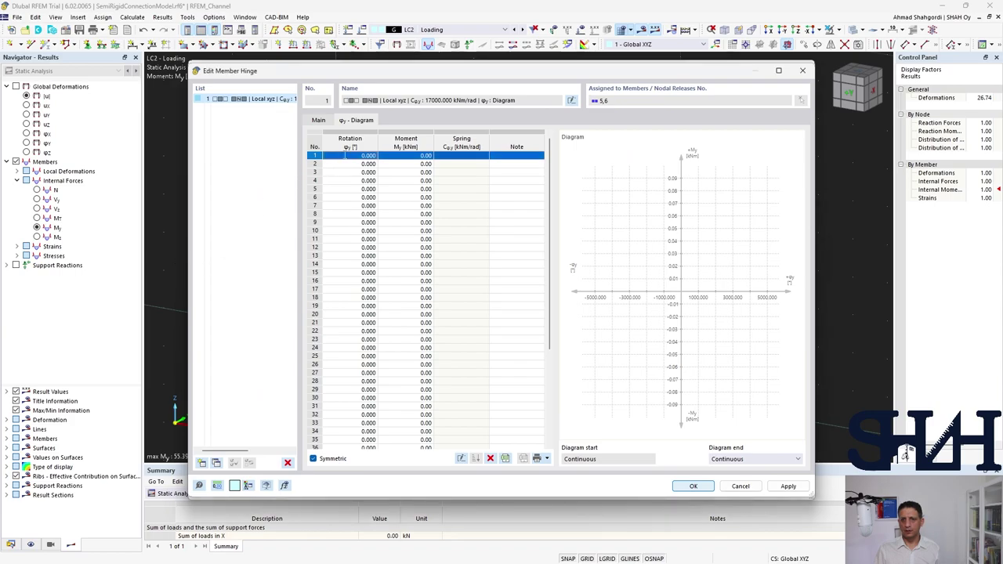
key(ctrl+v)
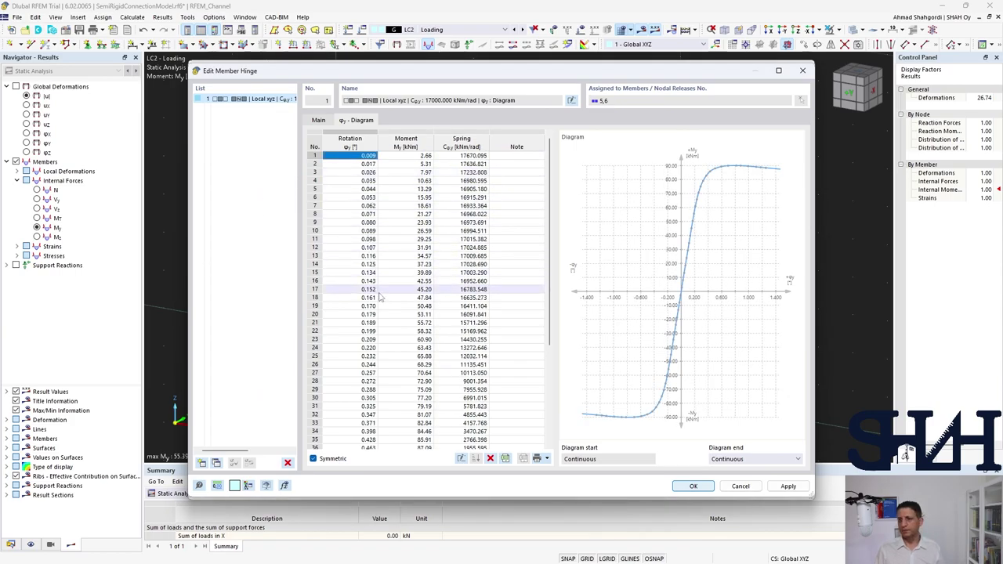
scroll(394, 357, down, 5)
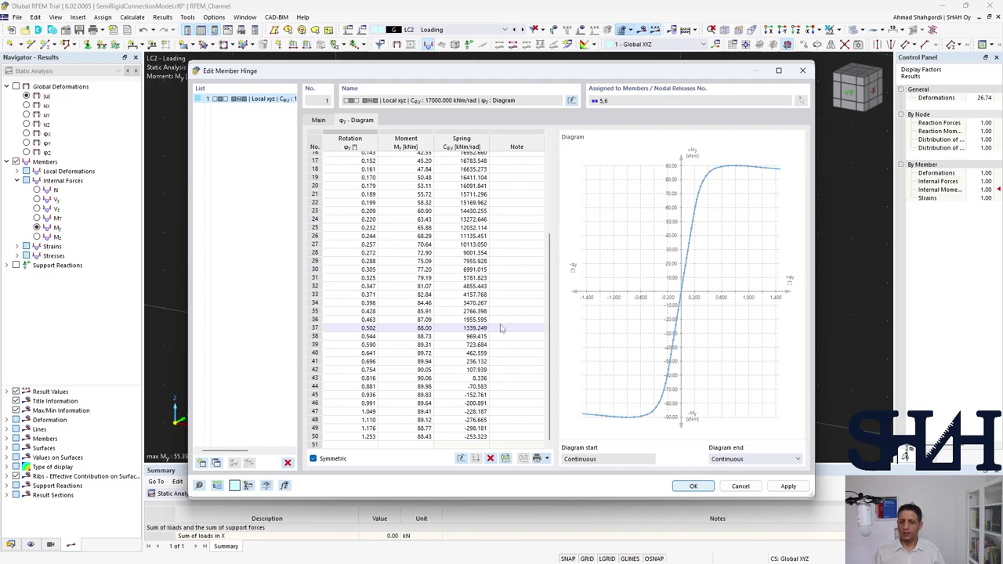
key(ctrl+Home)
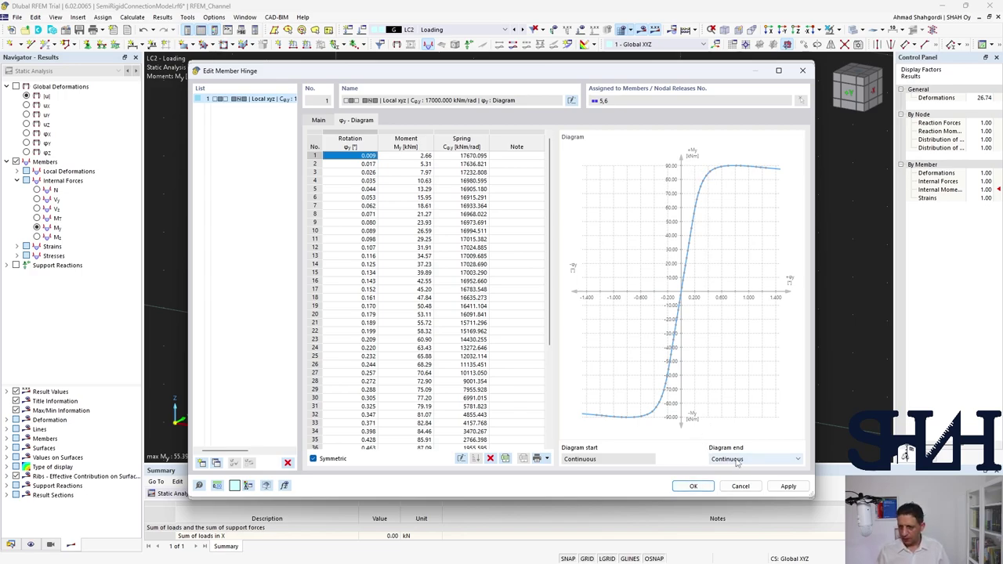
Set the hinge's diagram end to Yielding and apply the member hinge changes
click(737, 462)
click(733, 476)
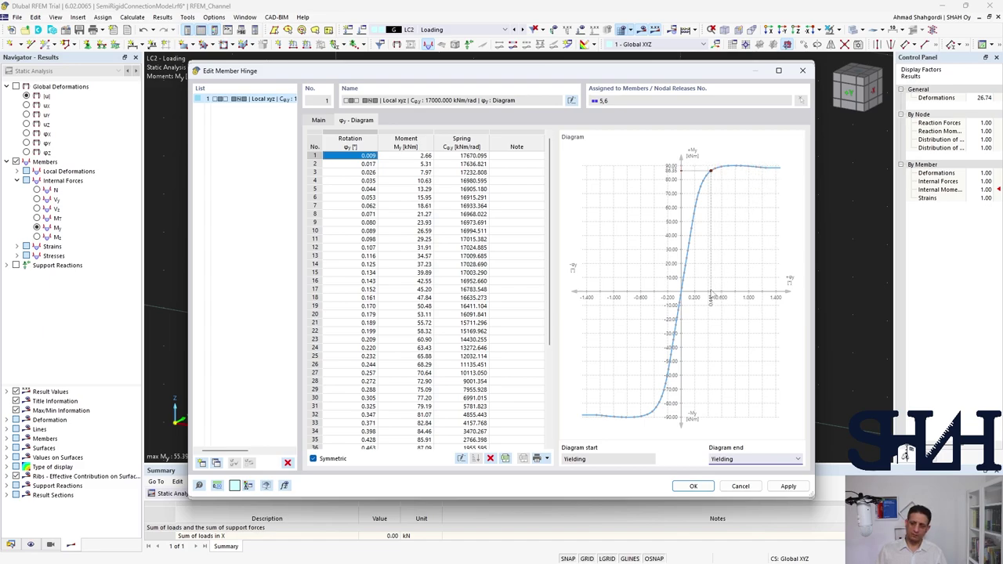
click(740, 460)
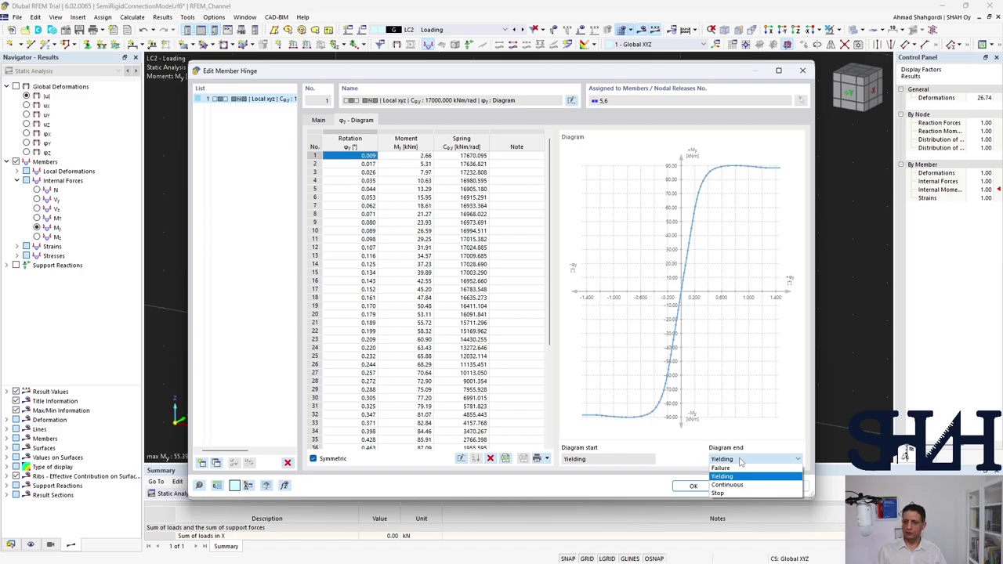
click(740, 460)
click(693, 487)
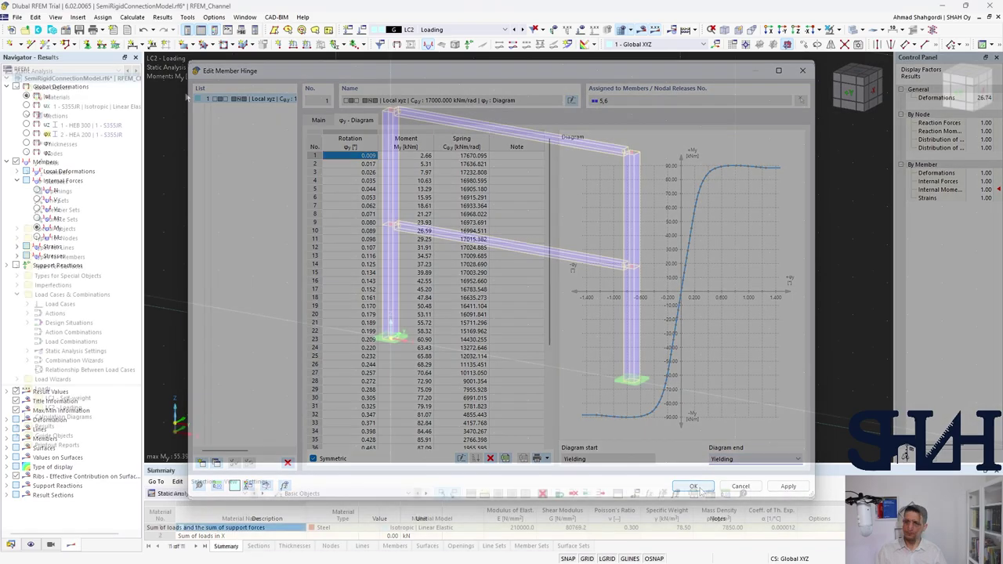
Check the unit options for rotations in the model's Static Analysis units and decimal places settings
right_click(98, 79)
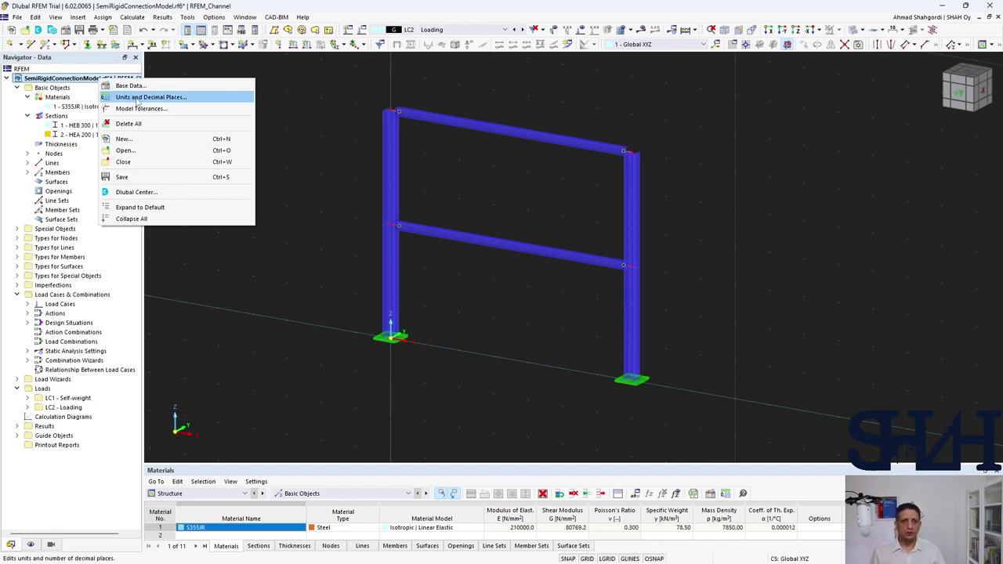
click(137, 98)
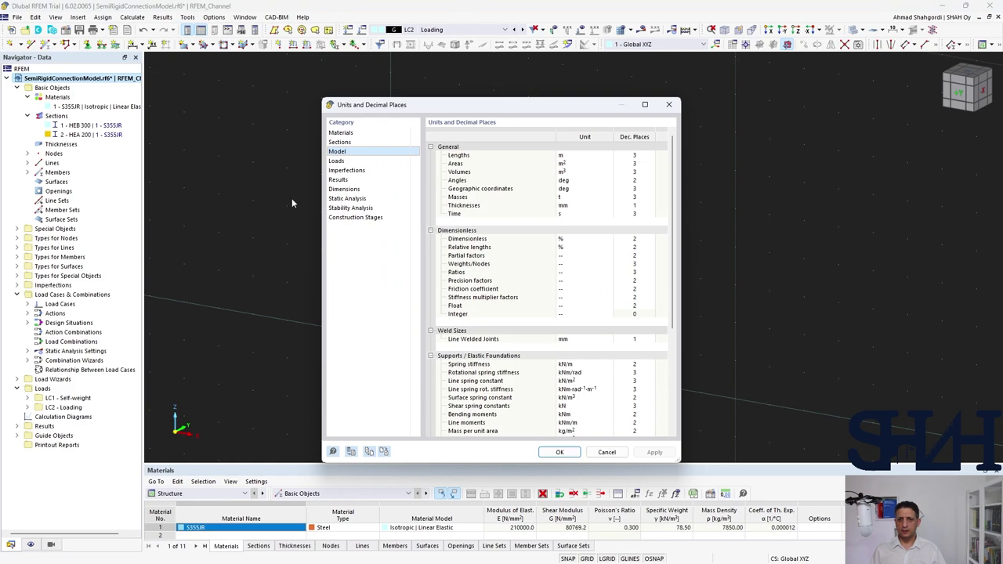
click(345, 189)
click(347, 199)
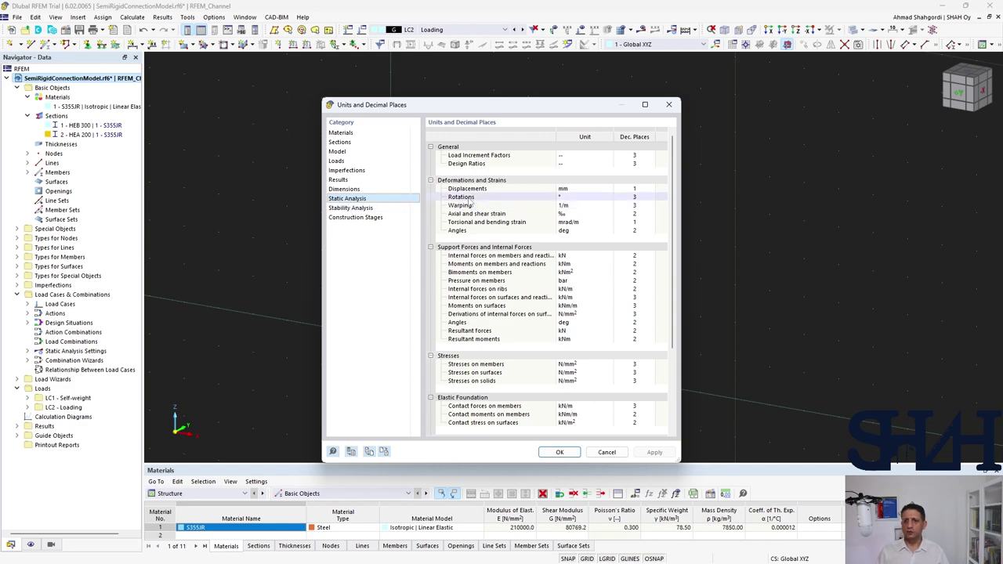
click(574, 198)
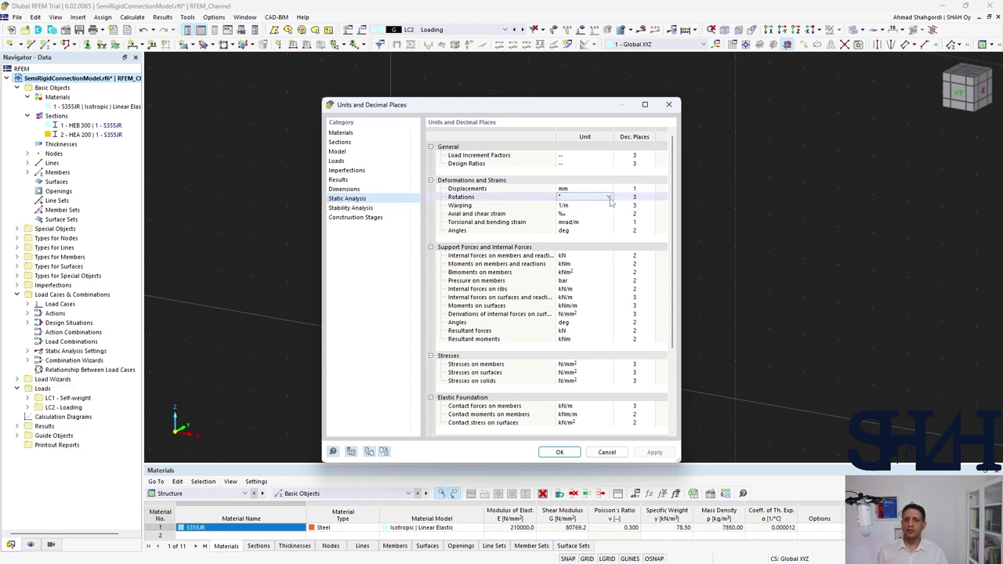
click(610, 197)
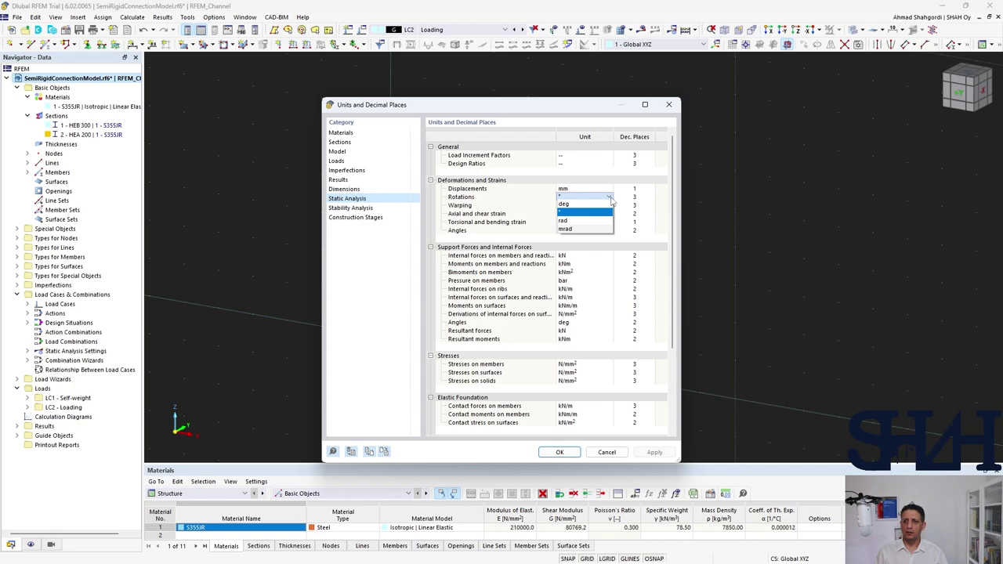
click(611, 201)
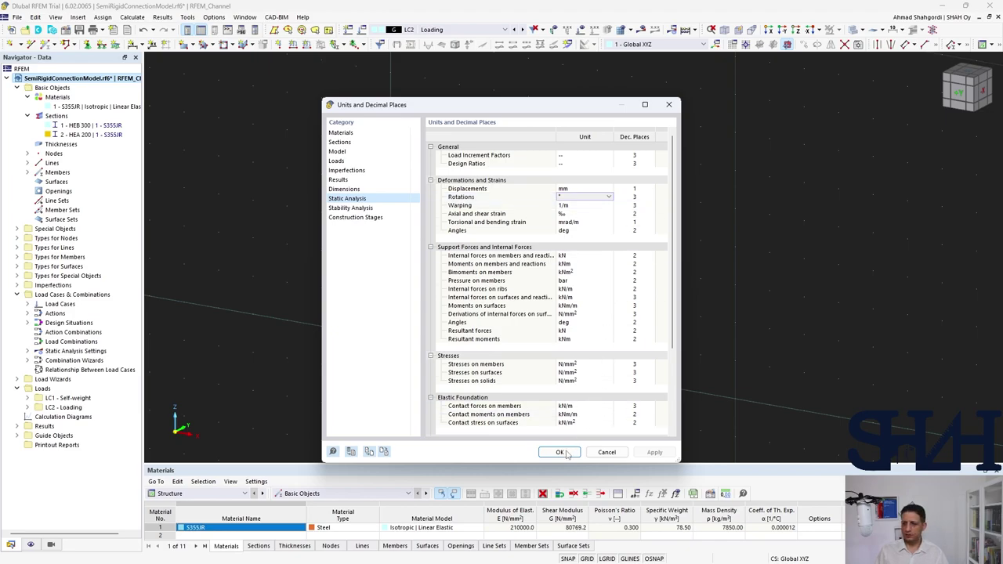
click(560, 452)
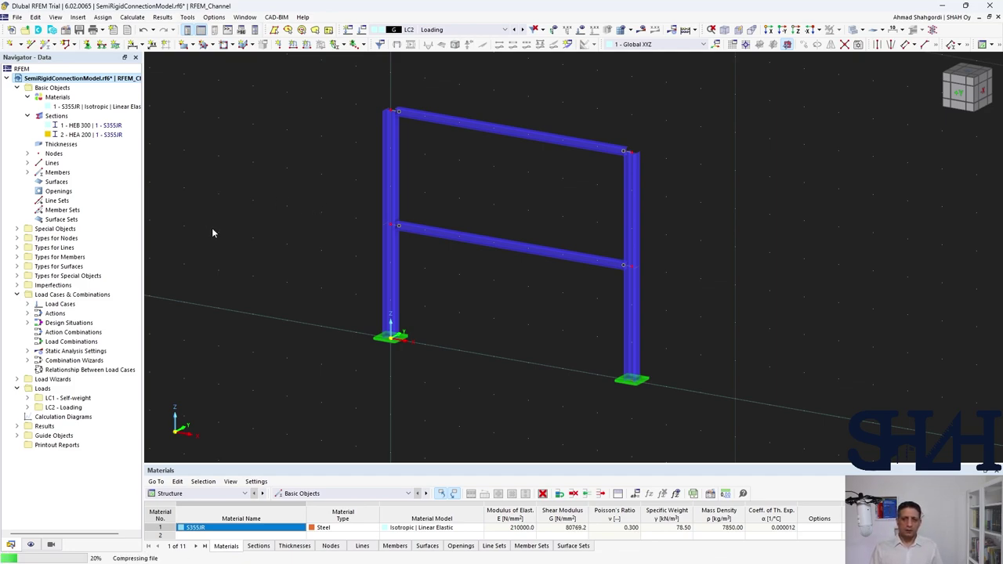
Recalculate the frame with the nonlinear hinges and isolate the lower beam with its related objects to show its LC2 My moments
click(641, 29)
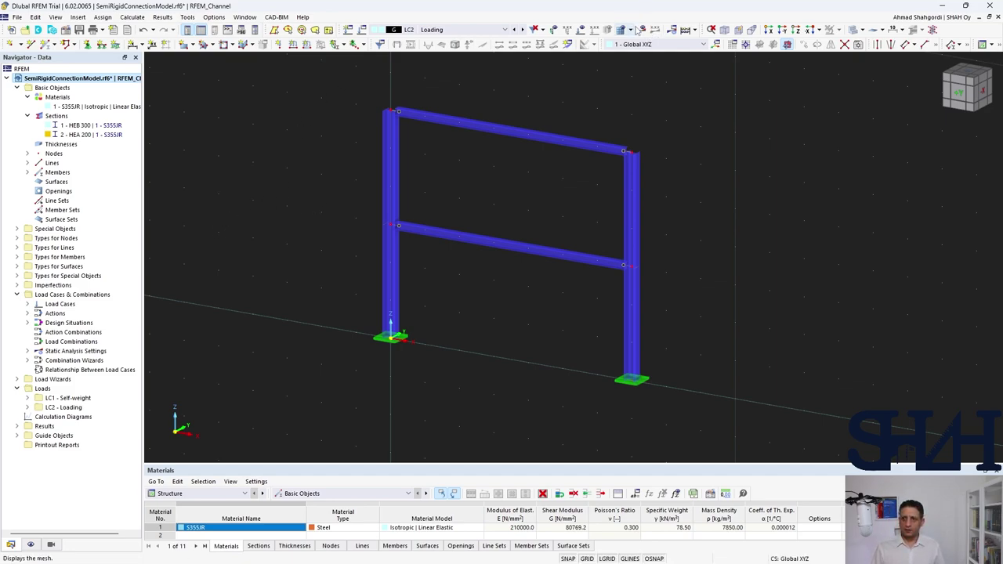
click(542, 331)
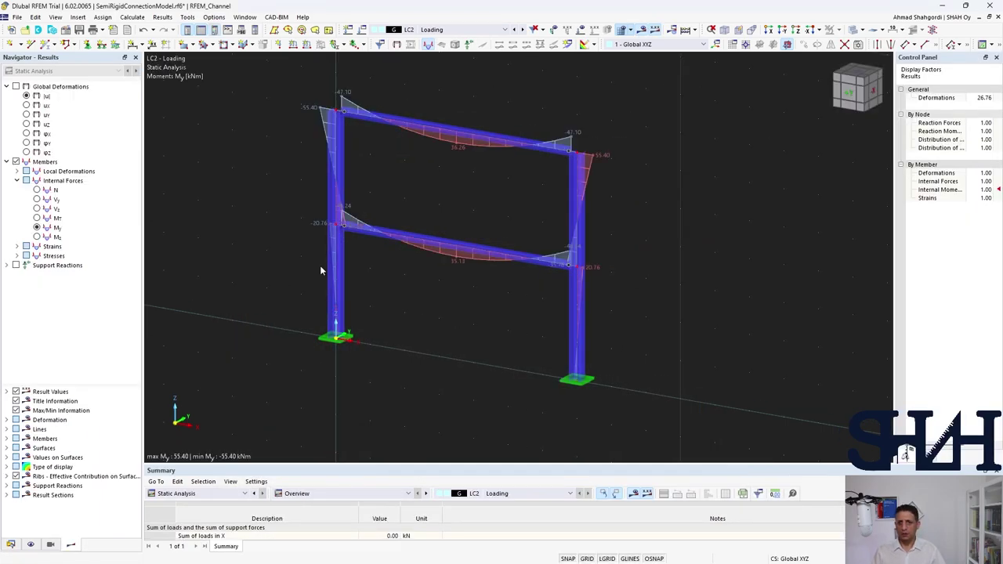
scroll(373, 219, up, 5)
scroll(363, 211, up, 3)
click(357, 251)
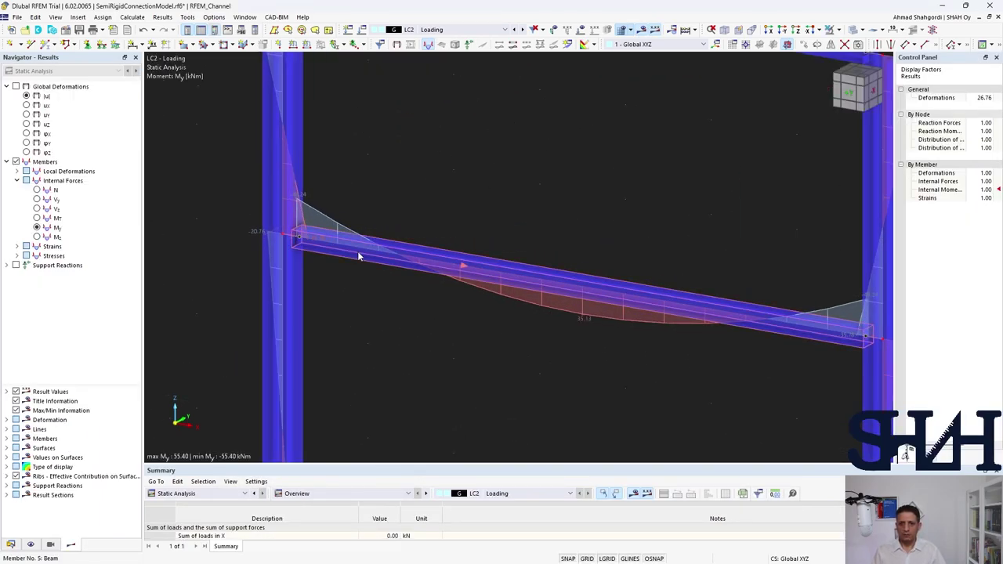
right_click(358, 251)
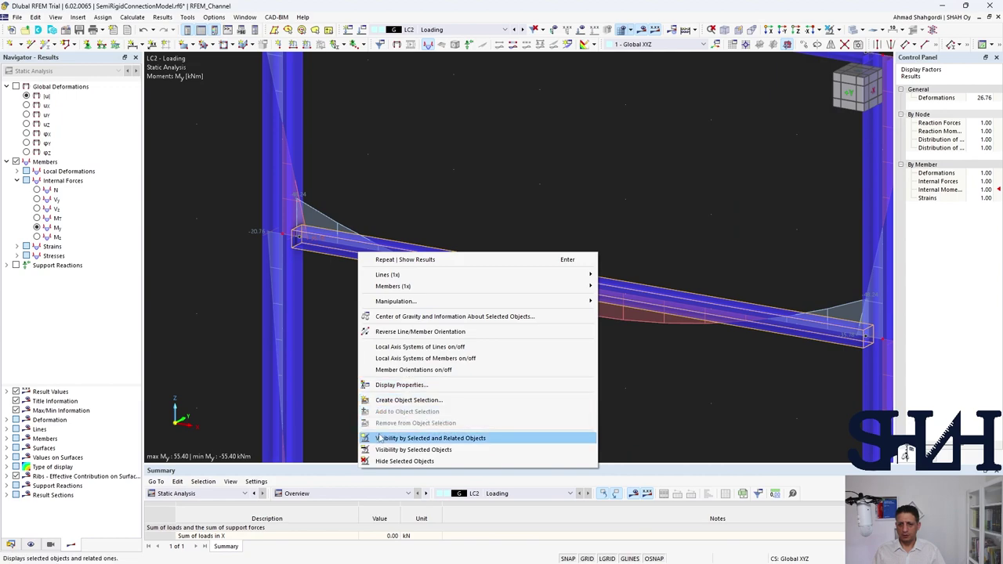
click(430, 438)
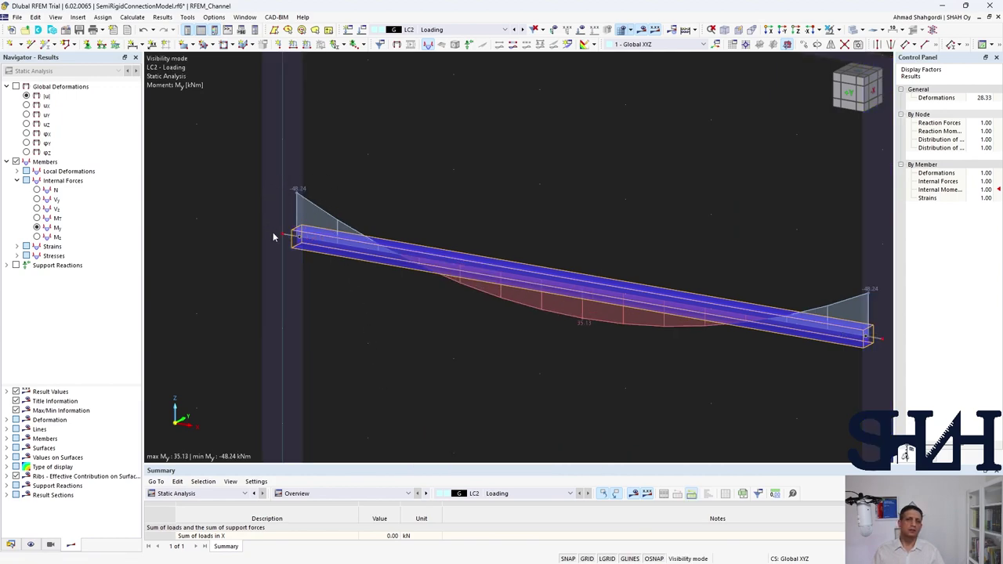
Examine the isolated lower beam's end moments and bring the whole frame back into view
scroll(384, 305, down, 5)
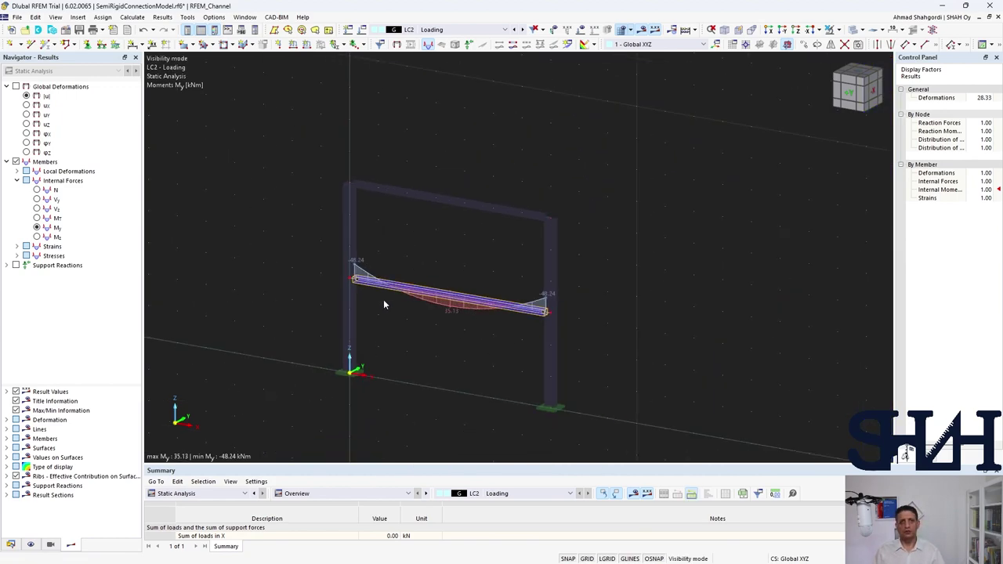
scroll(384, 305, up, 3)
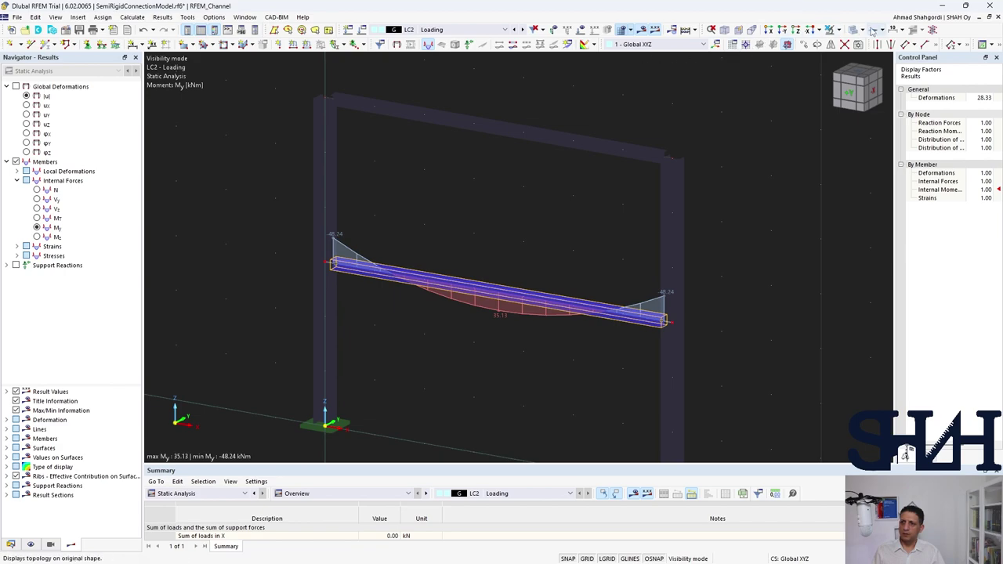
click(830, 29)
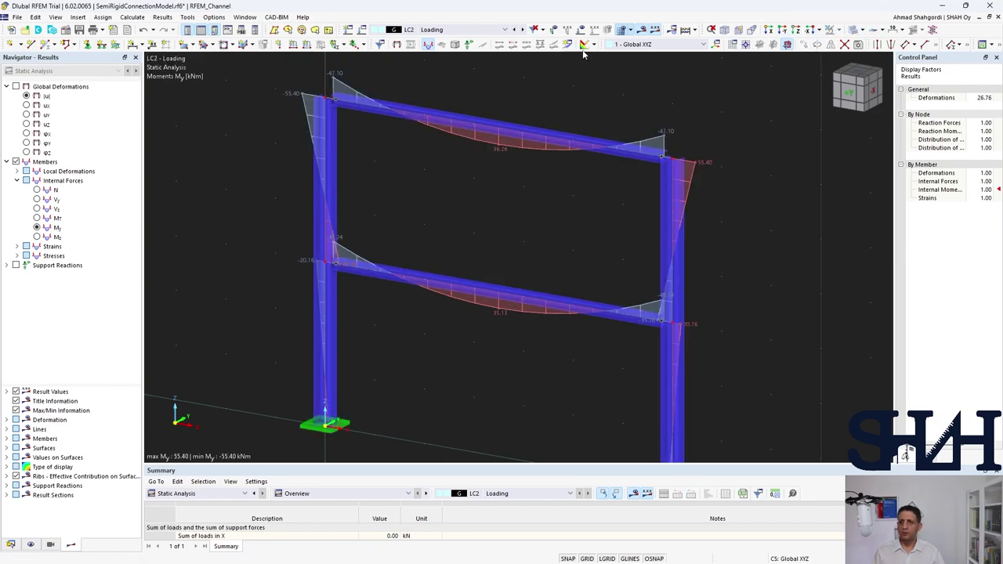
Return to the LC2 load display and set the upper beam's uniform member load to -30 kN/m
click(642, 30)
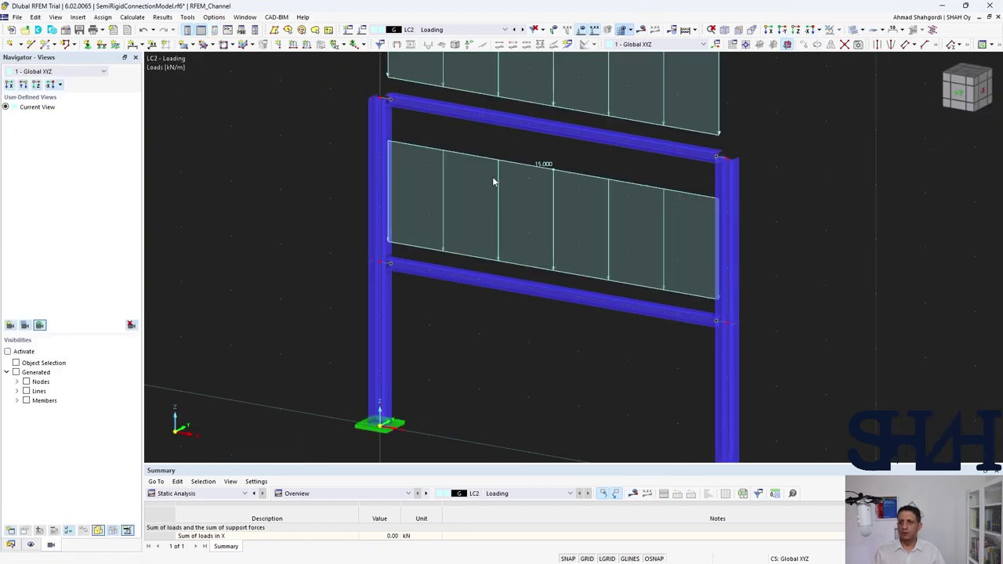
double_click(521, 75)
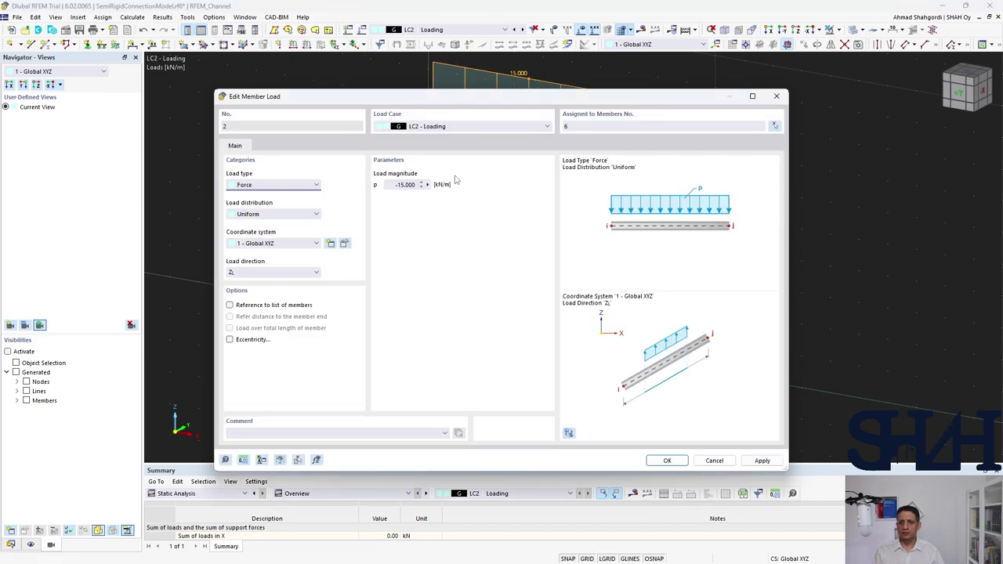
click(399, 184)
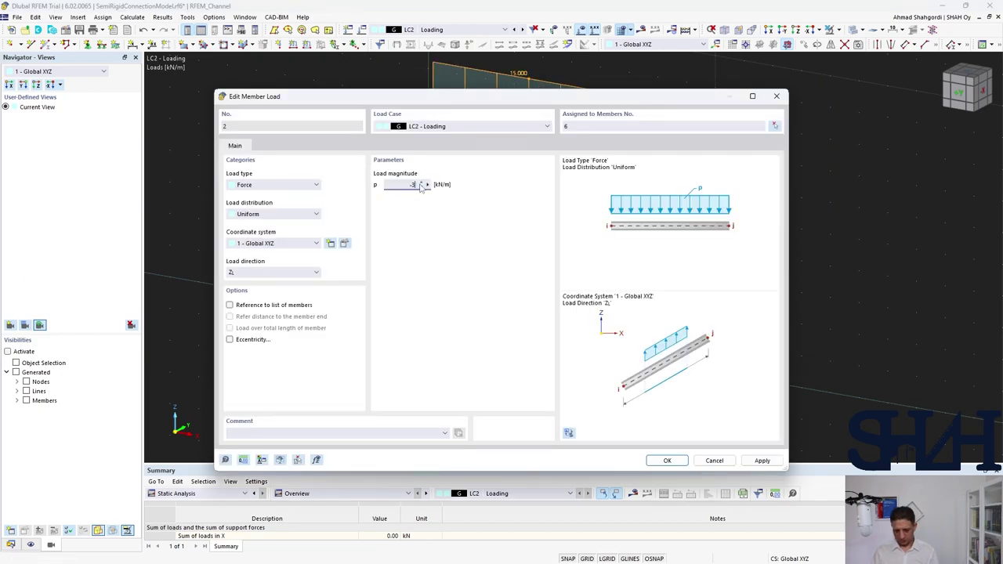
text(30)
key(Return)
Set the lower beam's uniform member load to -45 kN/m
double_click(521, 197)
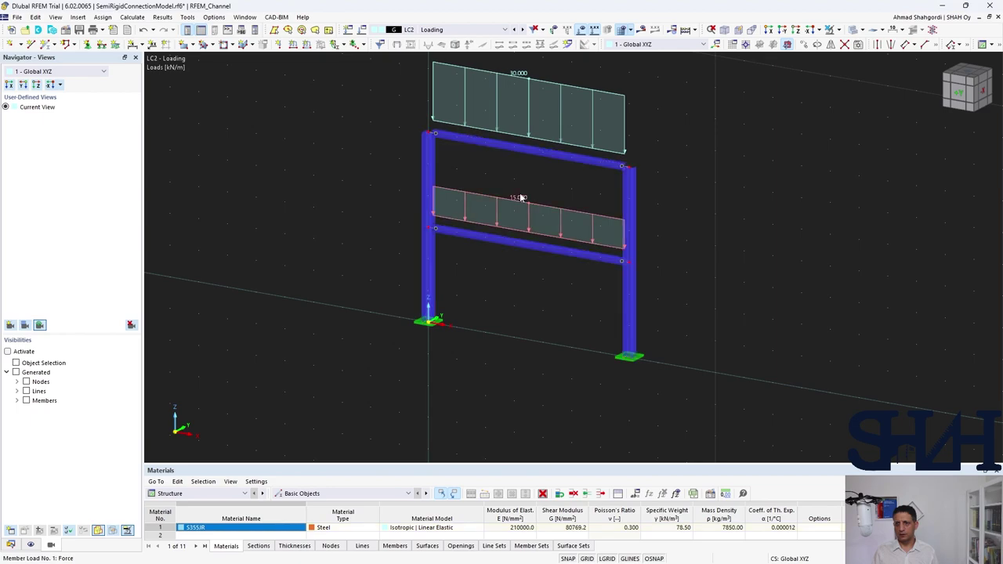
double_click(402, 185)
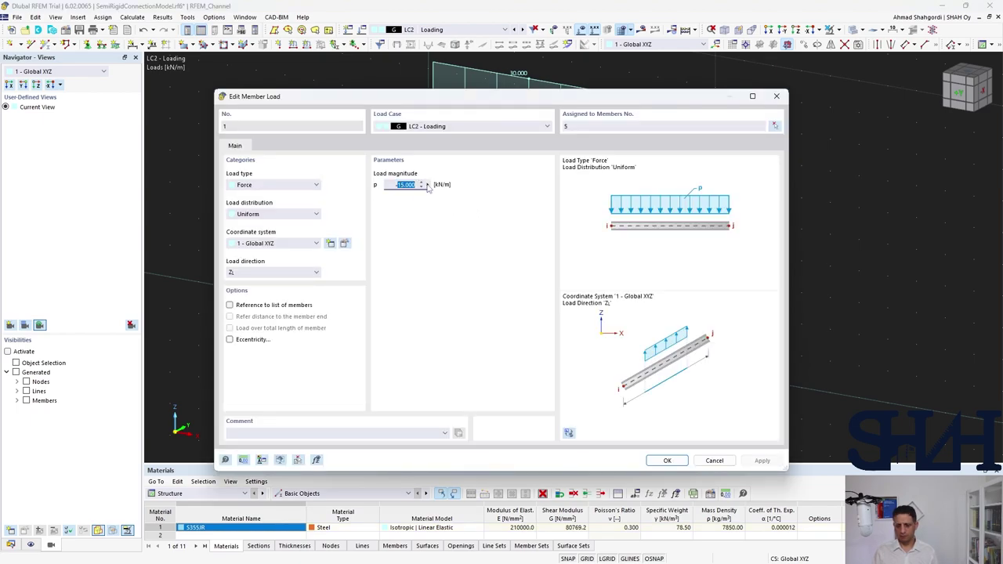
text(-45)
key(Return)
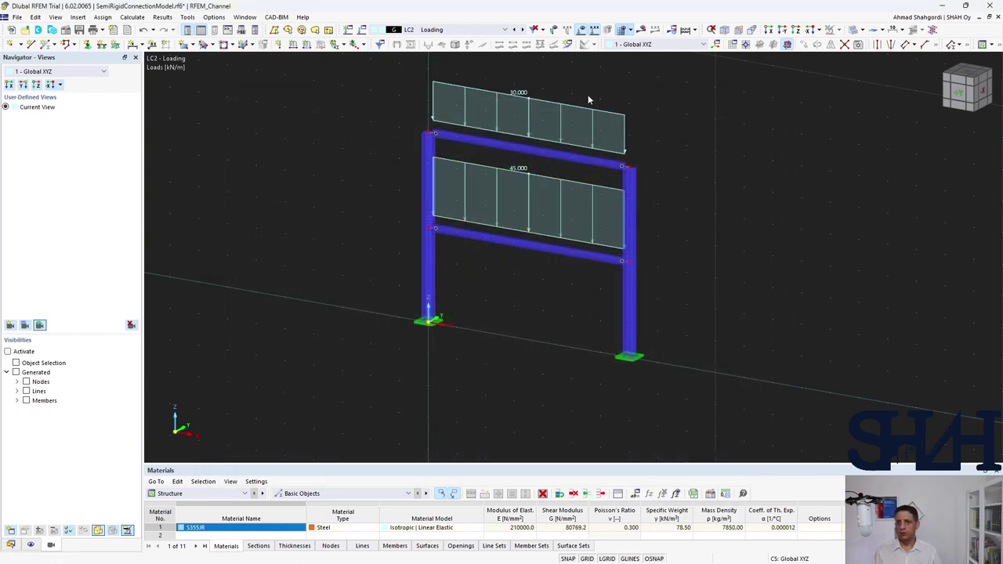
Recalculate the frame with the changed loads and isolate the lower beam with its related objects in the My moment display
click(642, 30)
click(545, 325)
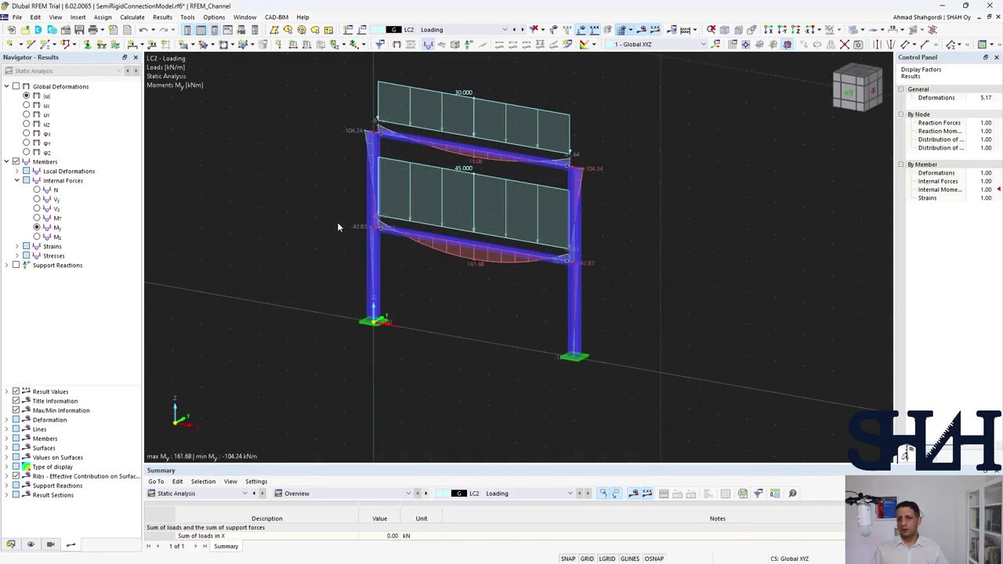
scroll(383, 252, up, 5)
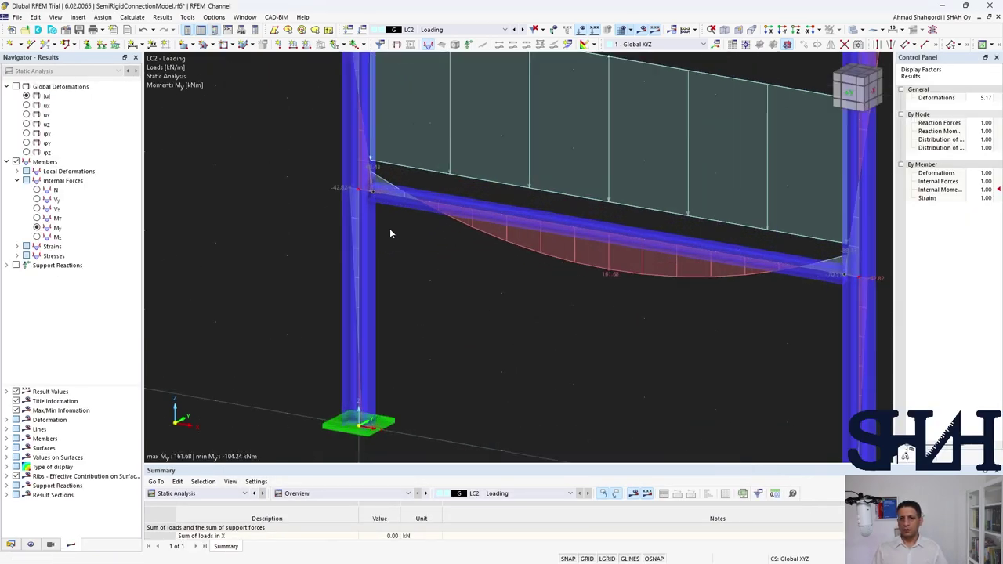
scroll(384, 205, up, 2)
scroll(388, 255, down, 4)
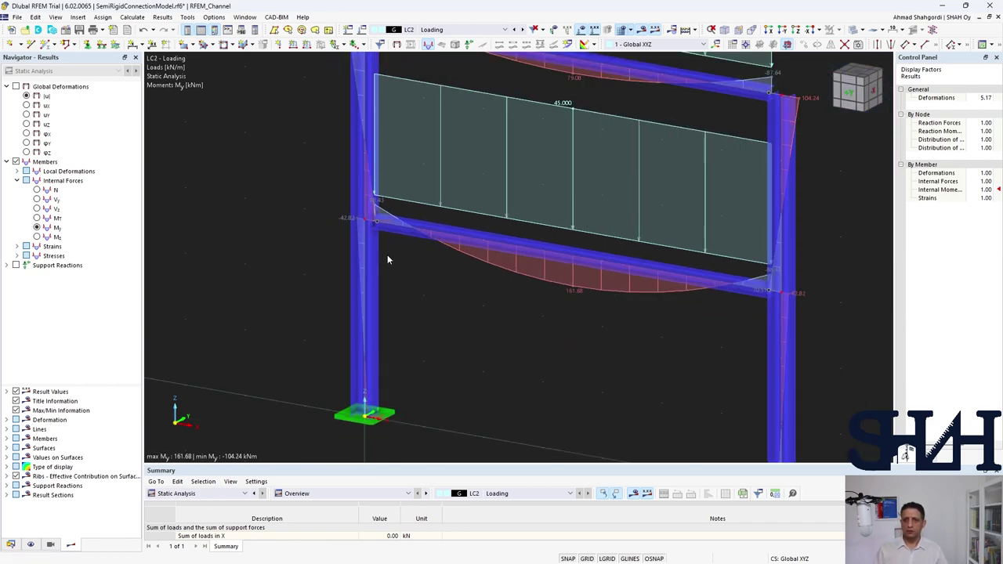
scroll(419, 226, up, 1)
right_click(419, 227)
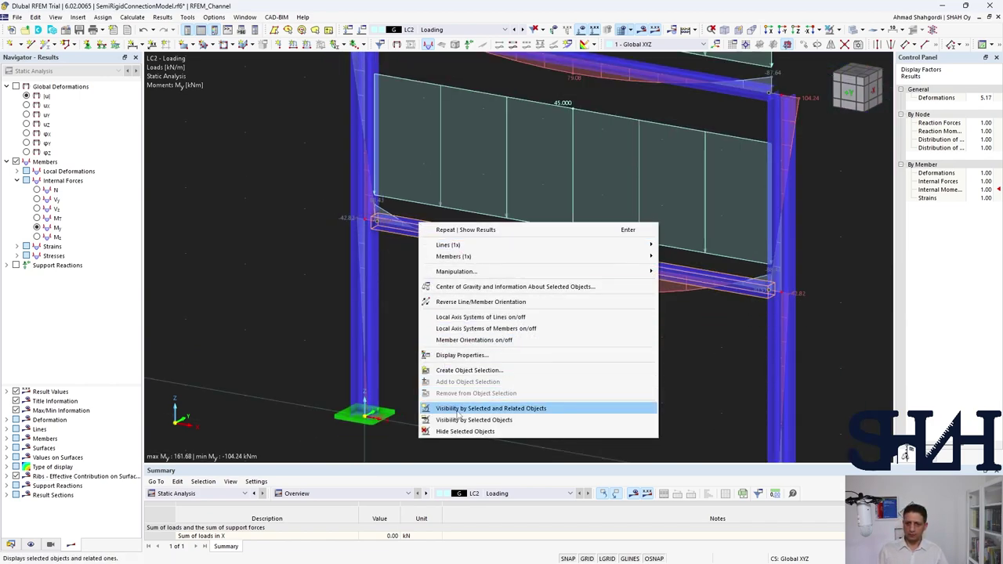
click(459, 411)
click(357, 236)
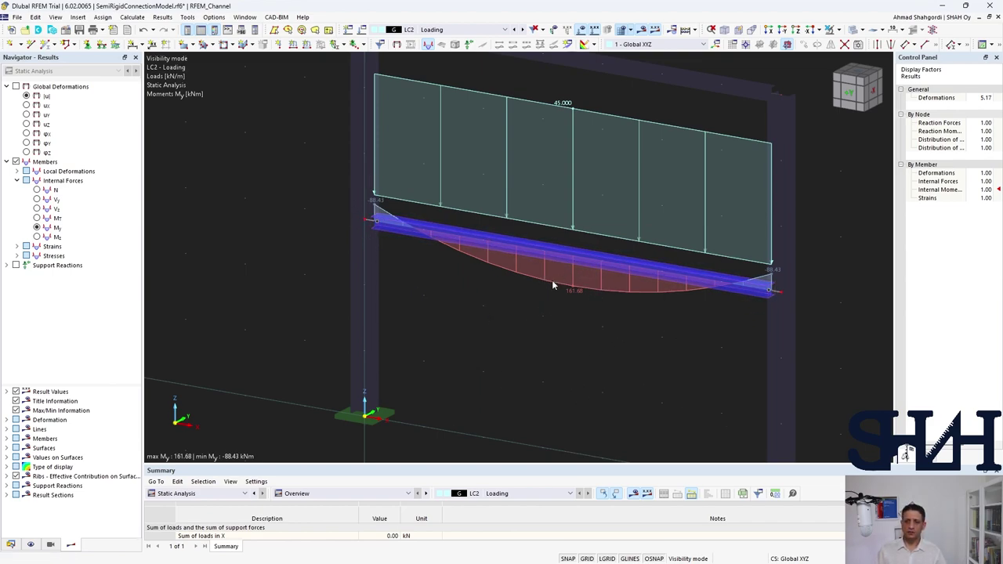
scroll(595, 308, down, 2)
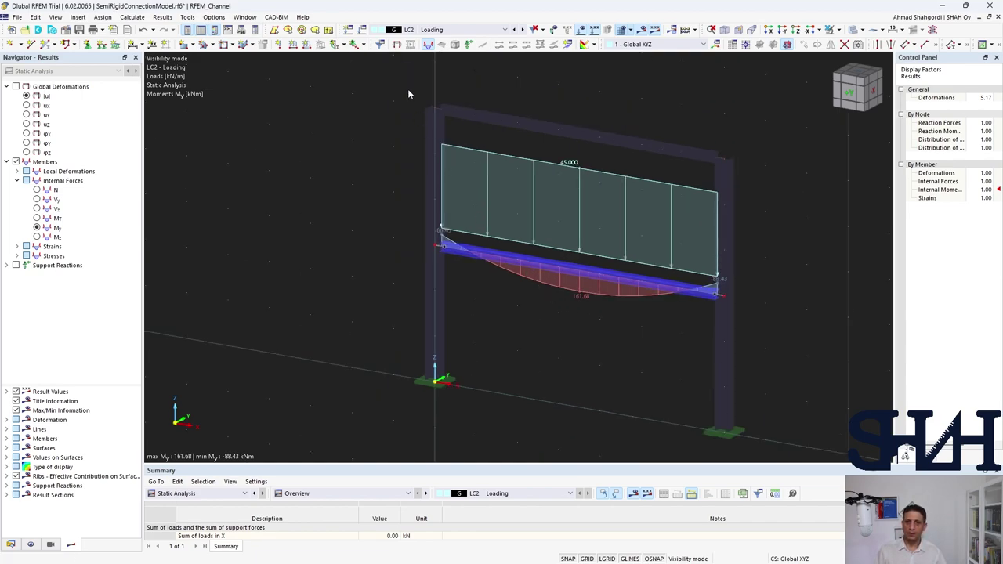
scroll(578, 302, up, 2)
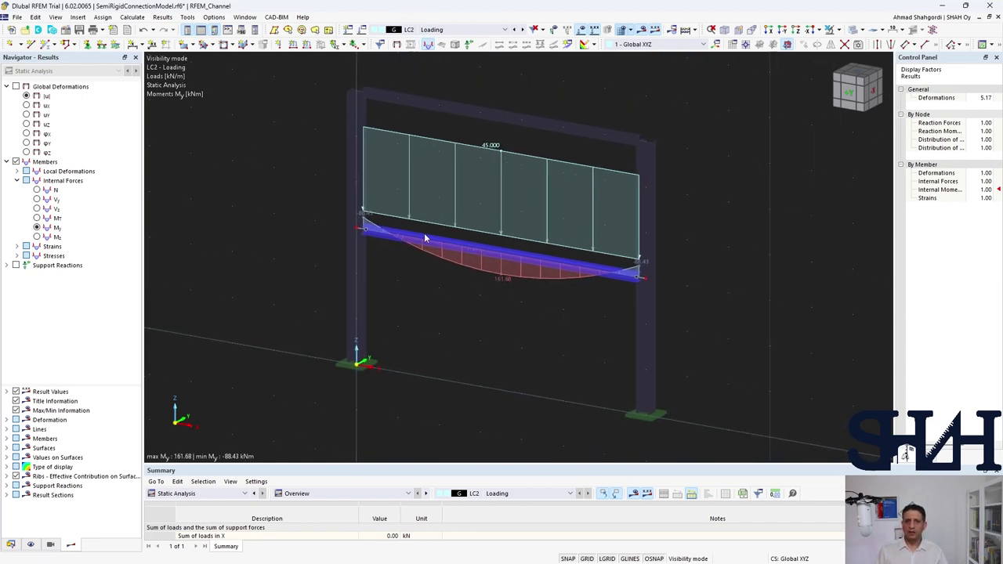
Arrange RFEM side by side with Ansys Mechanical and widen the Ansys outline and details area
drag(304, 7, 1002, 121)
click(207, 293)
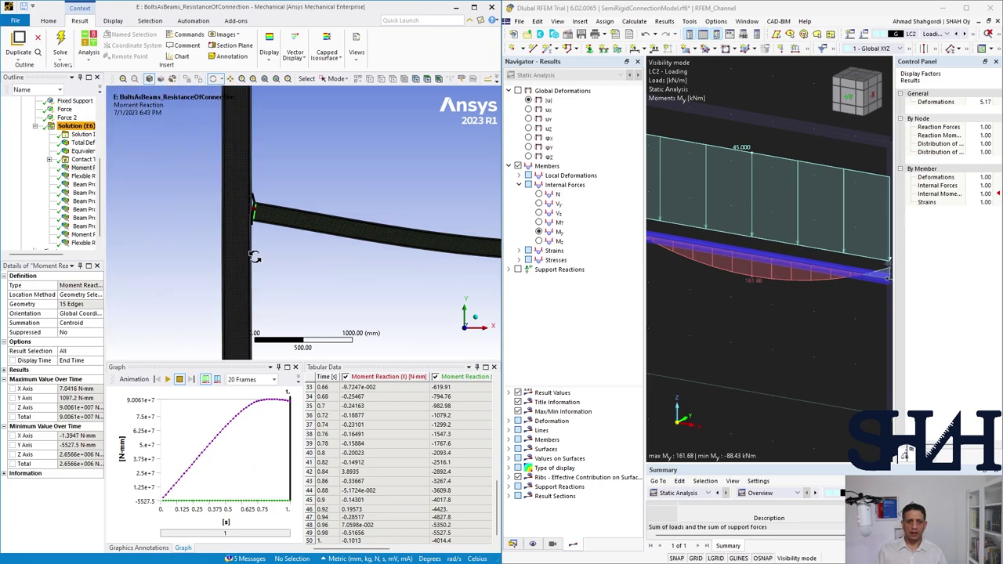
drag(105, 218, 218, 232)
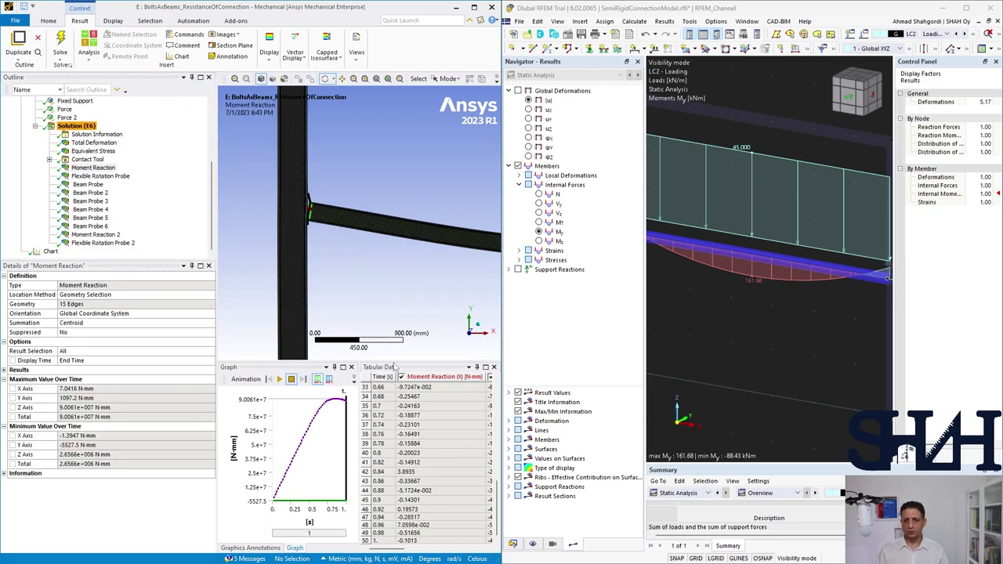
Compare the Z-axis values of the Ansys Moment Reaction result with the isolated lower beam's moment diagram in RFEM
click(394, 436)
mouse_move(389, 548)
mouse_down()
mouse_move(411, 552)
mouse_move(382, 553)
mouse_up()
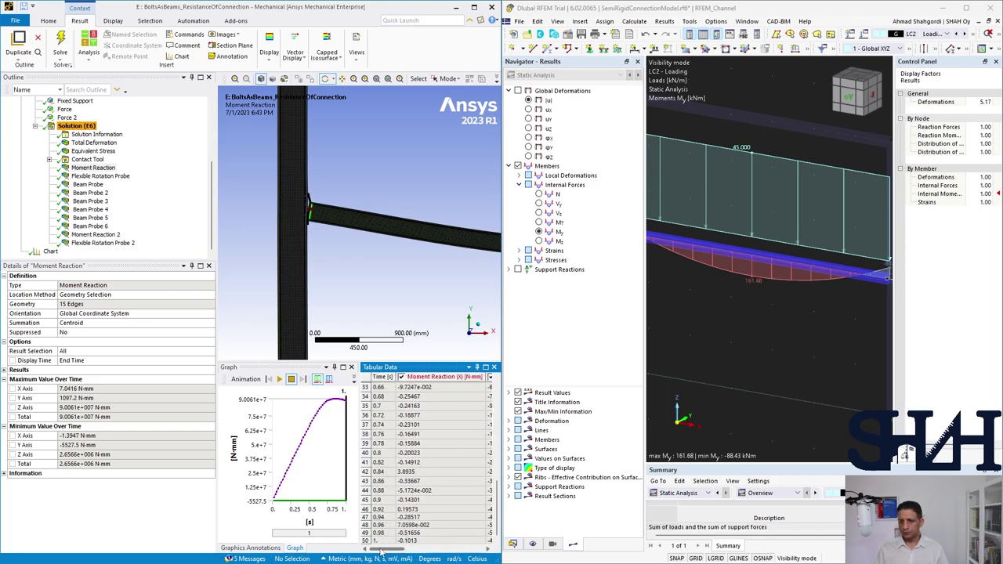
click(88, 169)
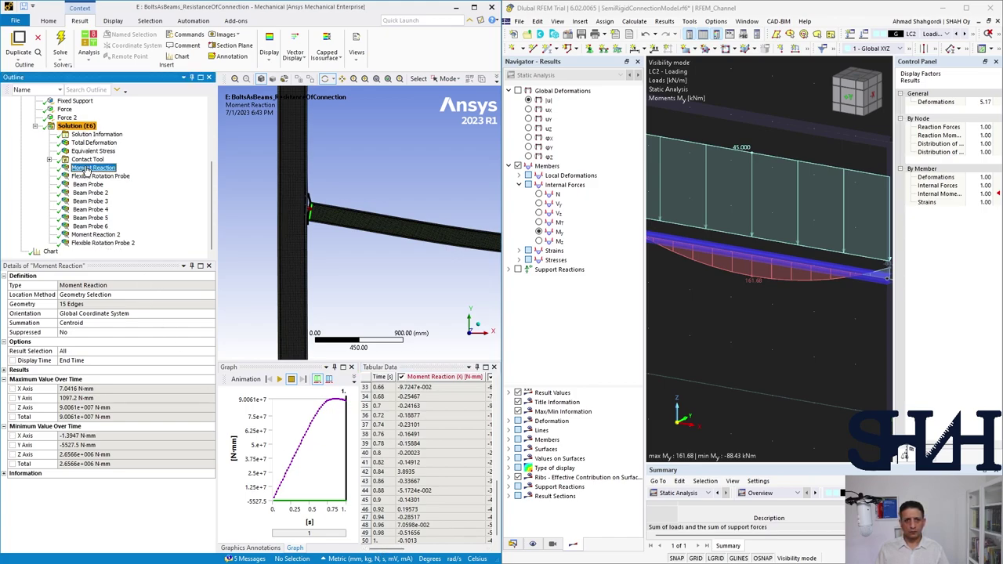
click(399, 552)
drag(396, 552, 453, 552)
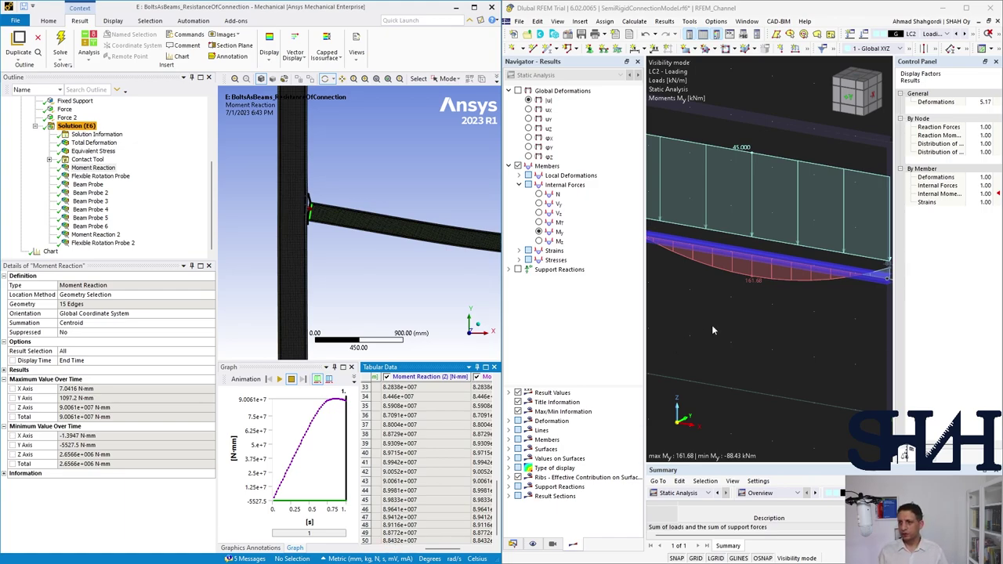
scroll(713, 321, up, 5)
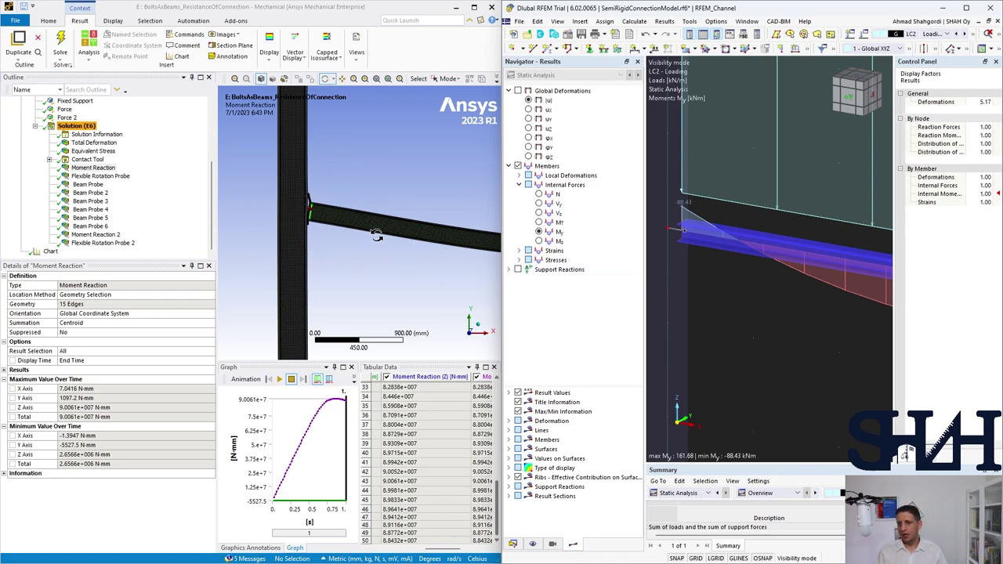
mouse_move(379, 239)
mouse_down()
mouse_move(328, 242)
mouse_move(374, 244)
mouse_up()
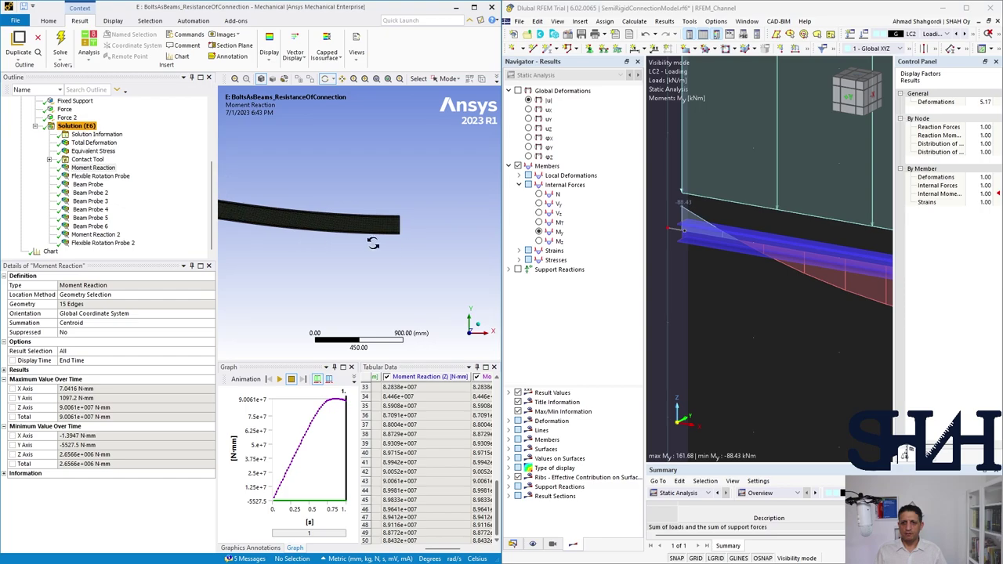
middle_drag(734, 287, 765, 292)
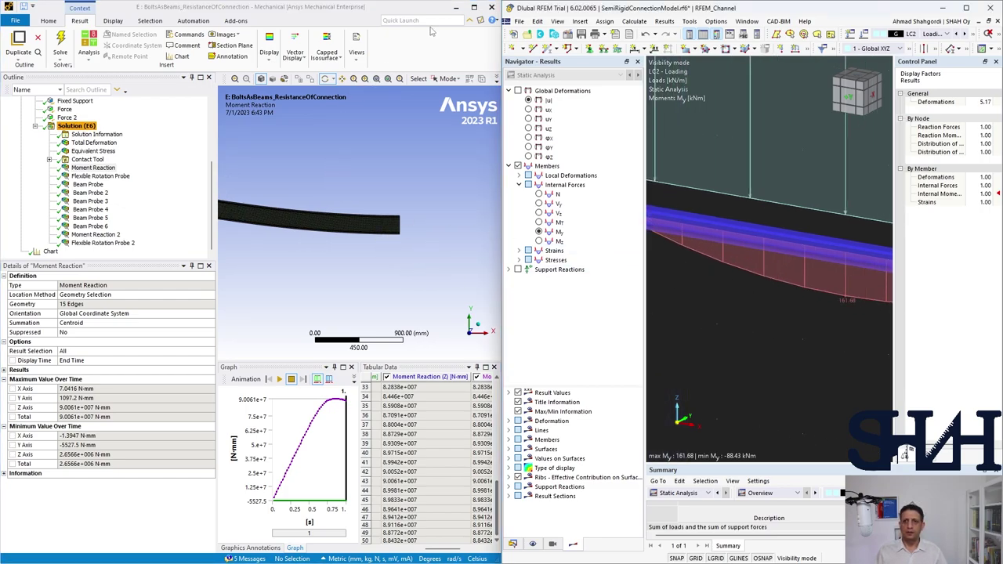
Maximize Ansys Mechanical, narrow the outline area, and insert a Moment Reaction probe under Solution (E6)
click(448, 80)
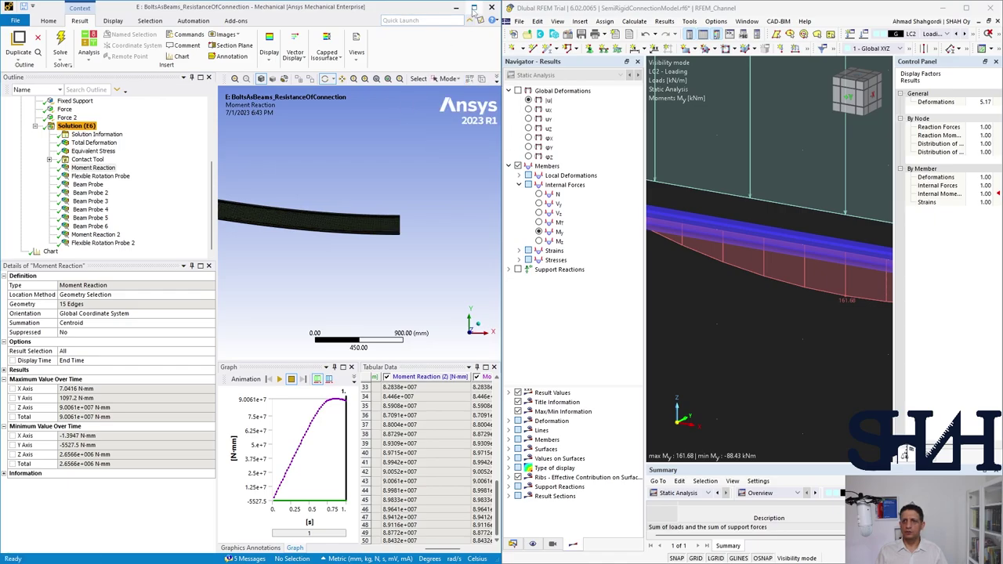
double_click(439, 7)
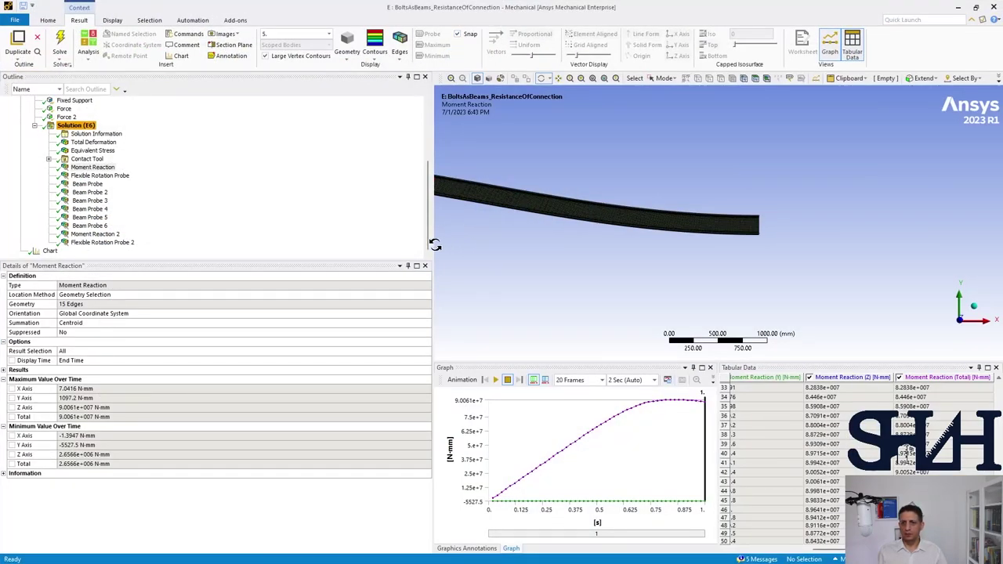
drag(432, 243, 210, 245)
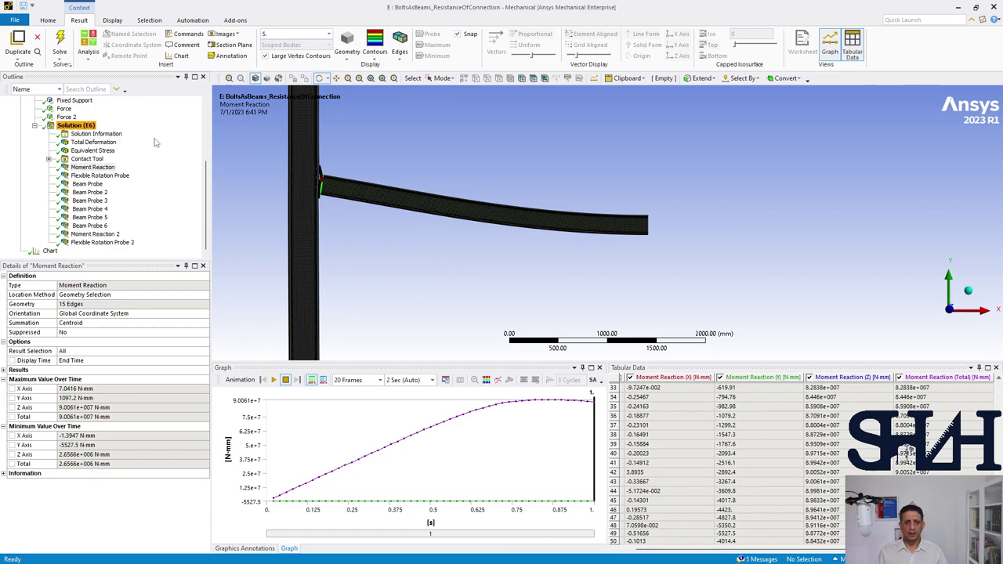
right_click(78, 126)
mouse_move(128, 135)
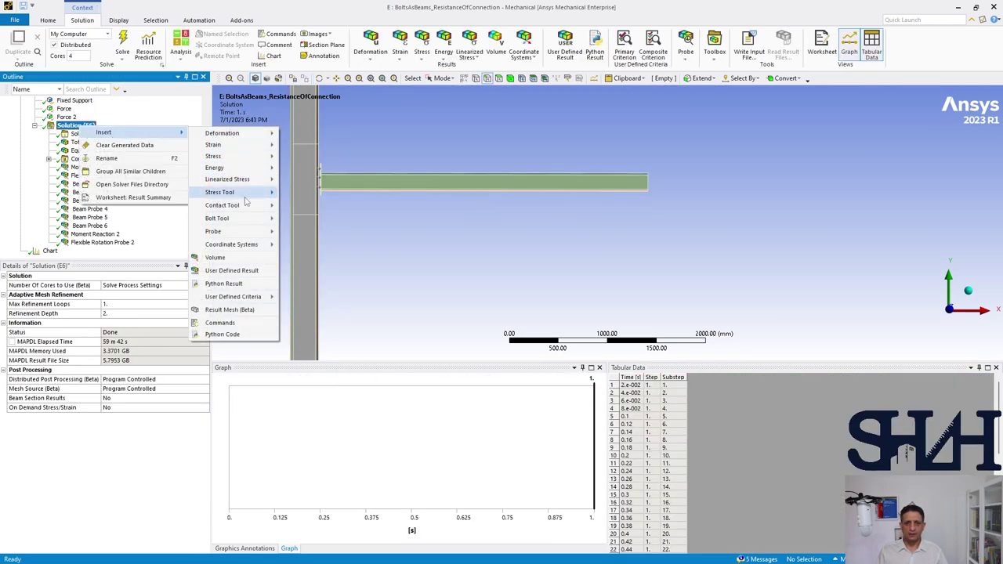
mouse_move(244, 236)
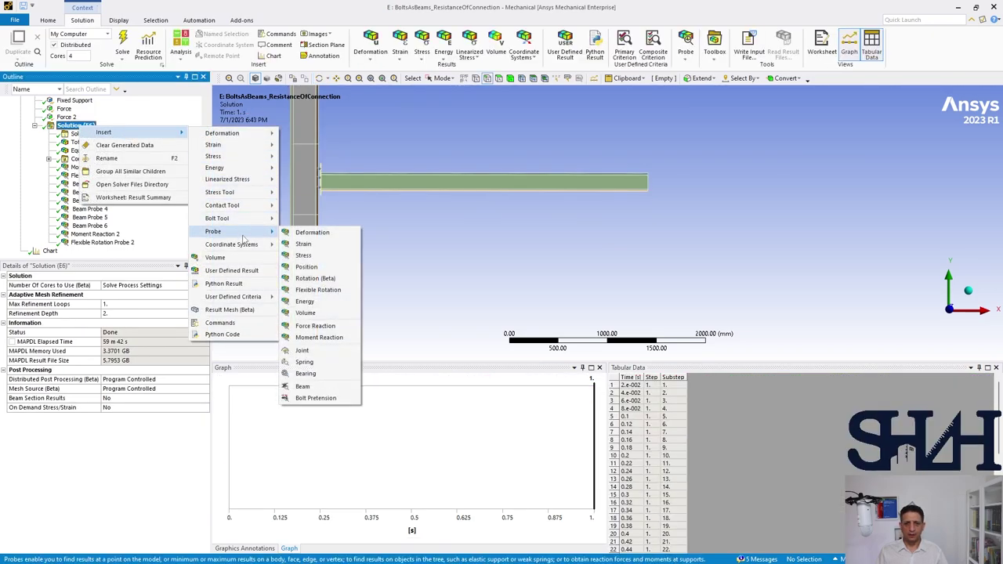
click(320, 338)
Set the new moment reaction probe's location method to Geometry Selection
click(203, 294)
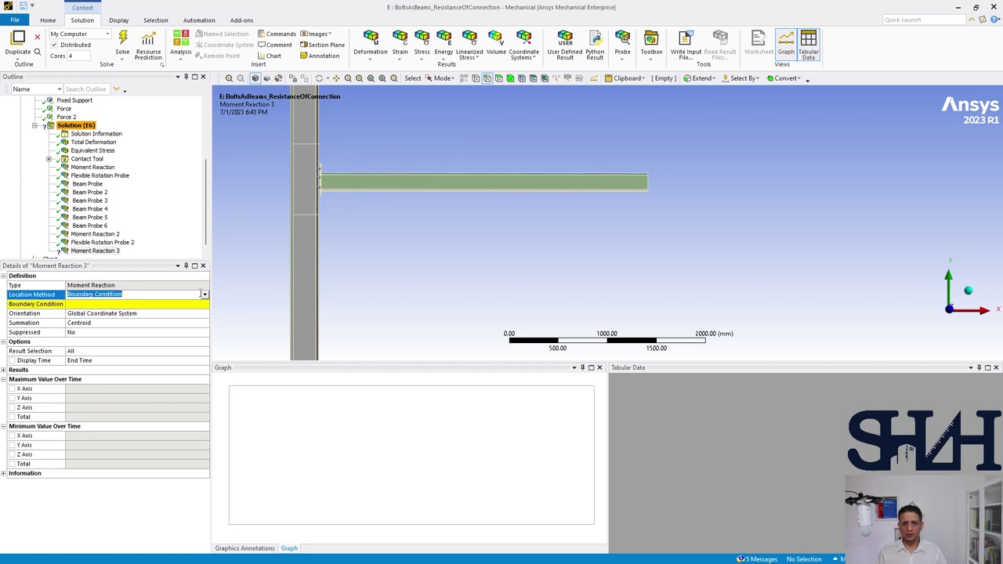
click(203, 294)
click(150, 309)
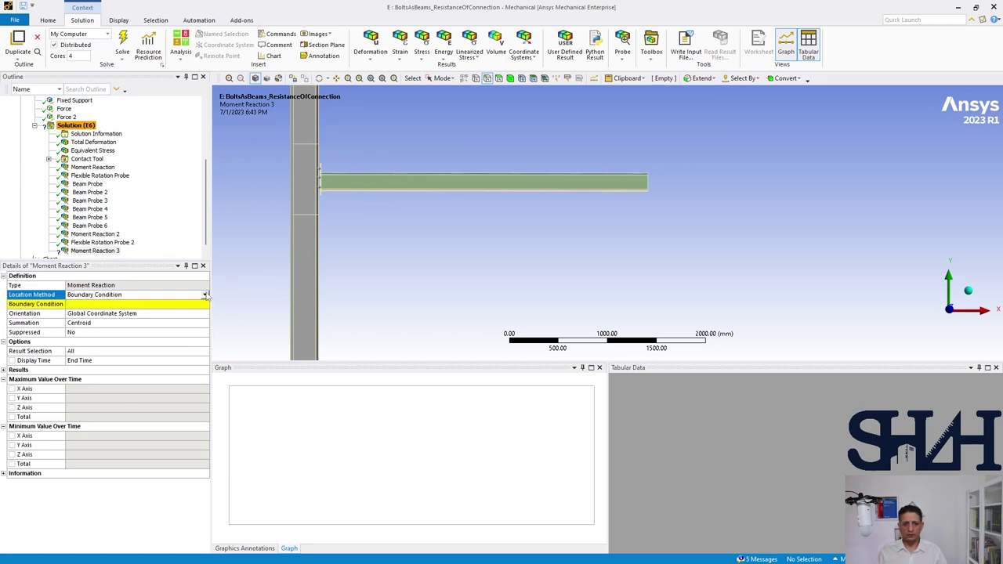
click(204, 294)
click(201, 303)
click(204, 295)
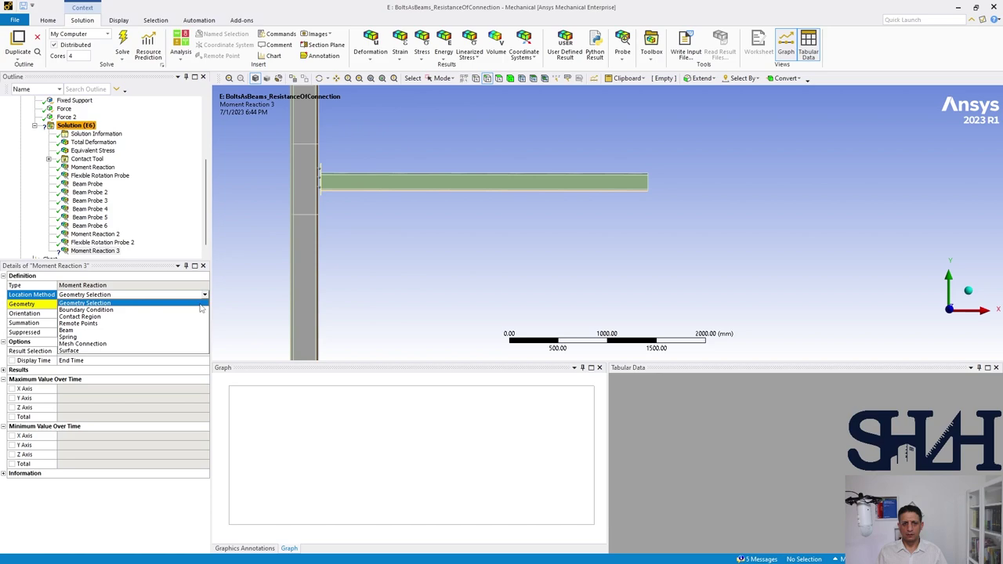
click(200, 304)
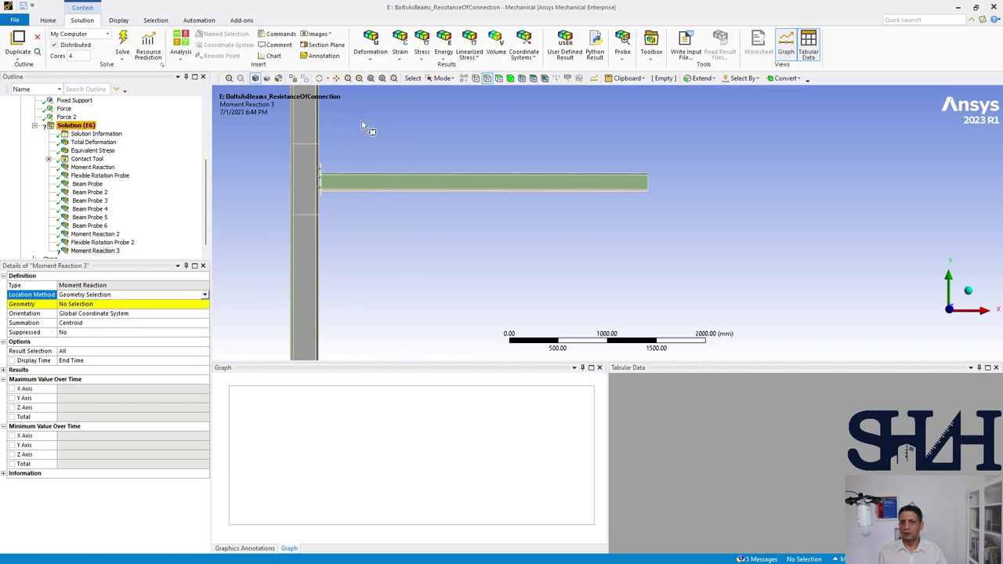
Hide the end plate at the beam-to-column connection to expose the beam end
drag(392, 134, 444, 94)
click(443, 79)
click(448, 92)
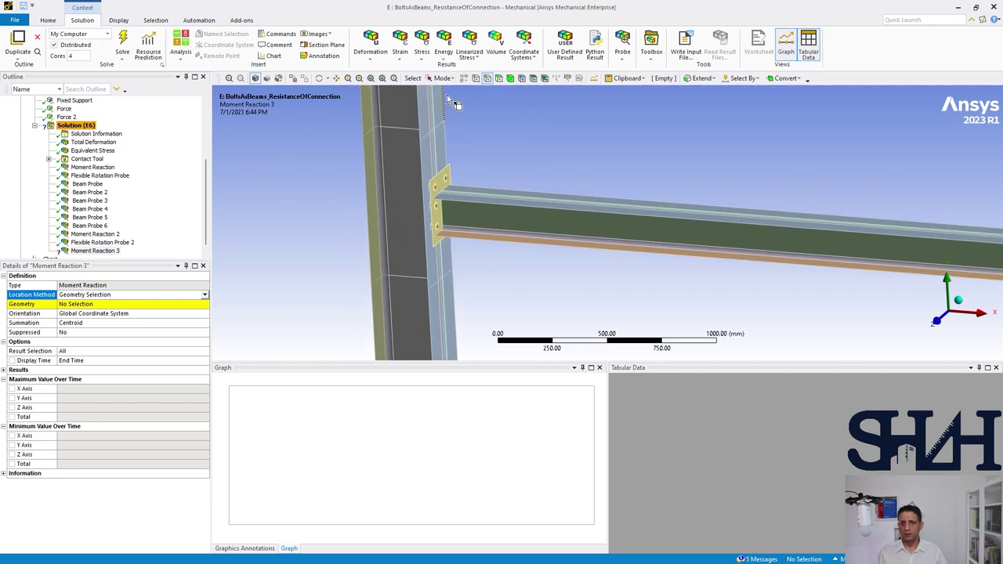
click(441, 179)
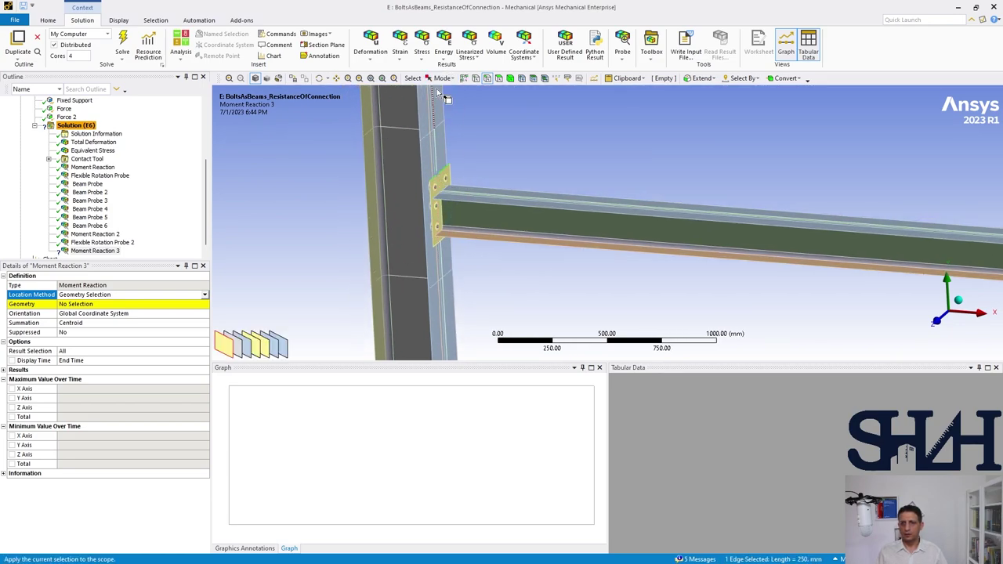
click(442, 180)
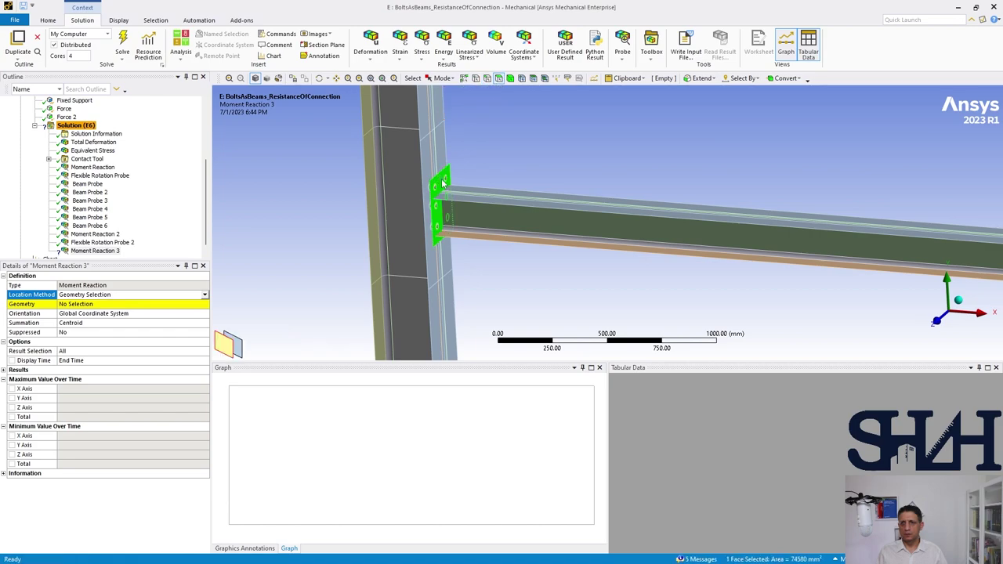
right_click(442, 180)
click(462, 213)
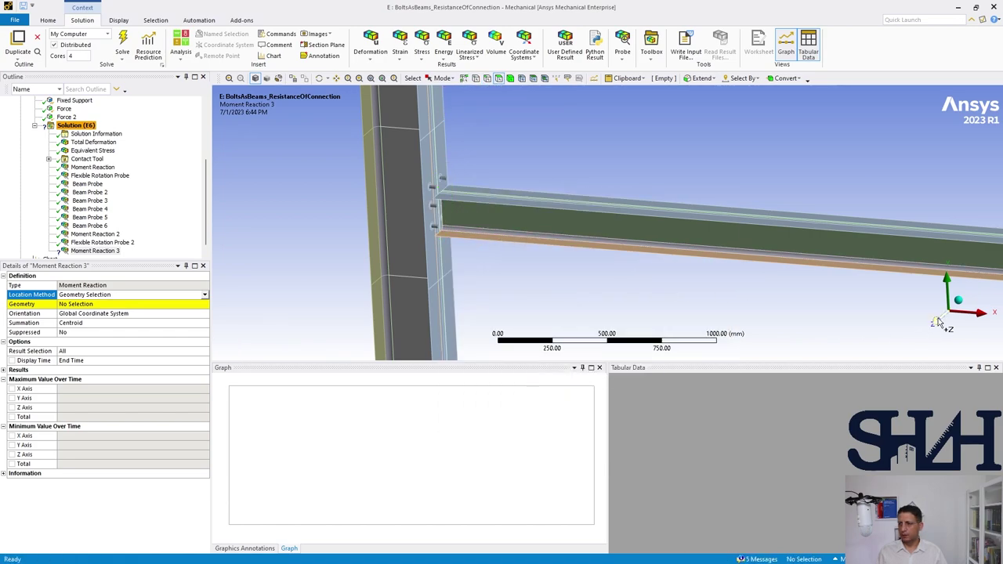
Scope the new moment reaction probe to the 15 edges at the beam's free end, opposite the column connection
click(937, 320)
click(442, 79)
click(455, 102)
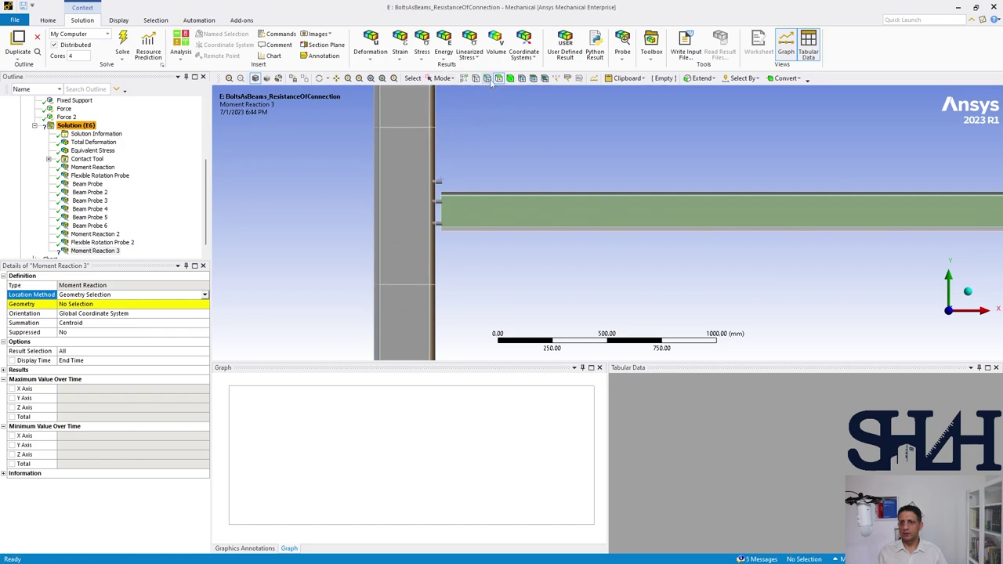
scroll(438, 190, up, 2)
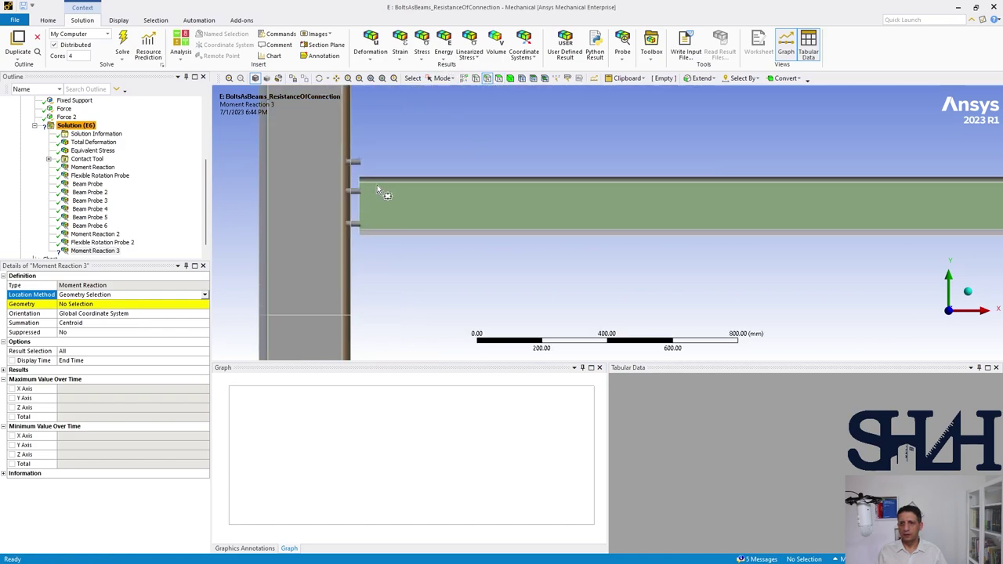
scroll(482, 277, down, 3)
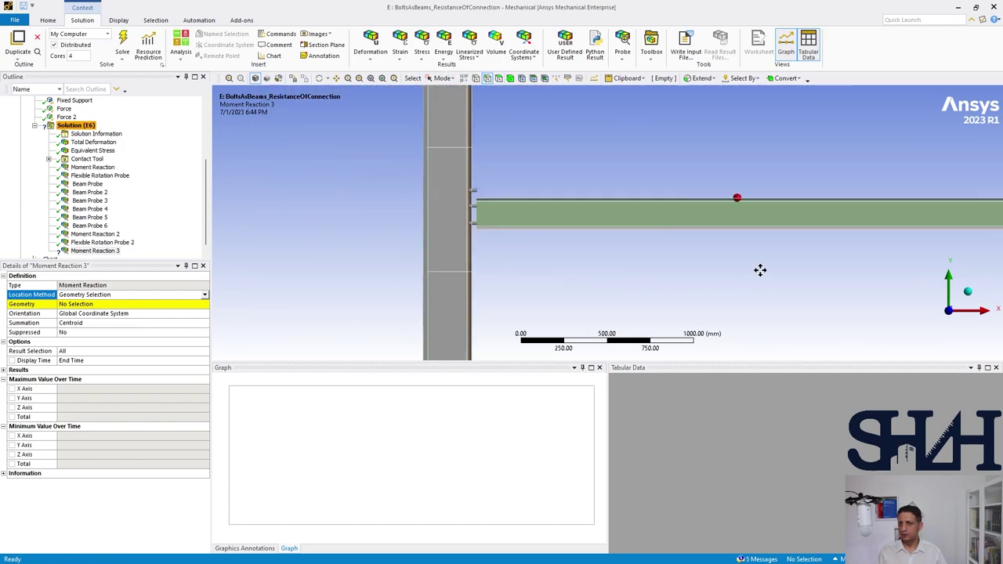
ctrl+middle_drag(761, 269, 638, 209)
drag(692, 194, 735, 315)
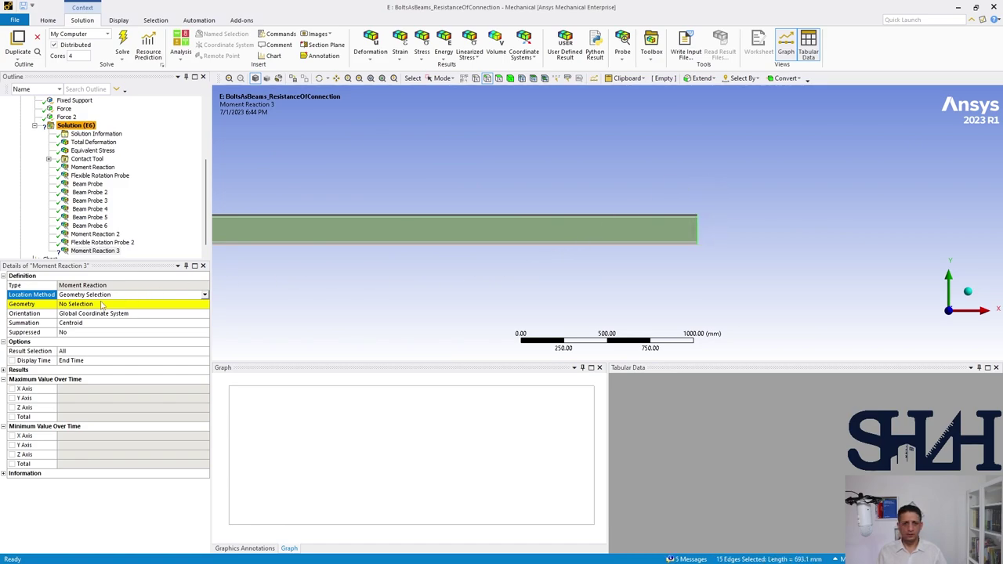
click(80, 304)
click(74, 304)
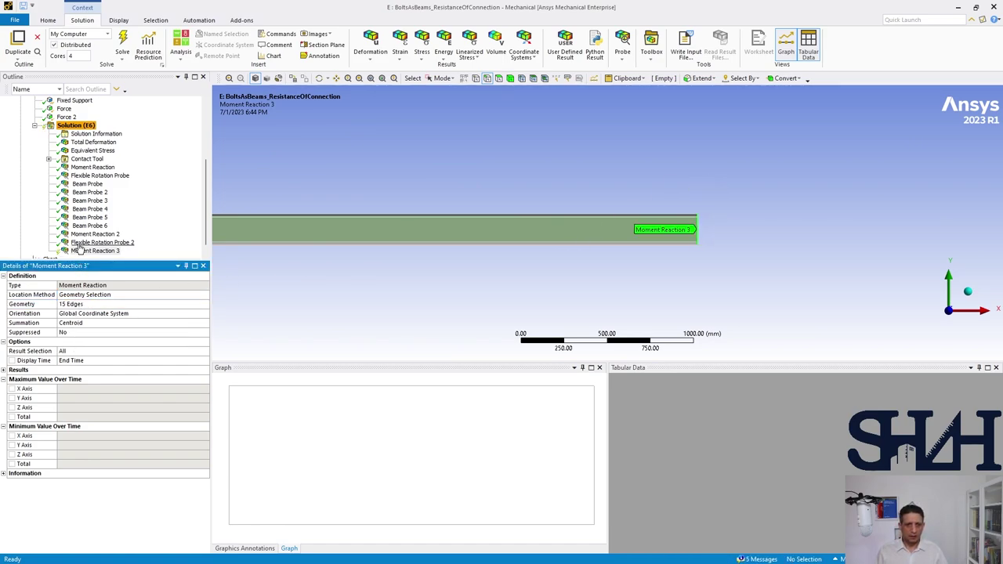
Evaluate the new moment reaction probe and review its tabulated moments through the final time step
right_click(78, 250)
click(110, 269)
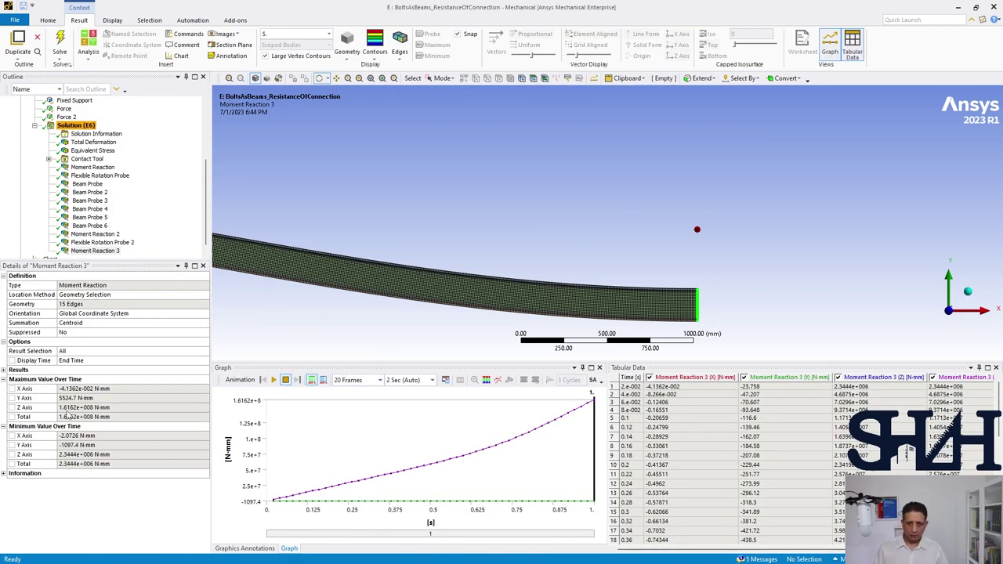
scroll(839, 453, down, 5)
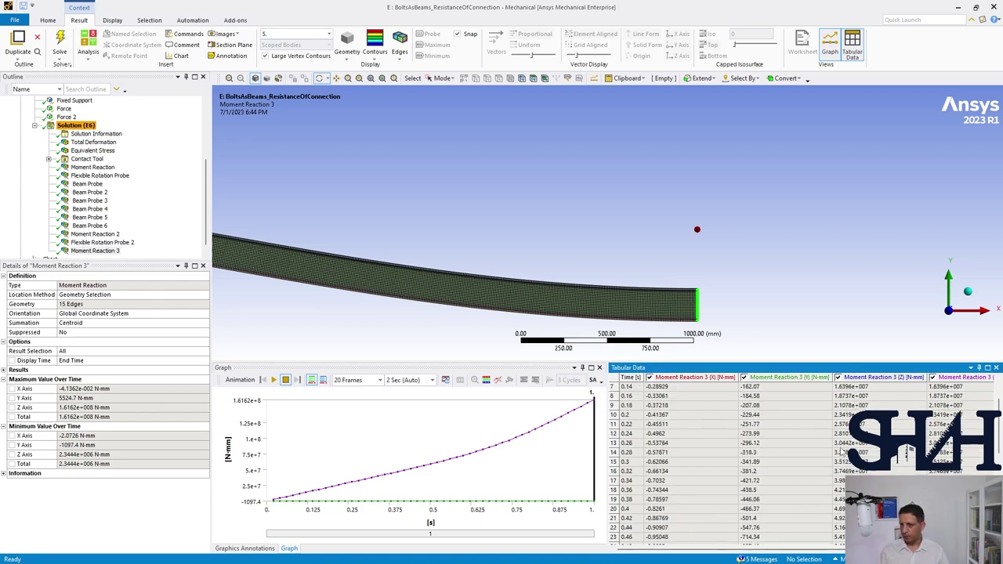
scroll(833, 471, down, 5)
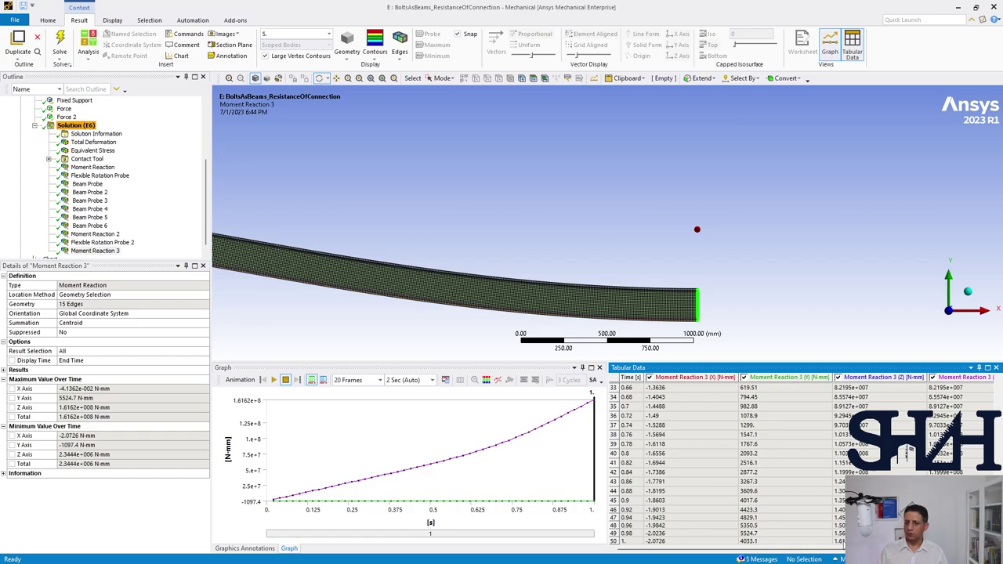
Place Ansys Mechanical beside RFEM and compare the probe's final Z-axis moment with the lower beam's midspan My moment
drag(668, 8, 2, 196)
click(757, 310)
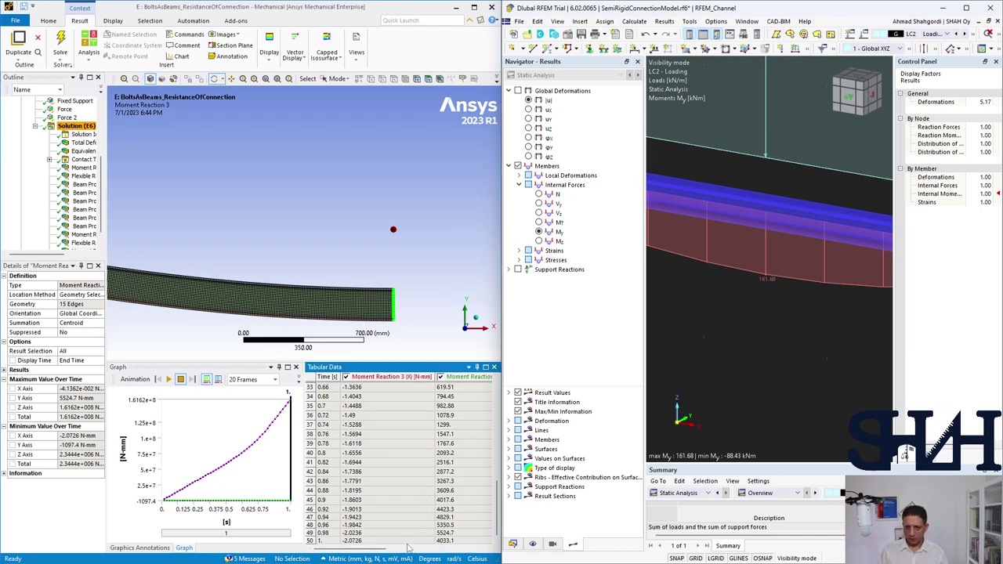
drag(367, 550, 422, 552)
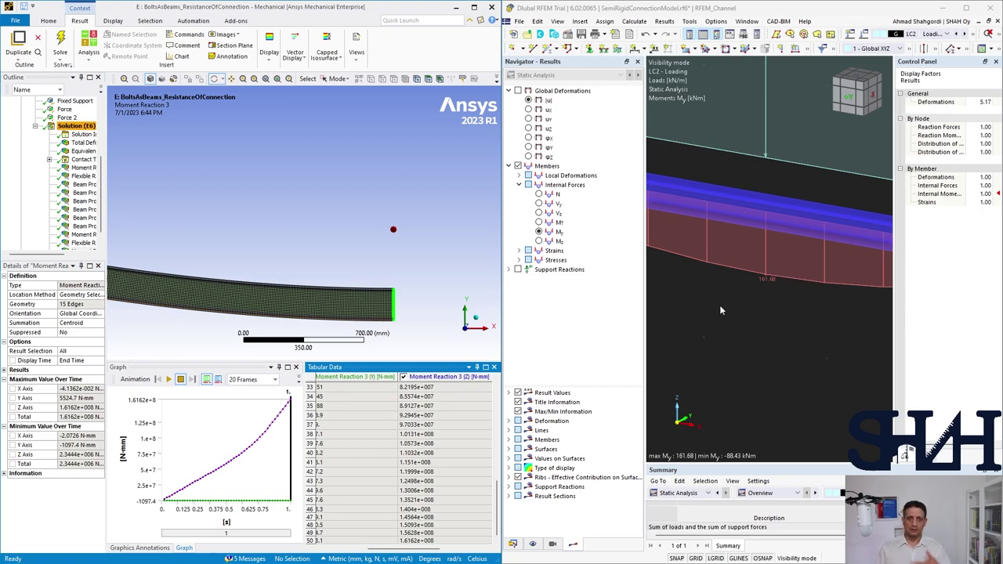
scroll(720, 305, down, 5)
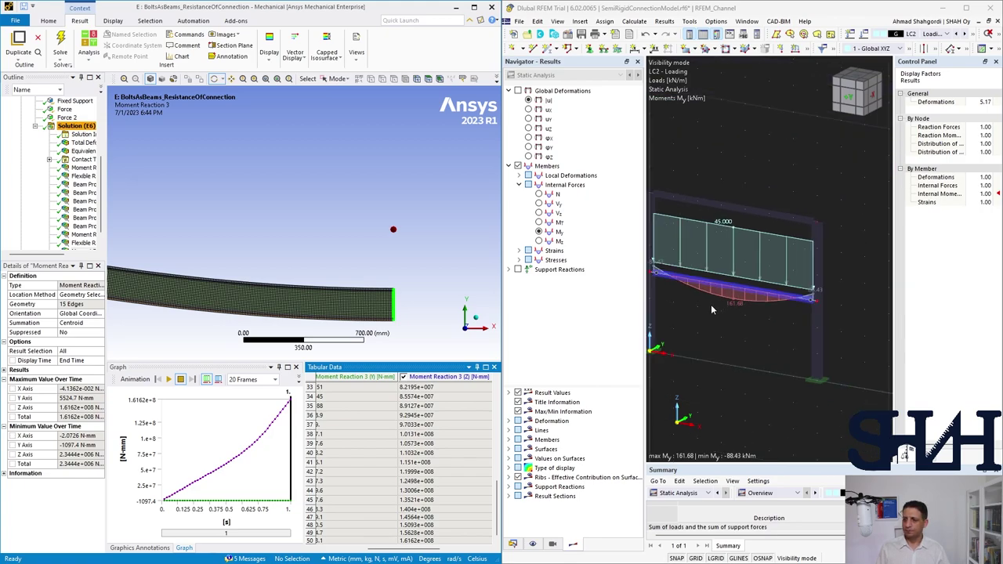
middle_drag(711, 304, 739, 298)
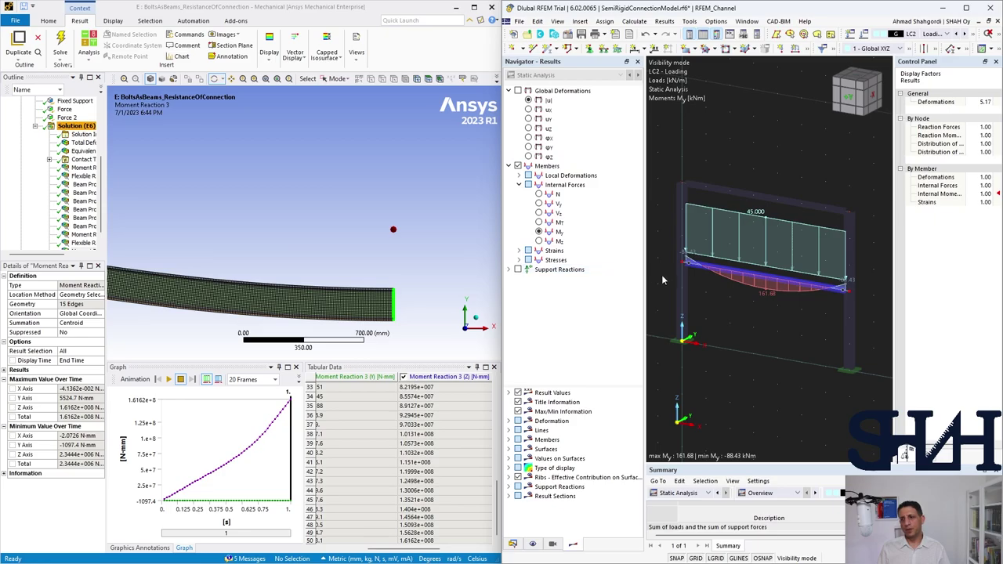
Maximize RFEM and examine the lower beam's My diagram at midspan and at both column connections
click(966, 9)
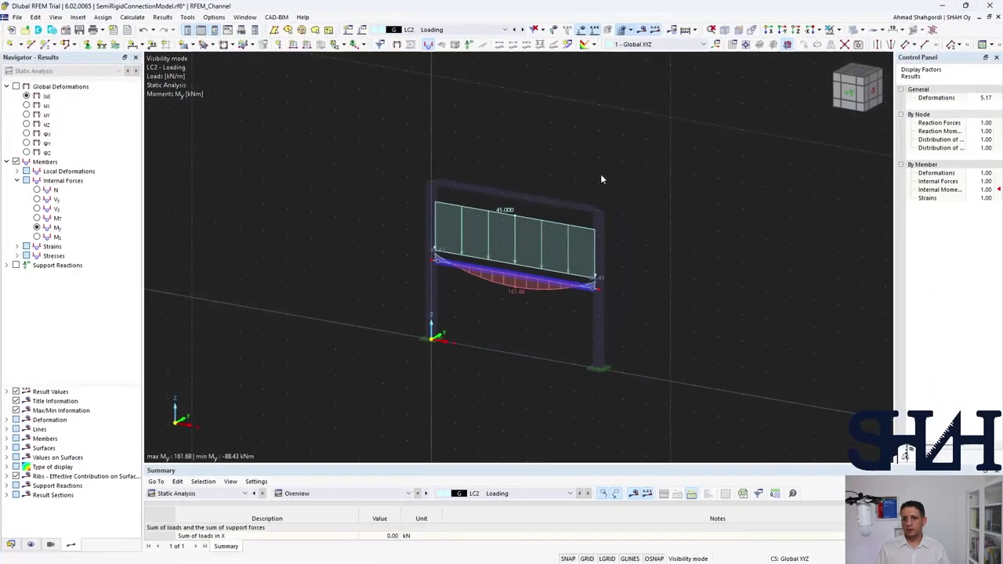
scroll(418, 289, up, 4)
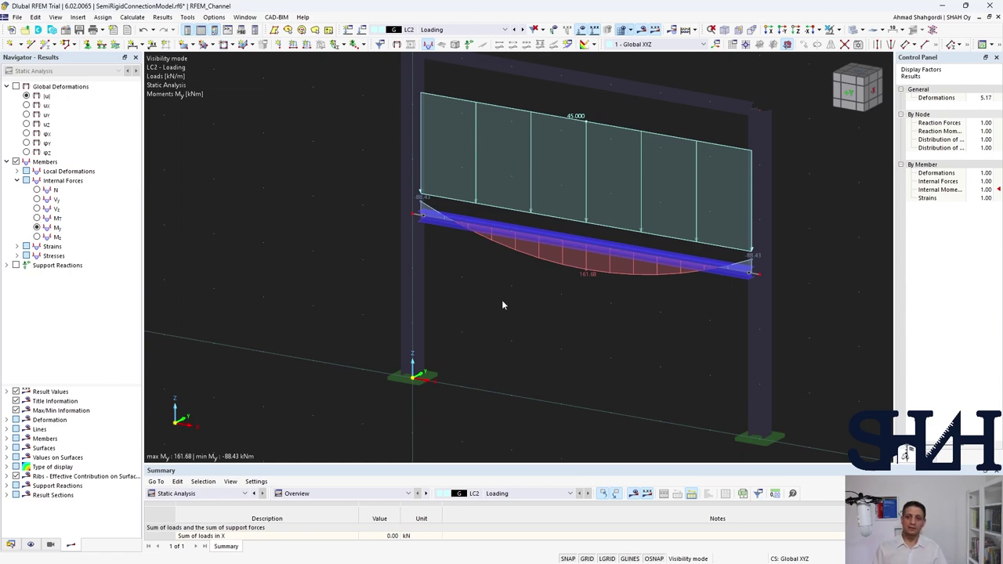
middle_drag(524, 294, 438, 330)
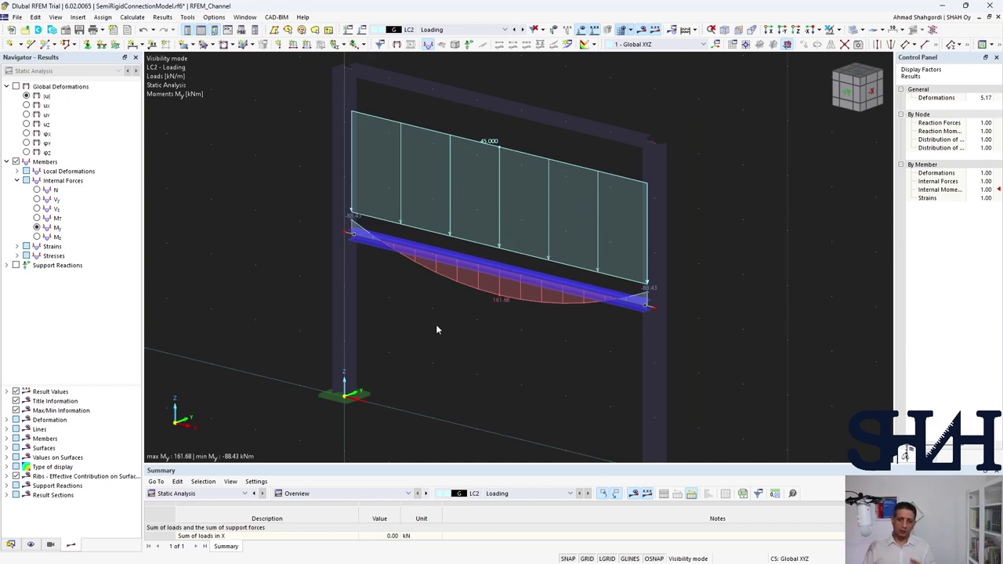